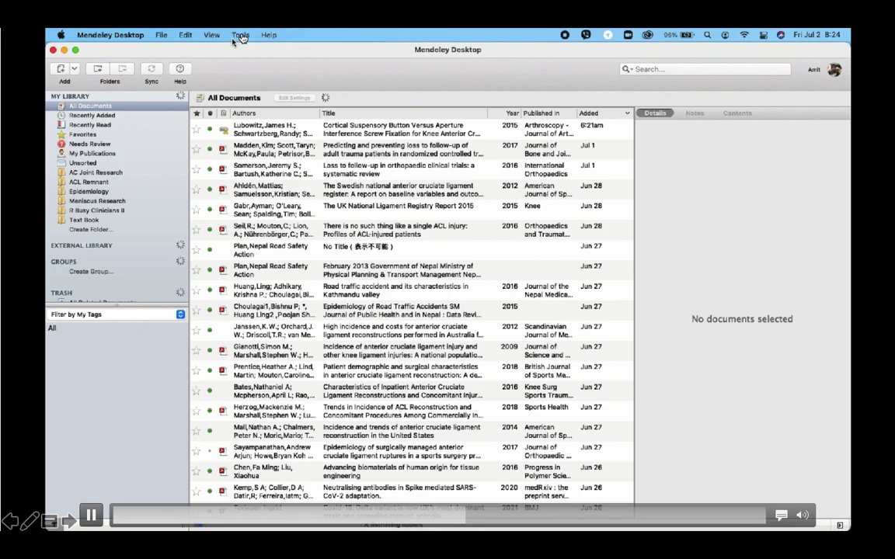
- Open the Mendeley Web Importer page in Chrome via Tools > Install Web Importer
click(239, 35)
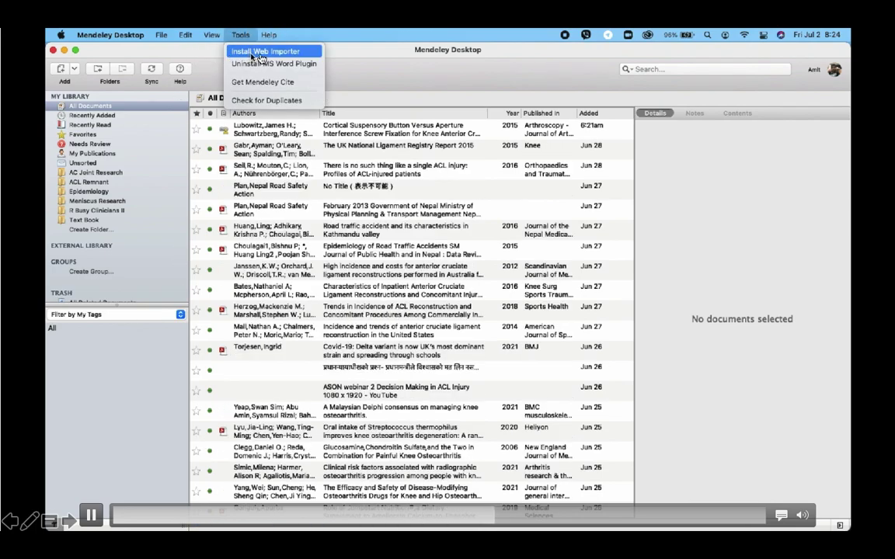
click(237, 52)
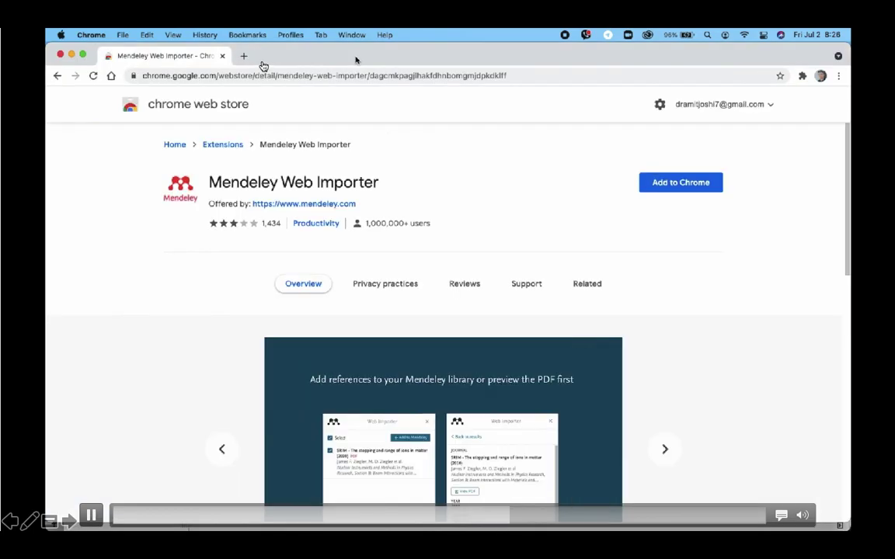
- Add the Mendeley Web Importer extension to Chrome and dismiss the 'added to Chrome' popup
click(681, 184)
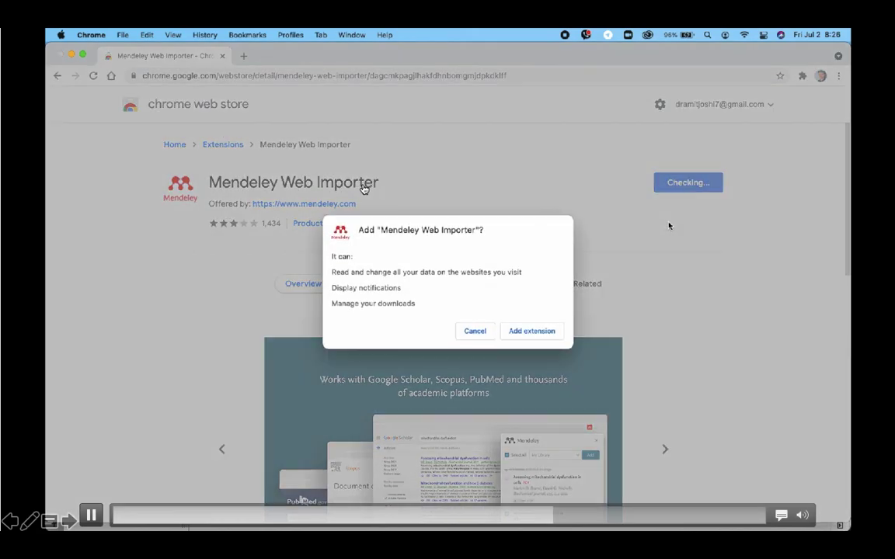
click(537, 331)
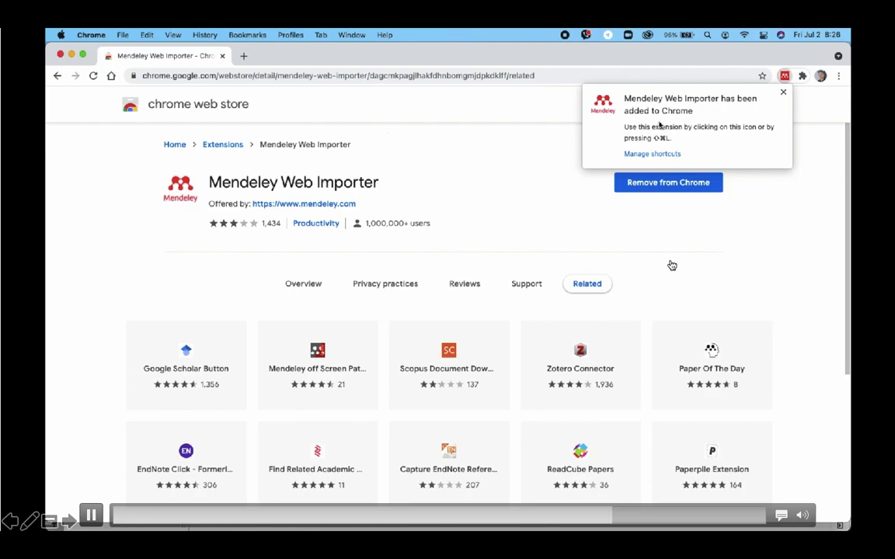
click(783, 94)
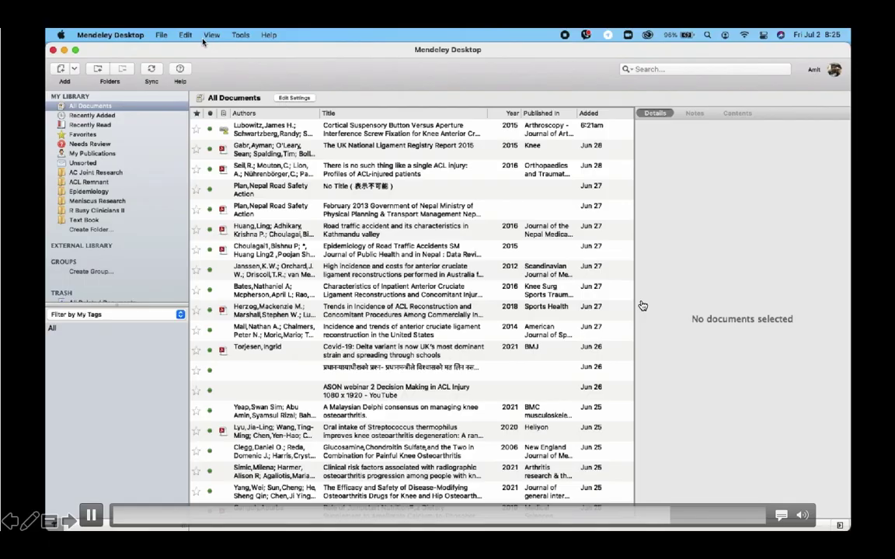
- Install the MS Word plugin from the Tools menu and acknowledge the Plugin Installed dialog
click(242, 36)
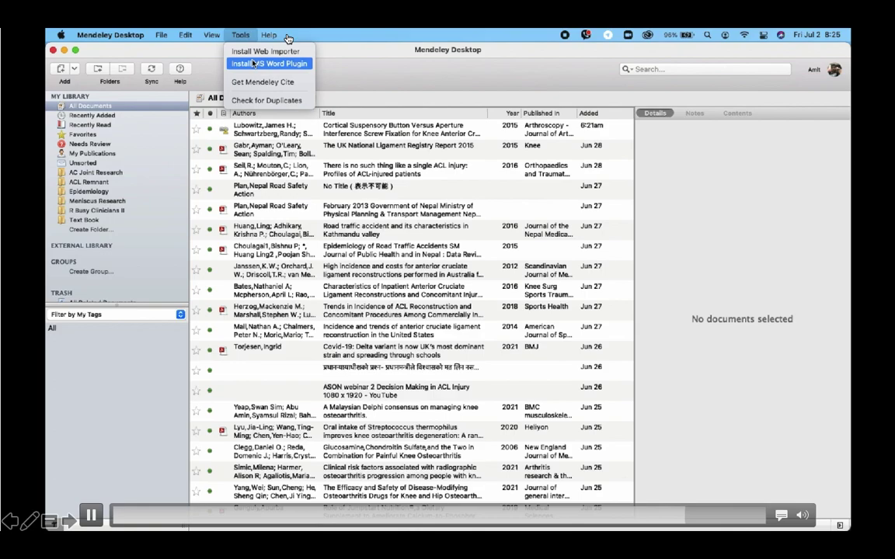
click(253, 65)
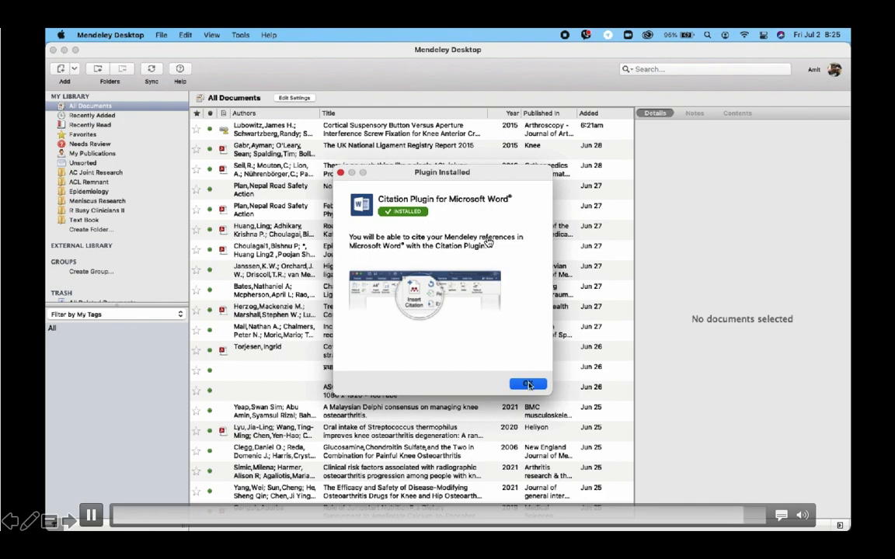
click(529, 384)
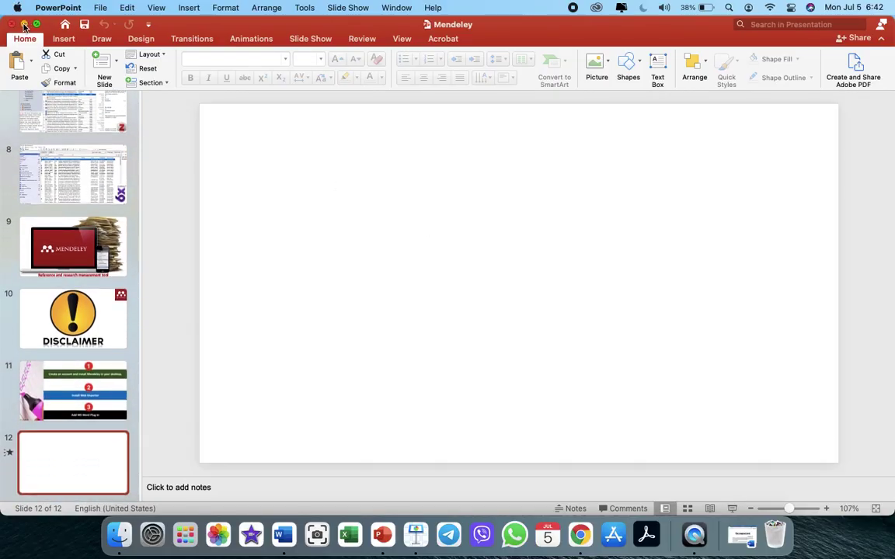
- Minimize PowerPoint and launch Mendeley Desktop from the second Launchpad page
click(24, 25)
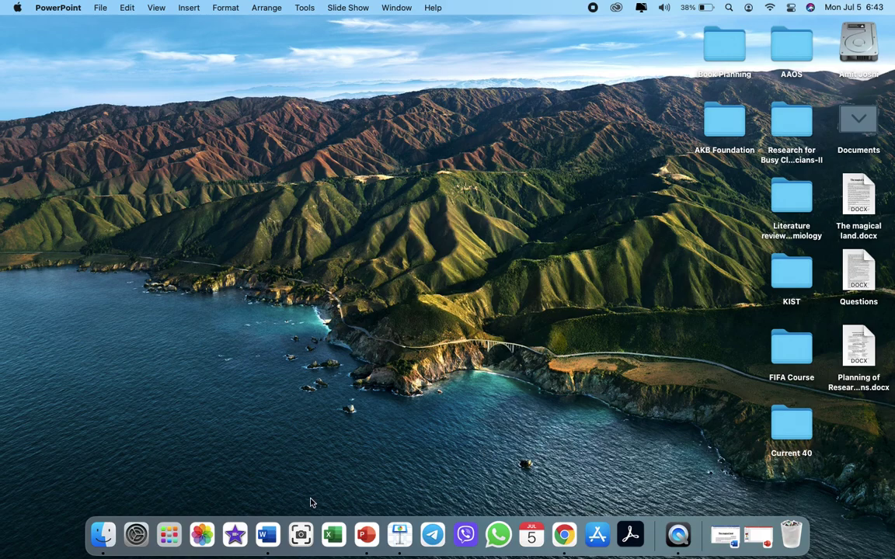
click(165, 529)
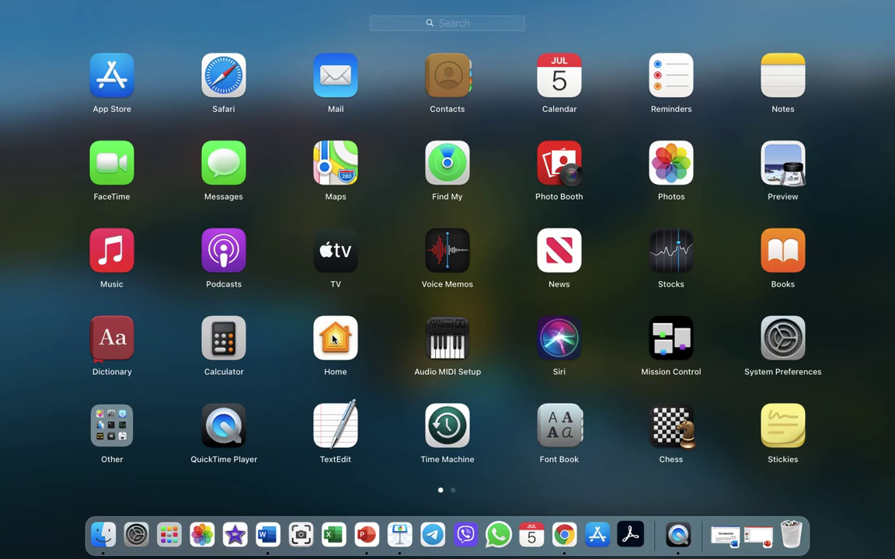
scroll(410, 329, right, 3)
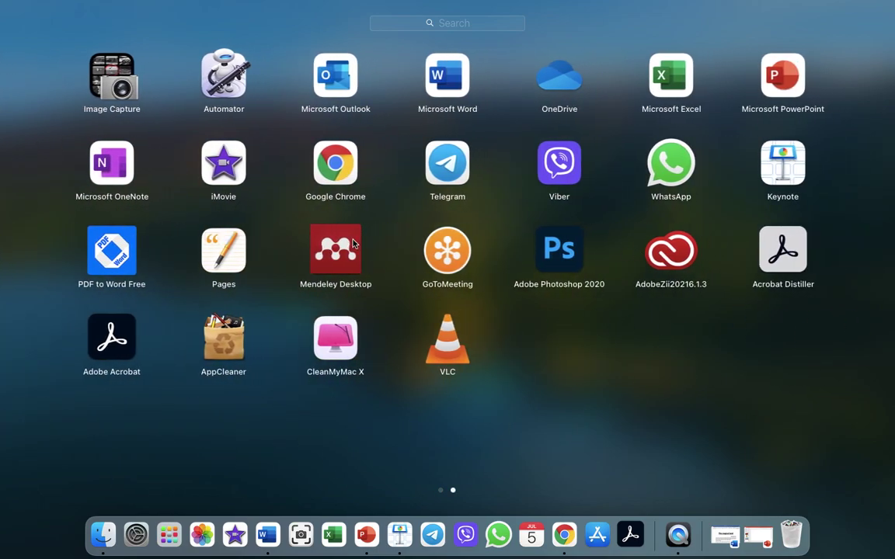
click(336, 252)
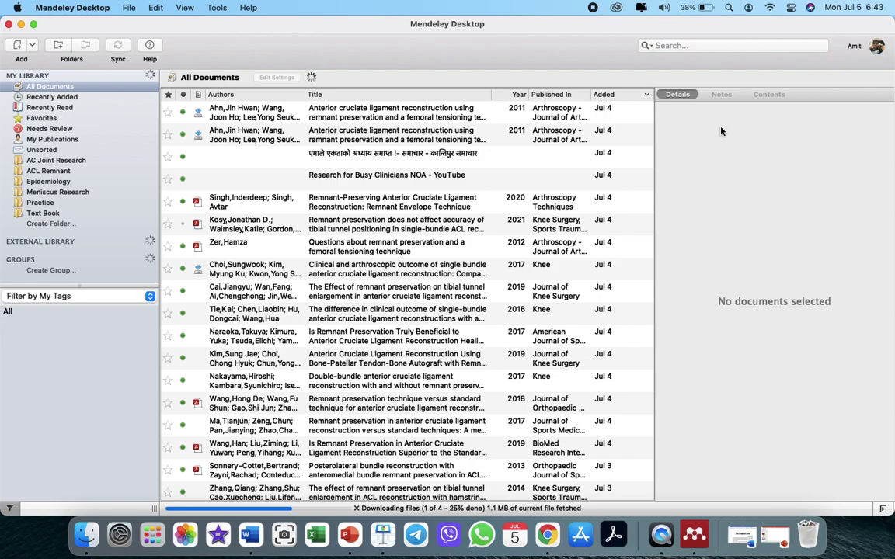
- Create a new library folder, renaming it from the taken 'practice' to 'Trial'
click(48, 224)
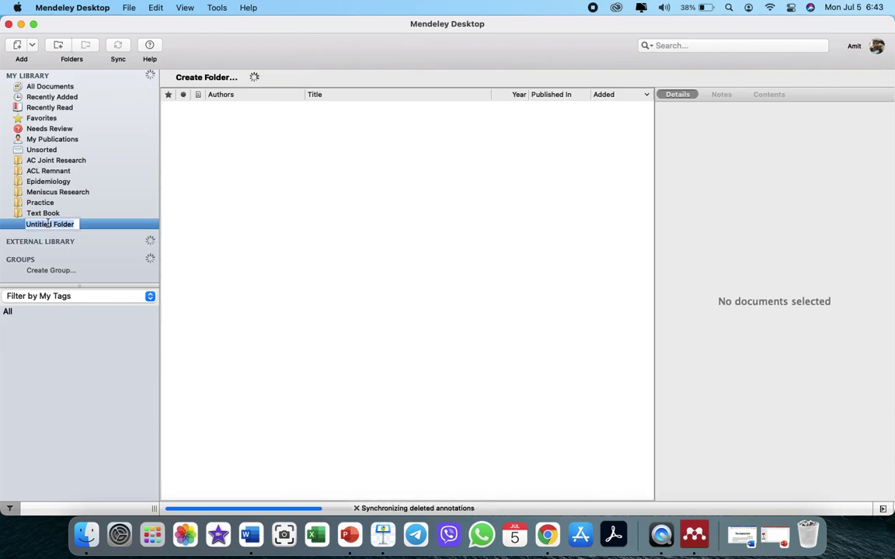
text(practic)
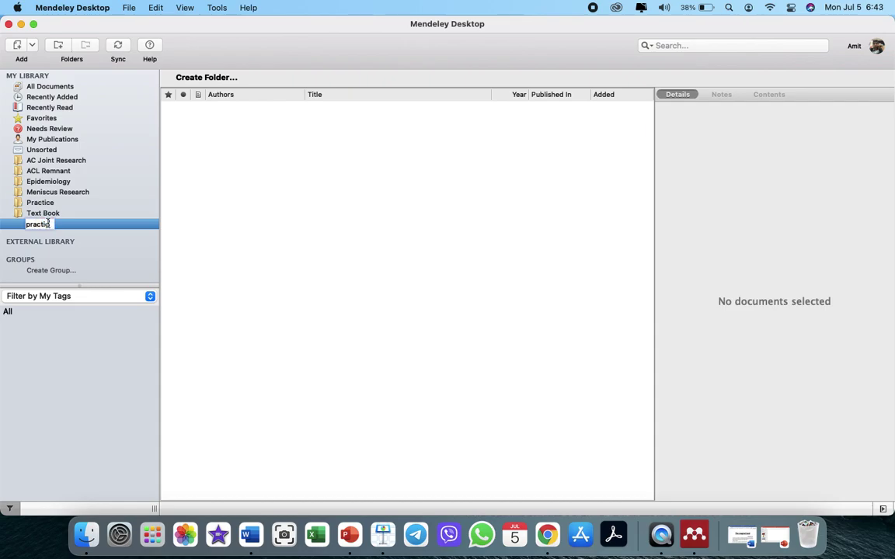
text(e)
key(Return)
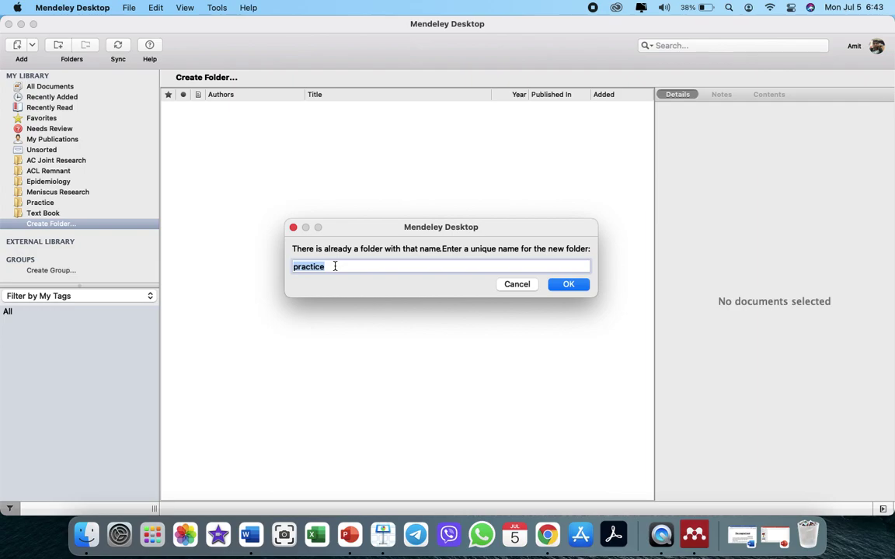
key(BackSpace)
click(561, 285)
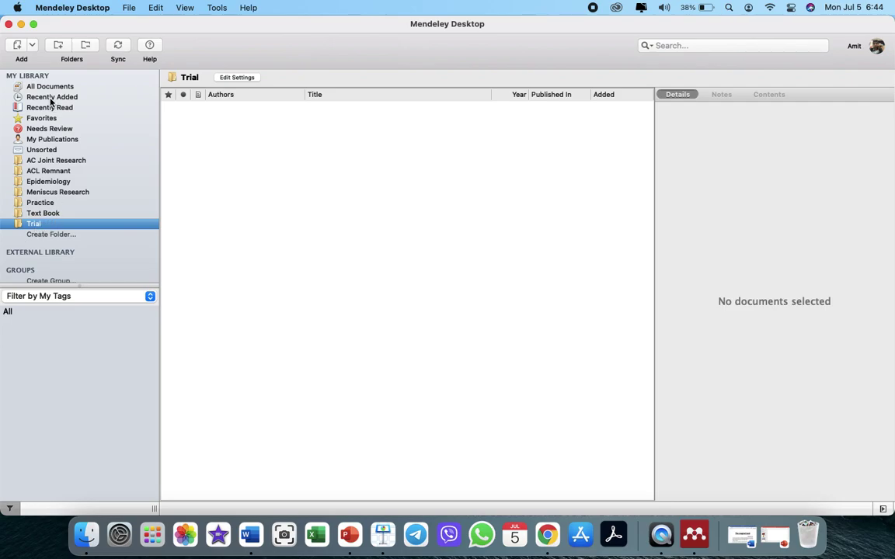
- Create a 'Mendely Practice' folder, then open the ACL Remnant folder's 14 references
click(65, 235)
text(Mendely P)
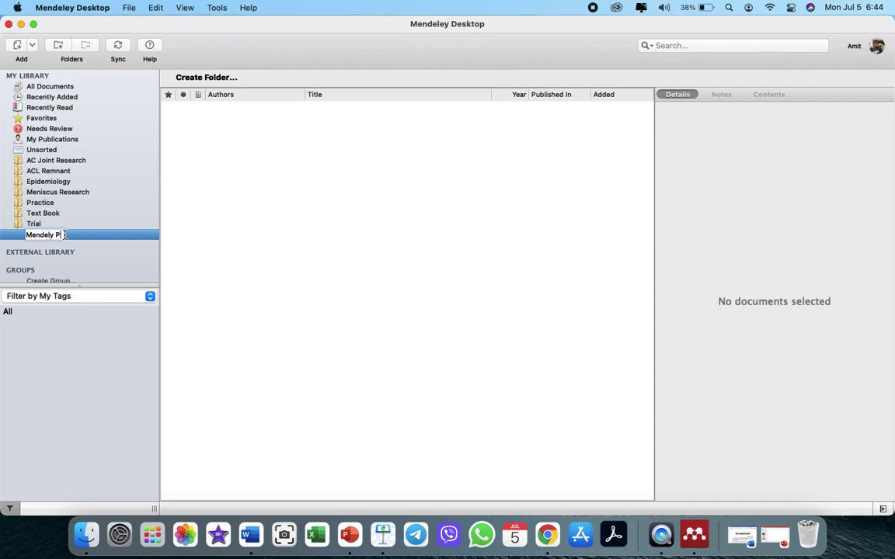
text(ractice)
key(Return)
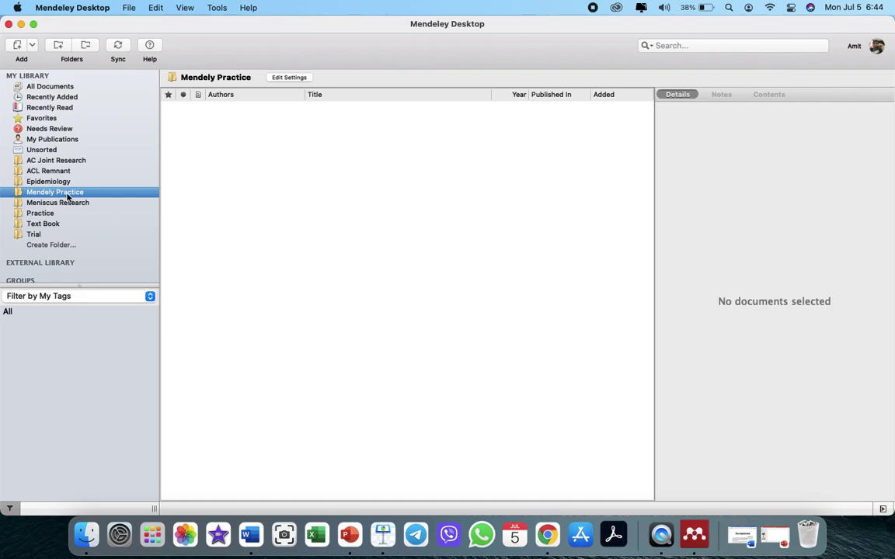
double_click(67, 193)
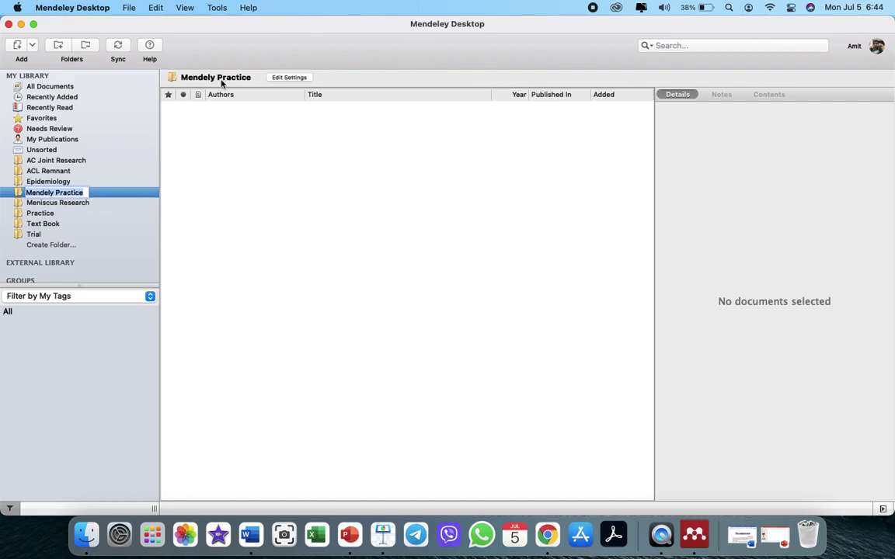
click(50, 161)
click(43, 171)
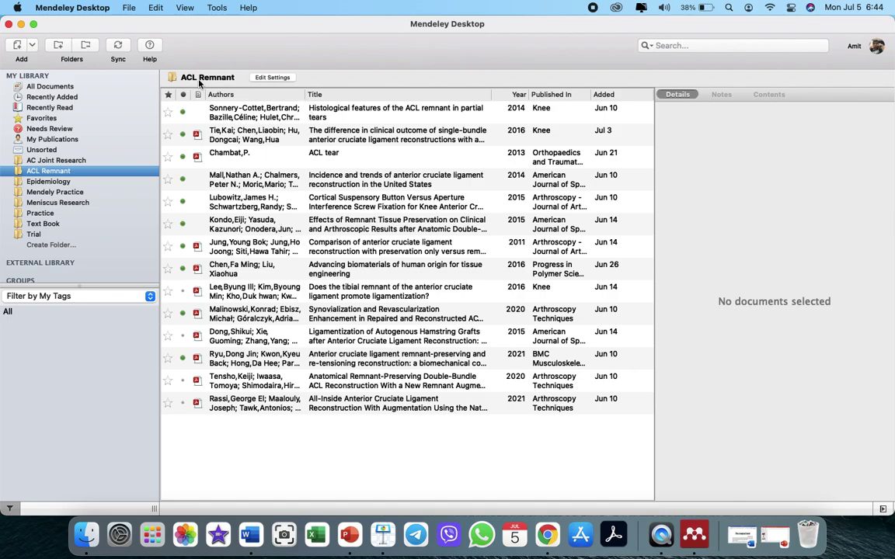
- Review details of the clinical outcome meta-analysis and remnant histology papers, then open Mendely Practice
click(229, 138)
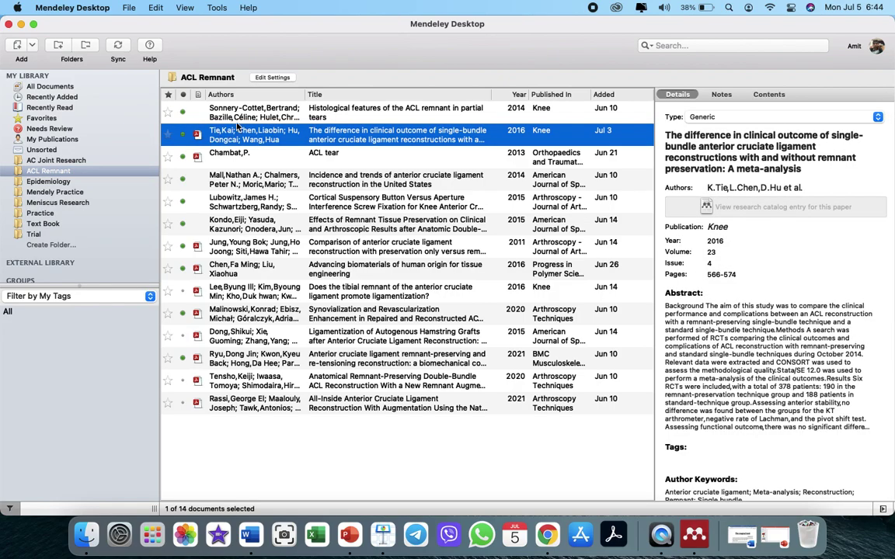
click(231, 107)
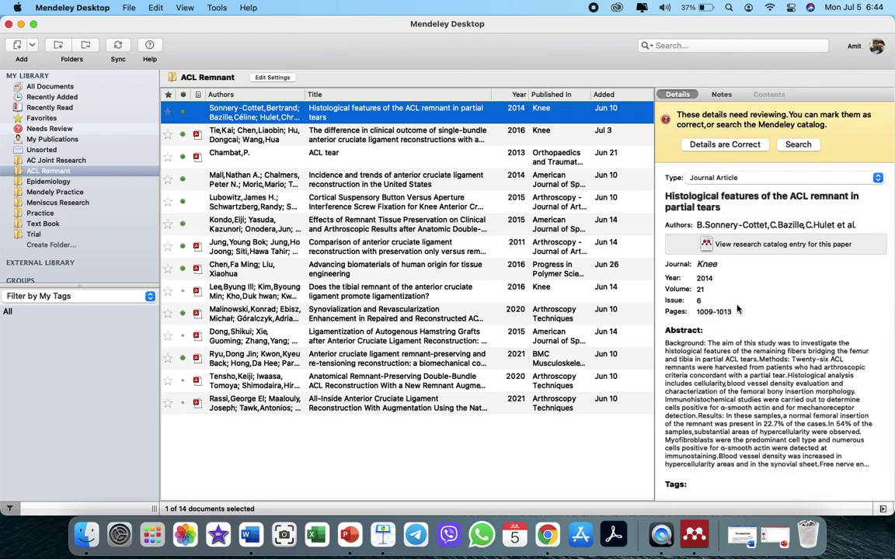
scroll(708, 299, down, 5)
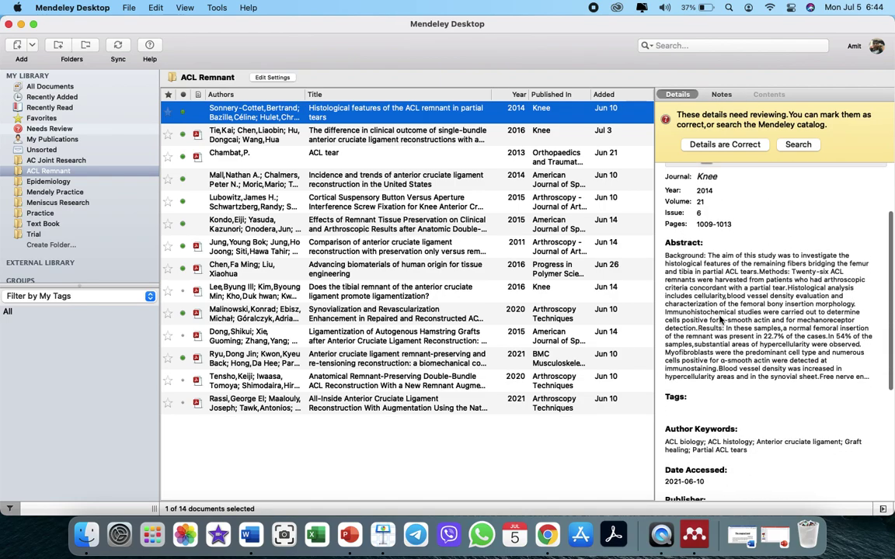
scroll(720, 318, down, 2)
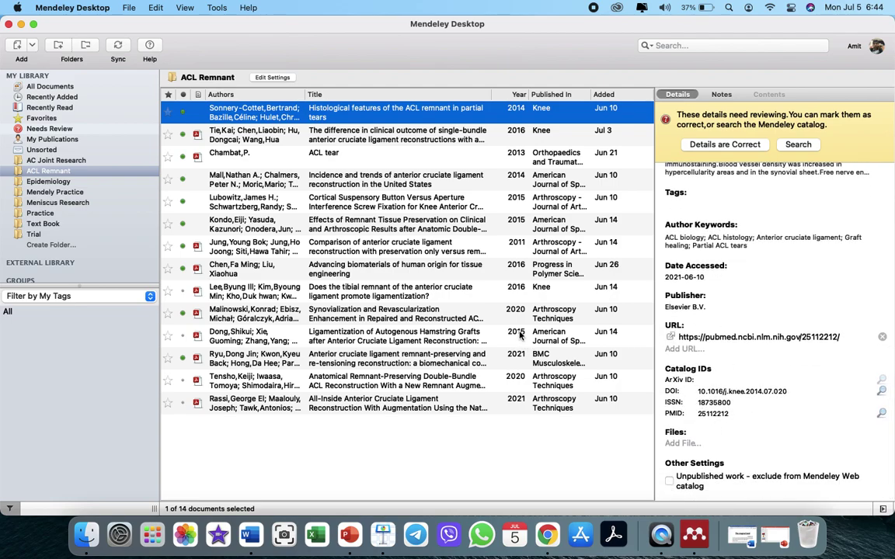
click(70, 193)
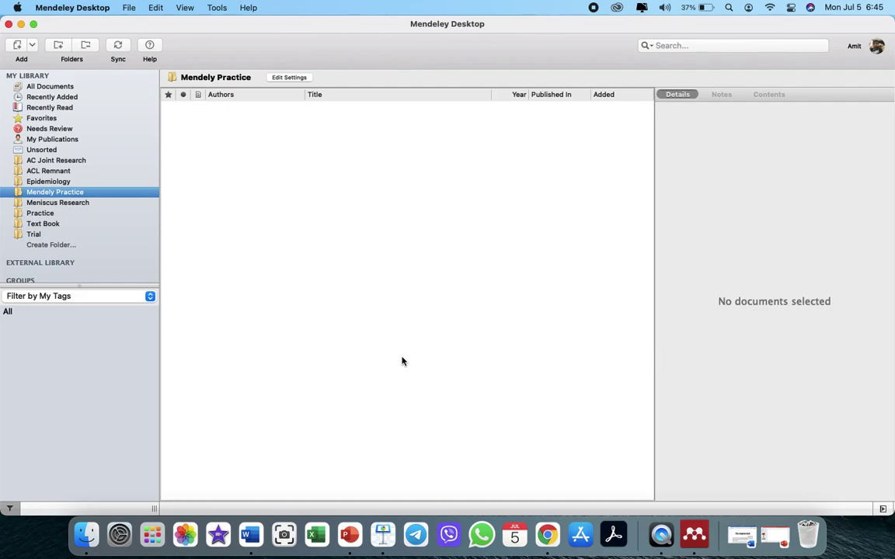
- Sync the library with the online account twice, then minimize Mendeley Desktop
click(402, 360)
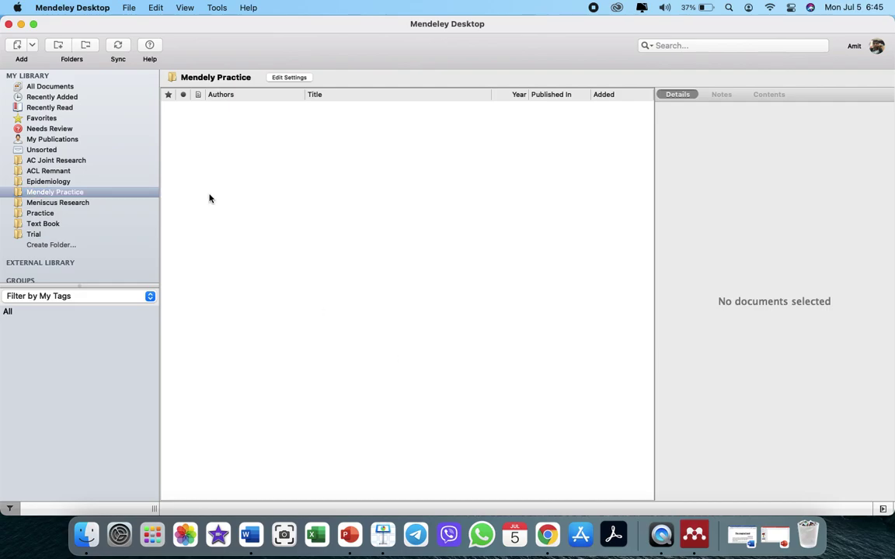
click(119, 49)
click(119, 51)
click(118, 48)
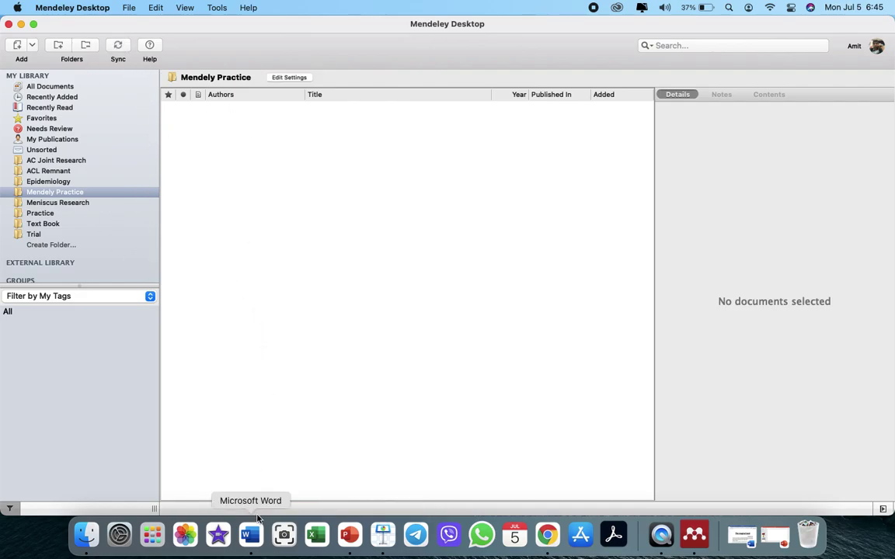
click(21, 24)
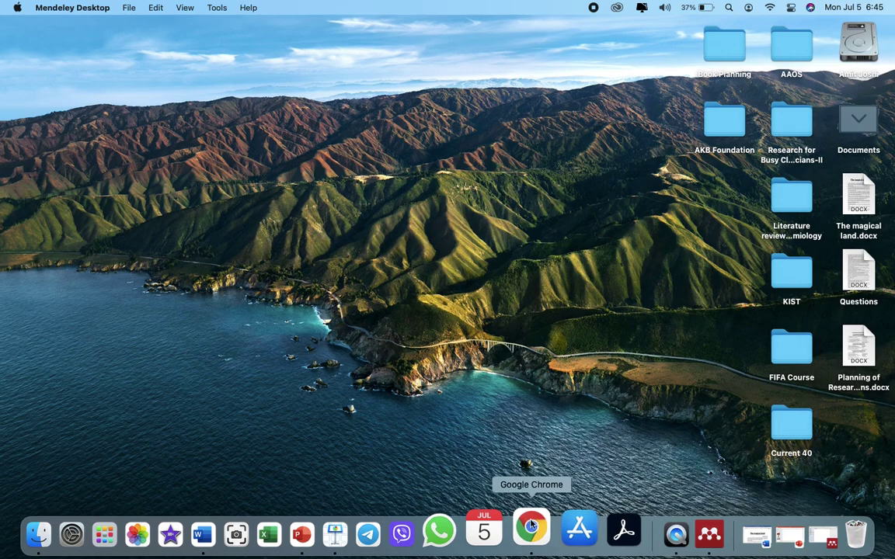
- Open Chrome, toggle the Mendeley Web Importer and Grammarly extension pins, then load PubMed
click(531, 527)
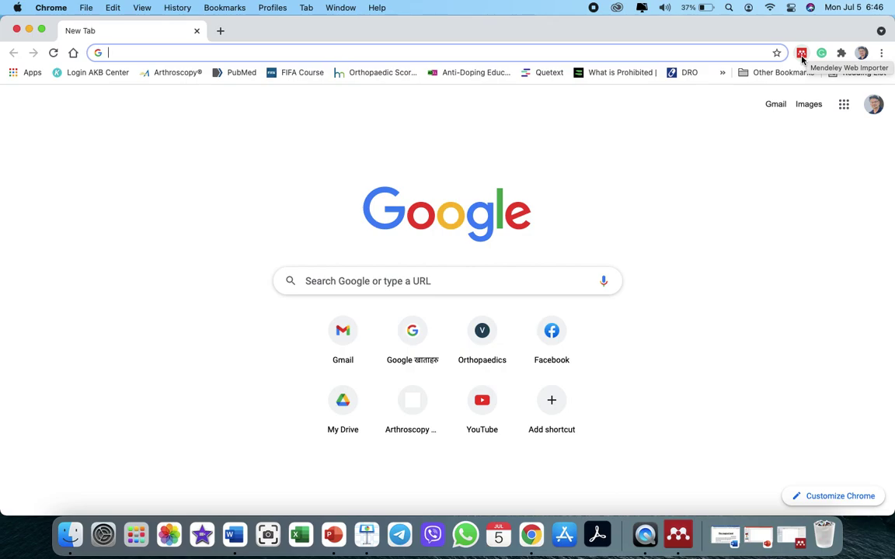
click(842, 56)
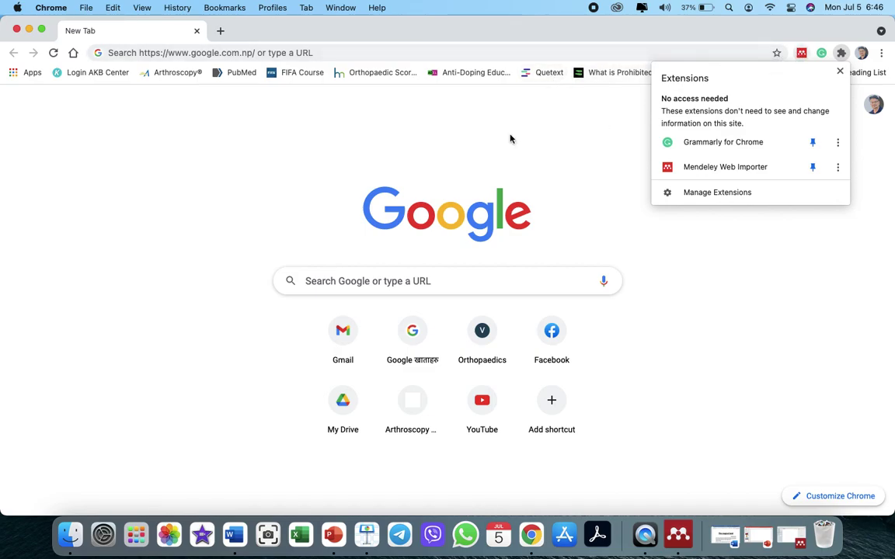
click(812, 167)
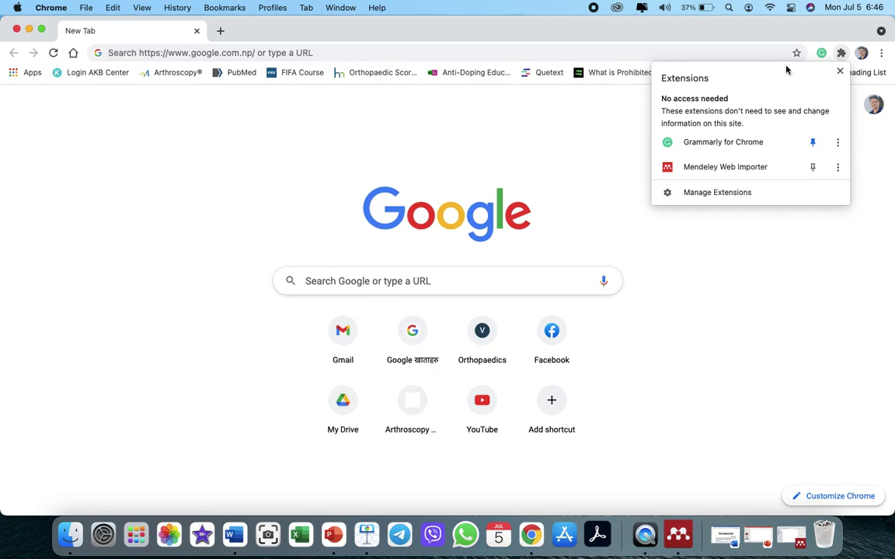
click(813, 171)
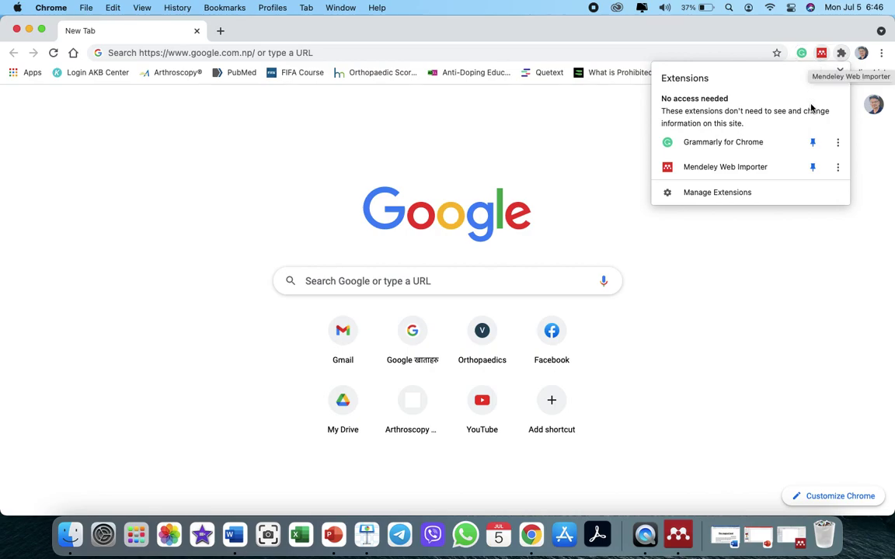
click(812, 144)
click(812, 144)
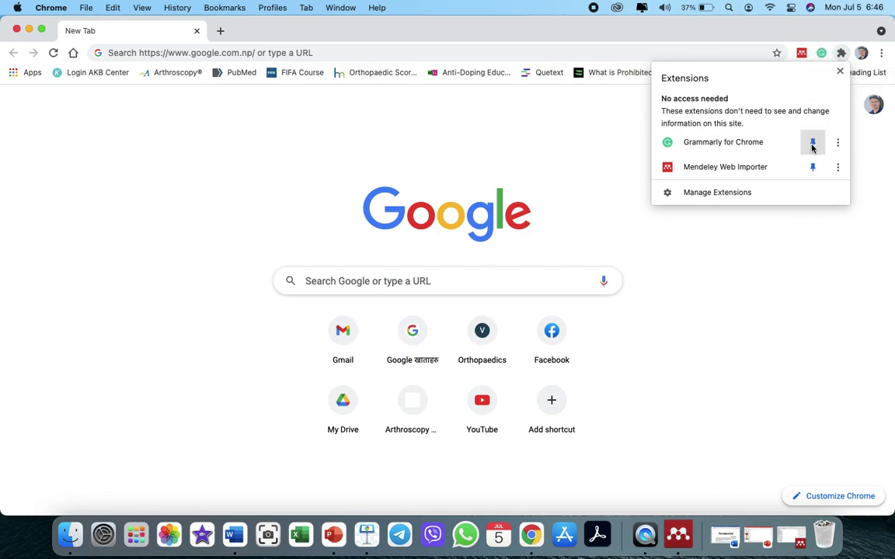
click(547, 128)
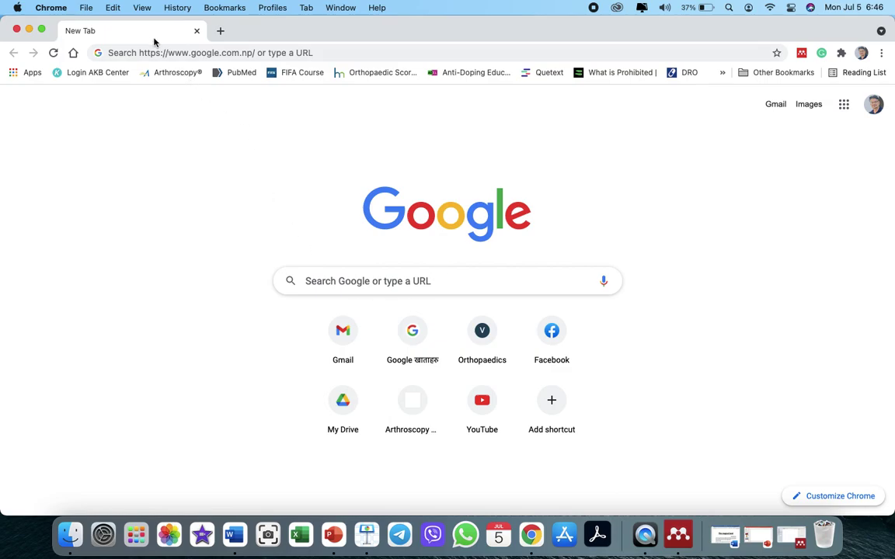
click(242, 73)
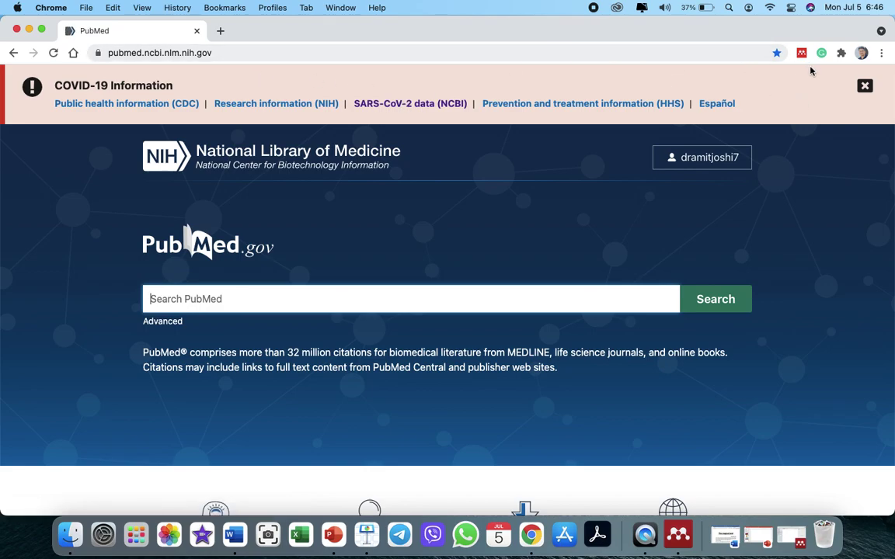
- Search PubMed for 'ACL remnents preservation in ACL reconstruction' and scroll the 181 results
click(186, 297)
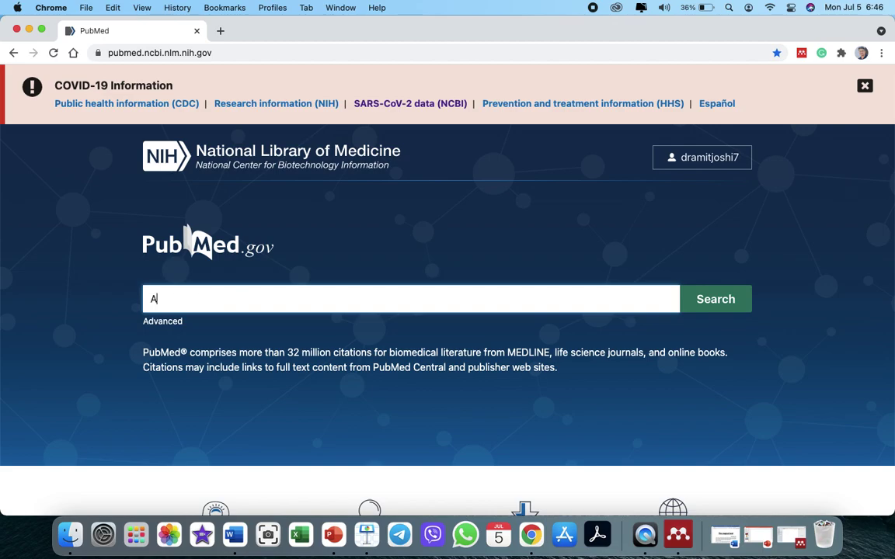
text(ACL rem)
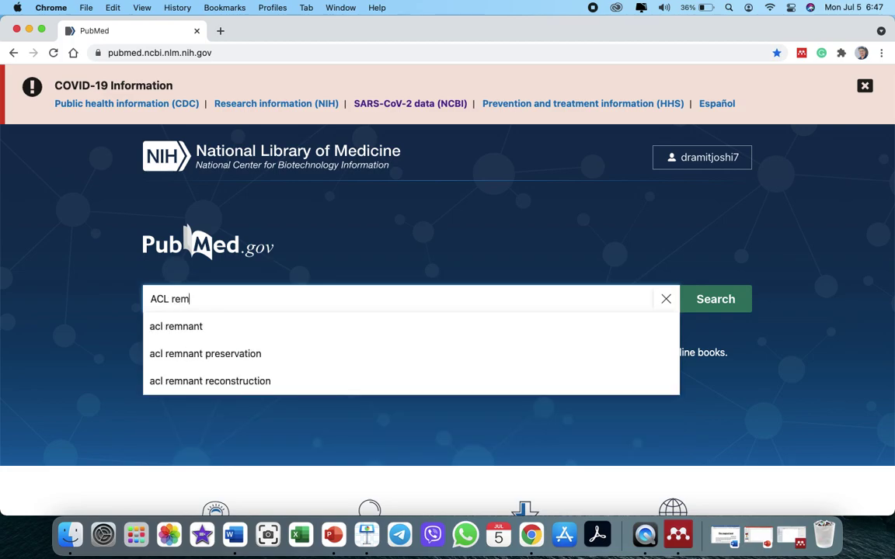
text(nents )
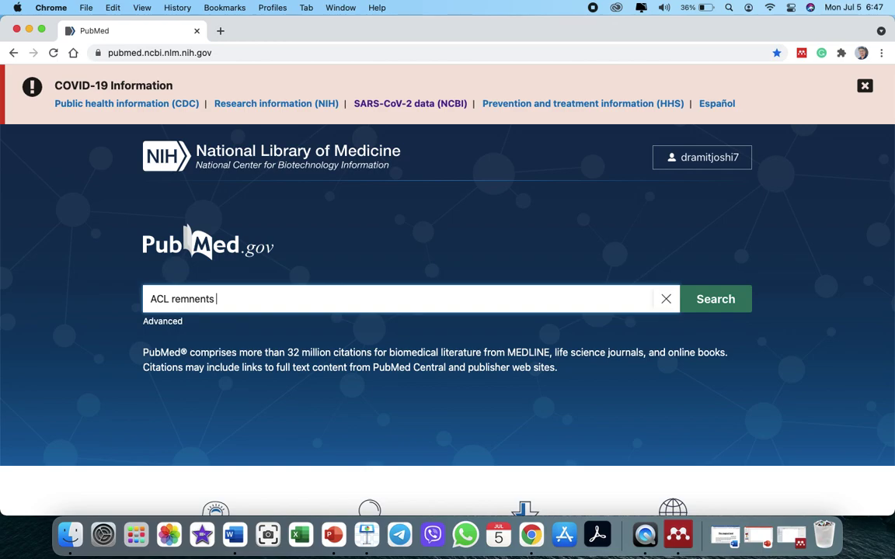
text(preservation in ACL reconst)
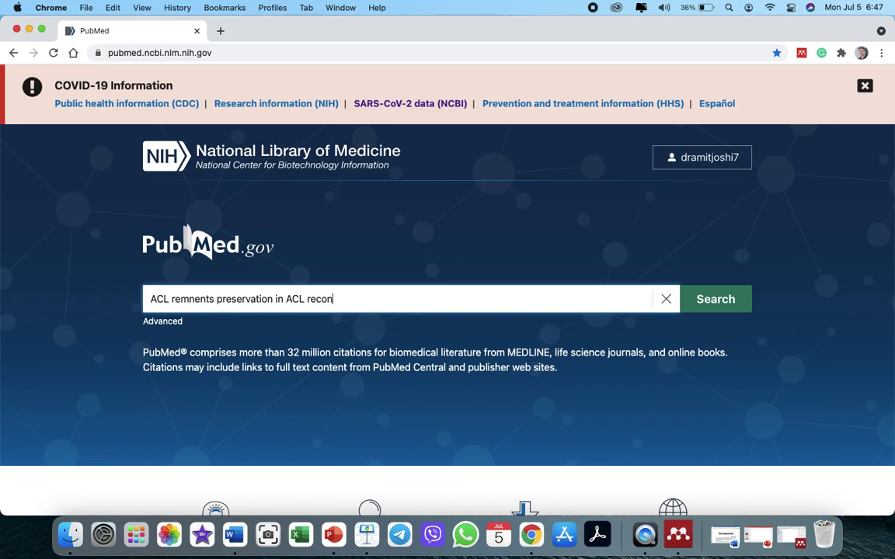
text(ruction)
key(Return)
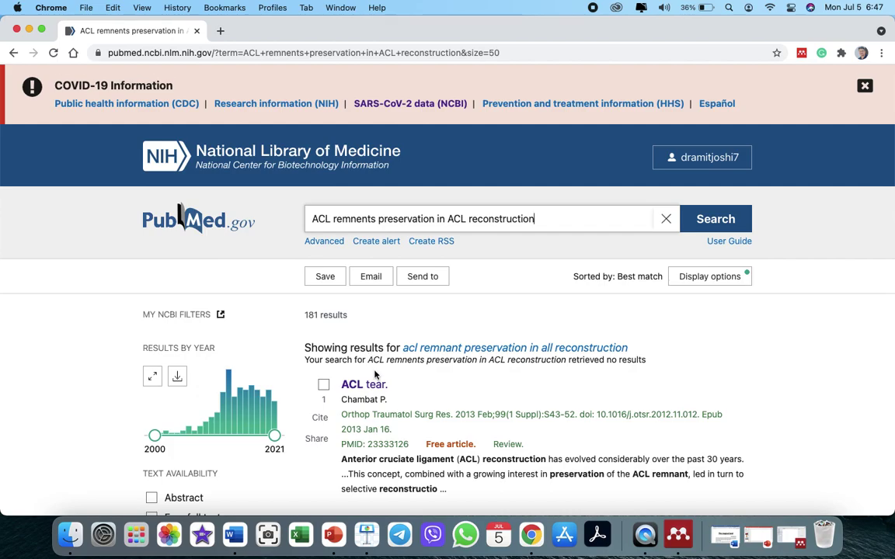
scroll(375, 371, down, 1)
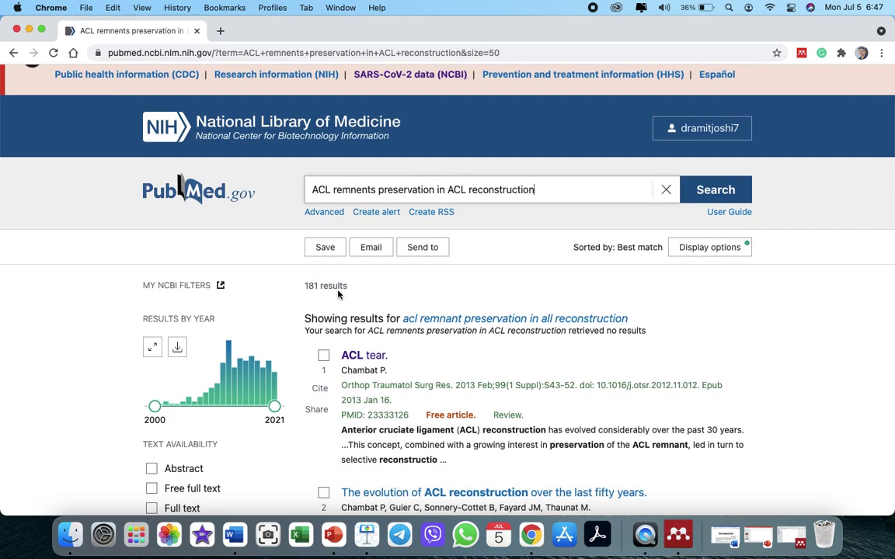
scroll(381, 389, down, 5)
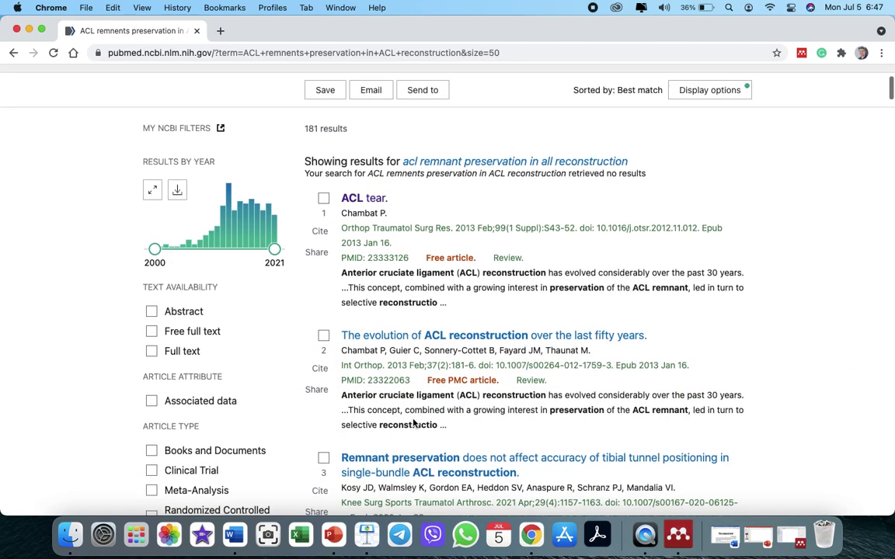
scroll(415, 423, down, 15)
scroll(414, 424, down, 20)
scroll(414, 423, down, 15)
scroll(413, 424, up, 20)
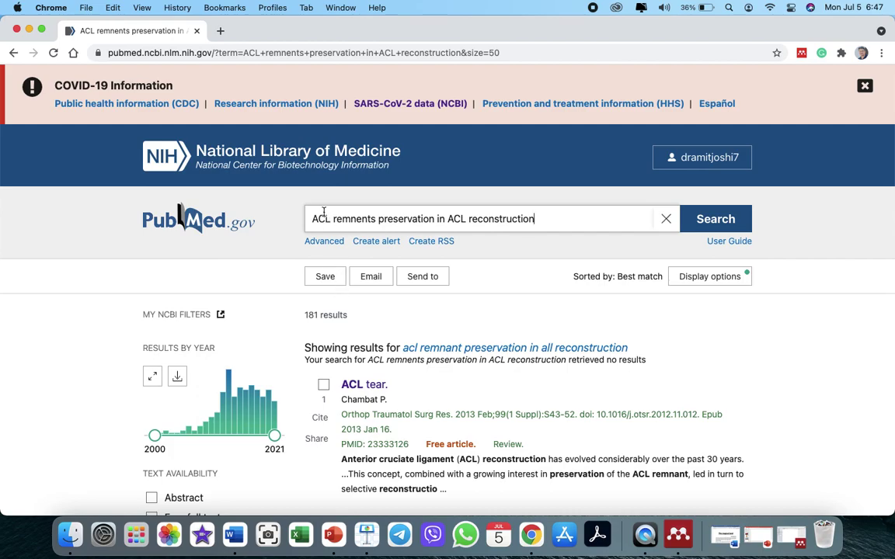
- From the ACL tear article, search PubMed for MeSH major topic Anterior Cruciate Ligament Injuries (7,340 results)
click(356, 386)
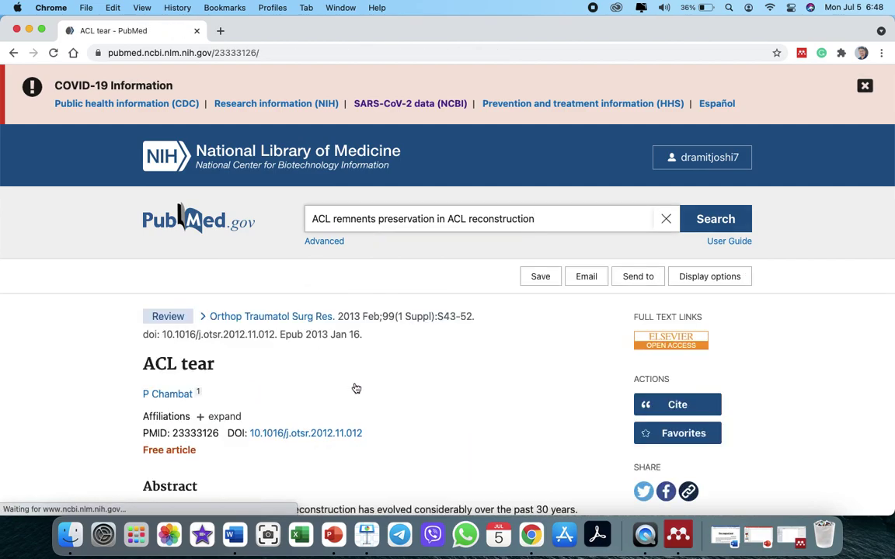
scroll(334, 388, down, 9)
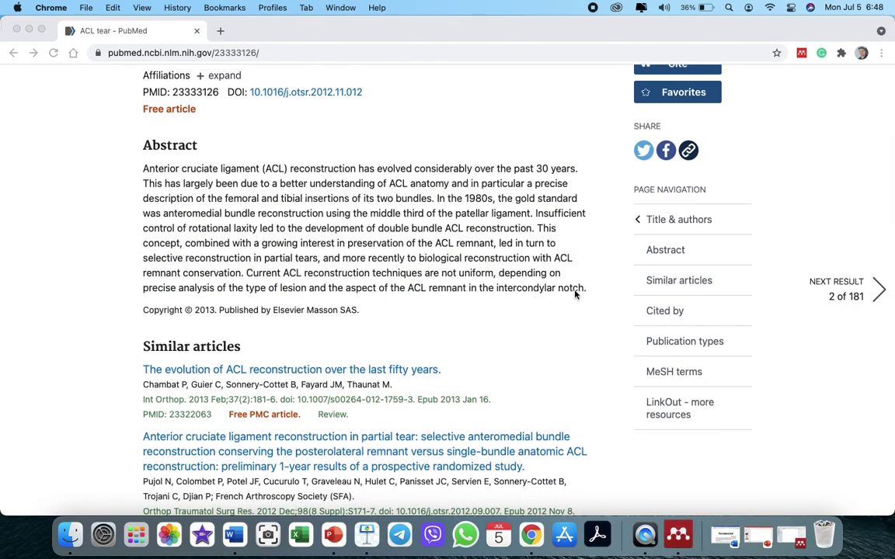
click(661, 377)
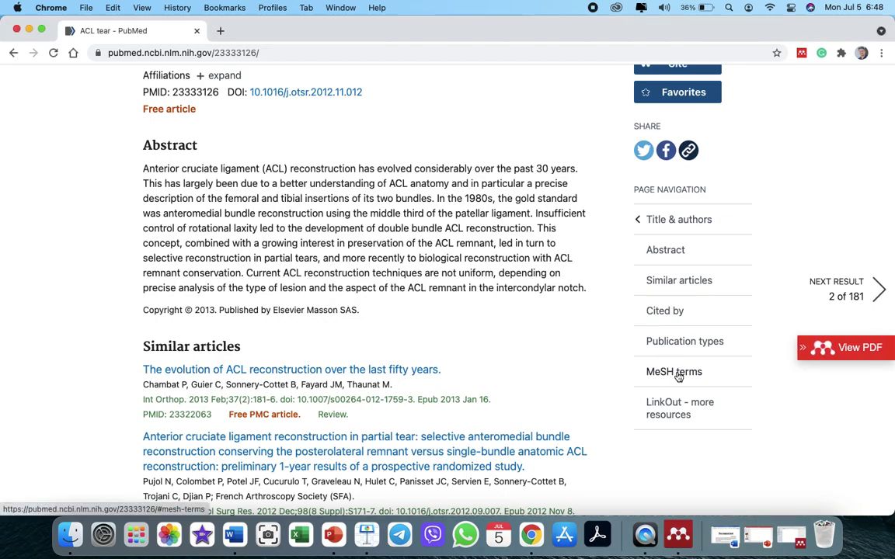
click(675, 373)
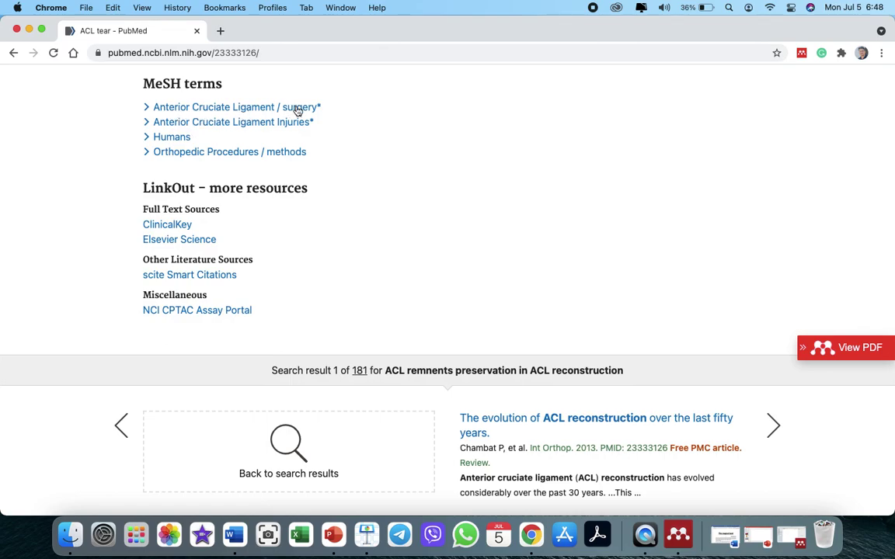
click(255, 126)
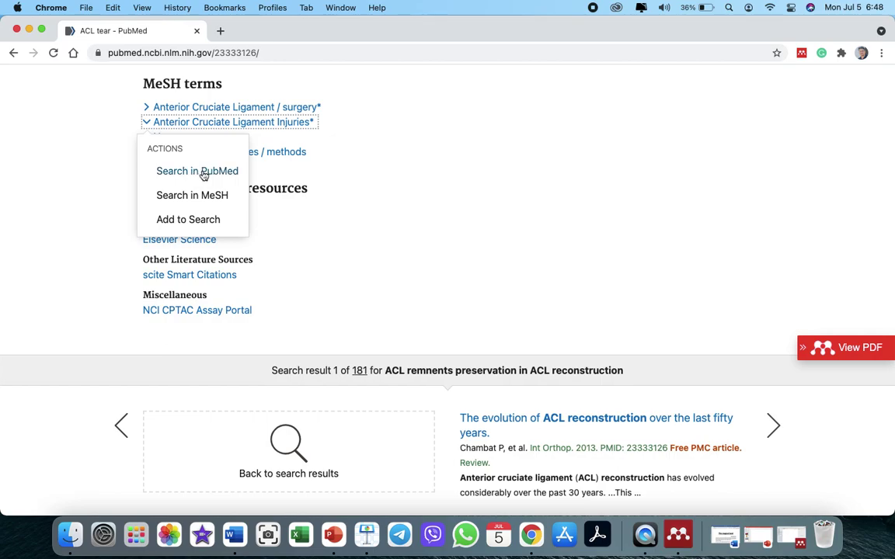
click(202, 172)
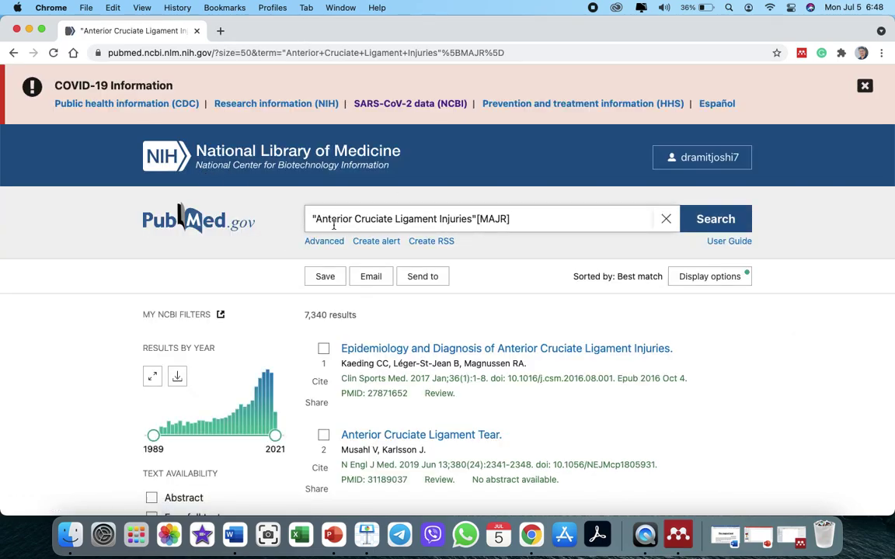
- Append 'AND Remnant Preservation' to the query and run it, leaving 57 results
click(513, 219)
text(AND Remnant Pres)
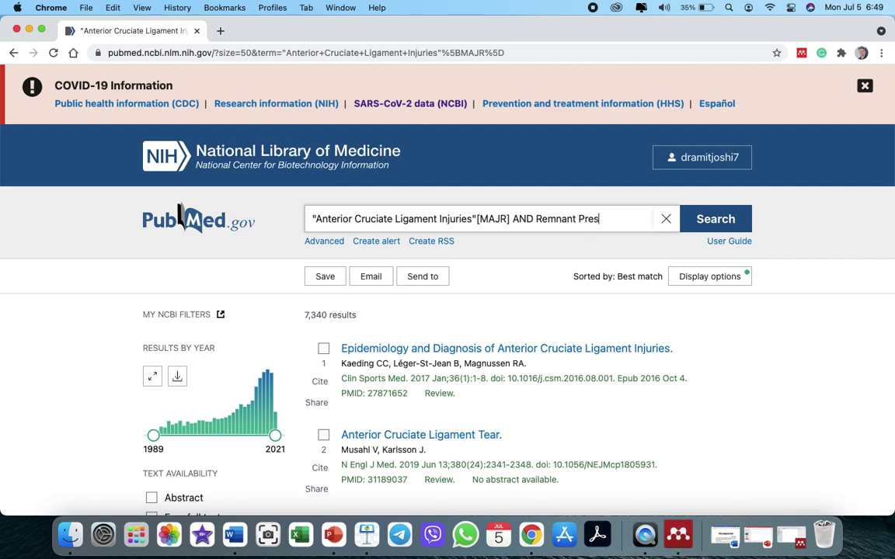
text(ervation)
key(Return)
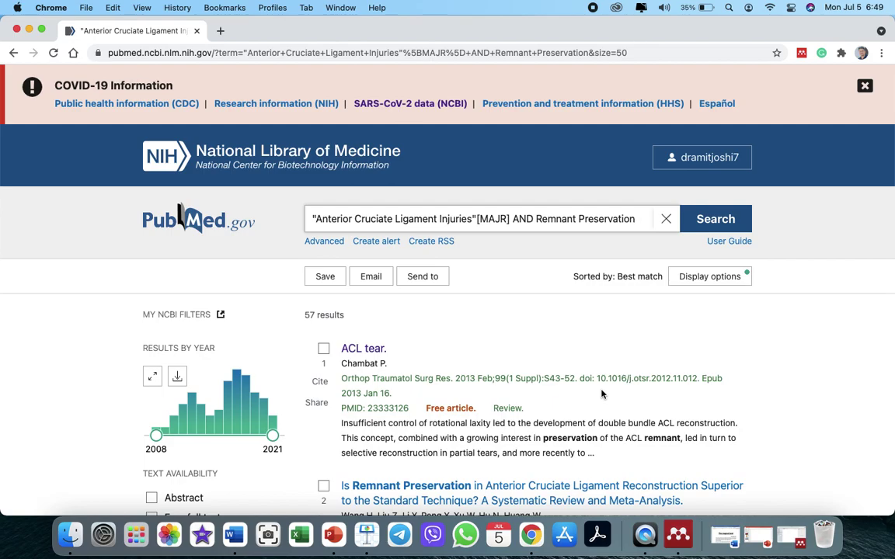
- Add [ti] title tags after [MAJR] and after Remnant Preservation, narrowing results to 12
click(509, 219)
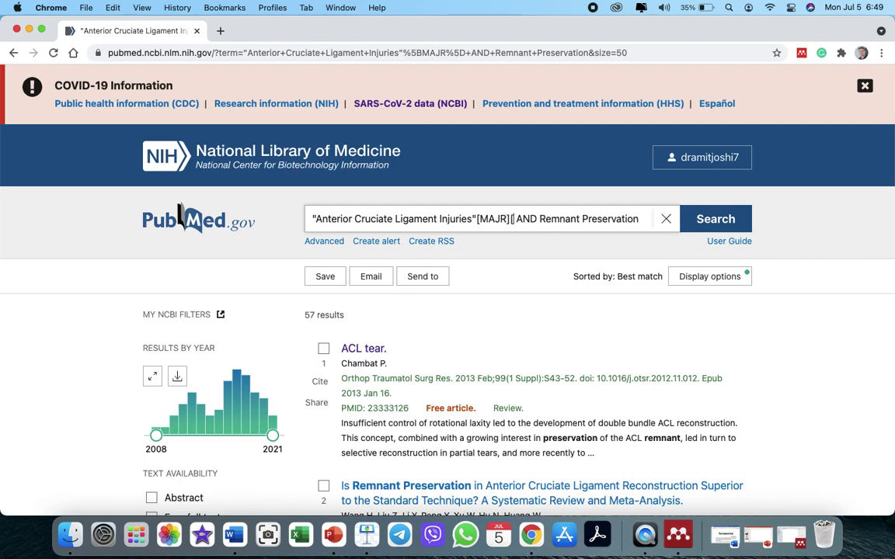
text(ti)
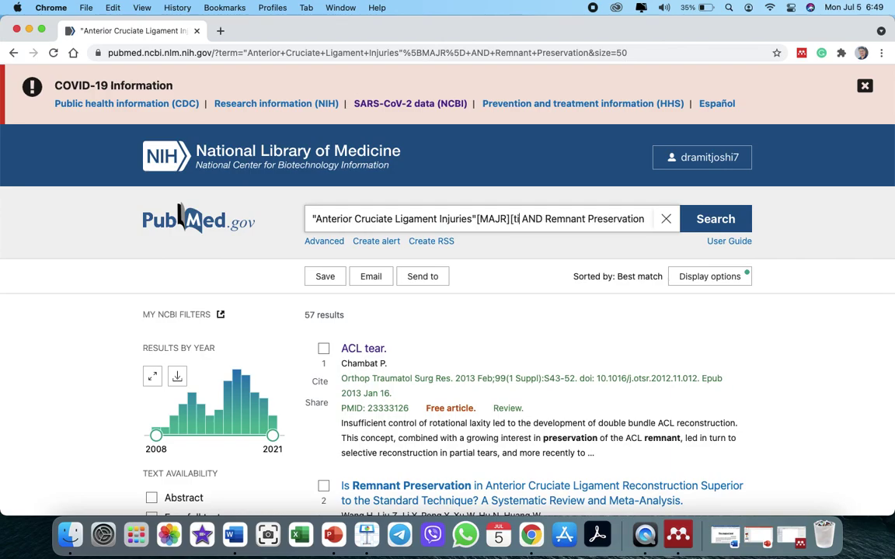
text(])
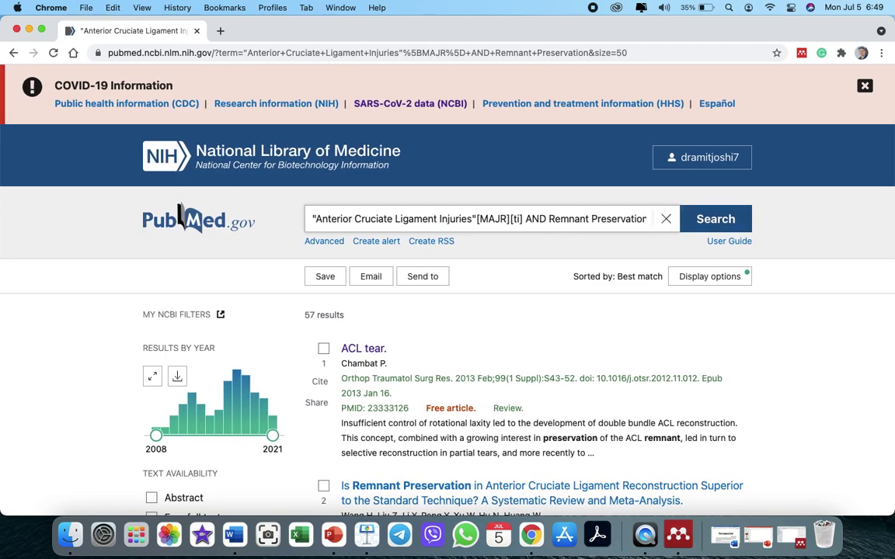
key(super+Right)
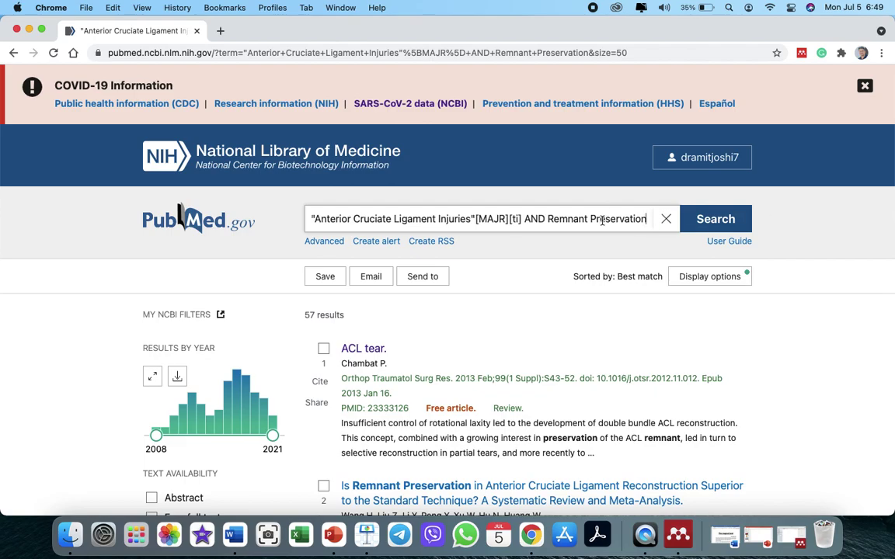
text([)
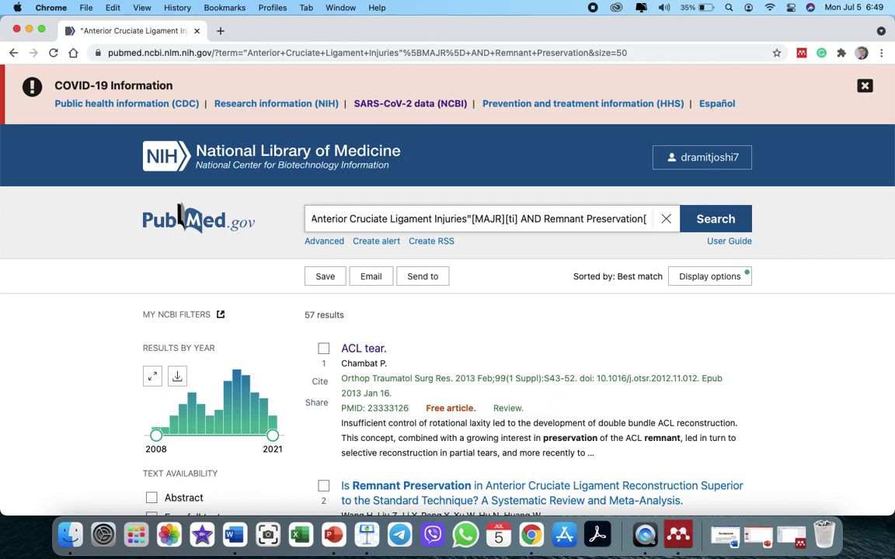
text(ti)
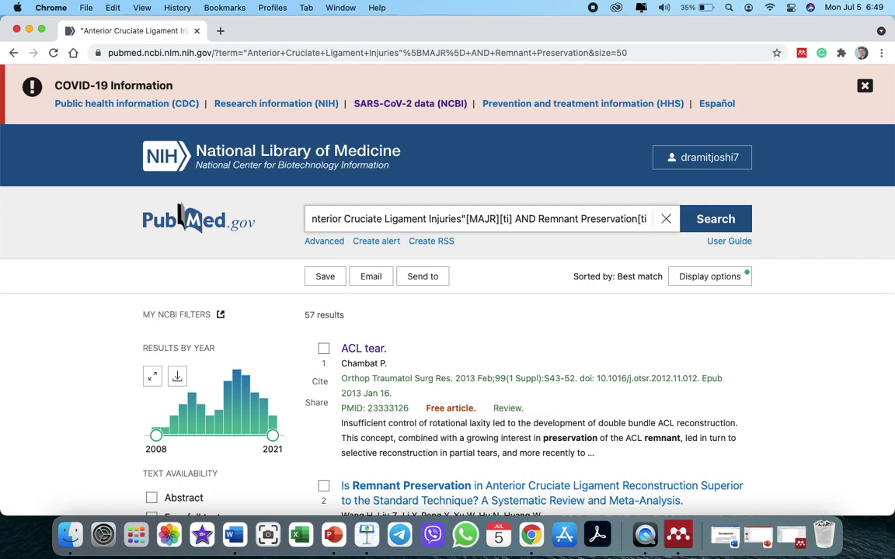
text(])
click(721, 222)
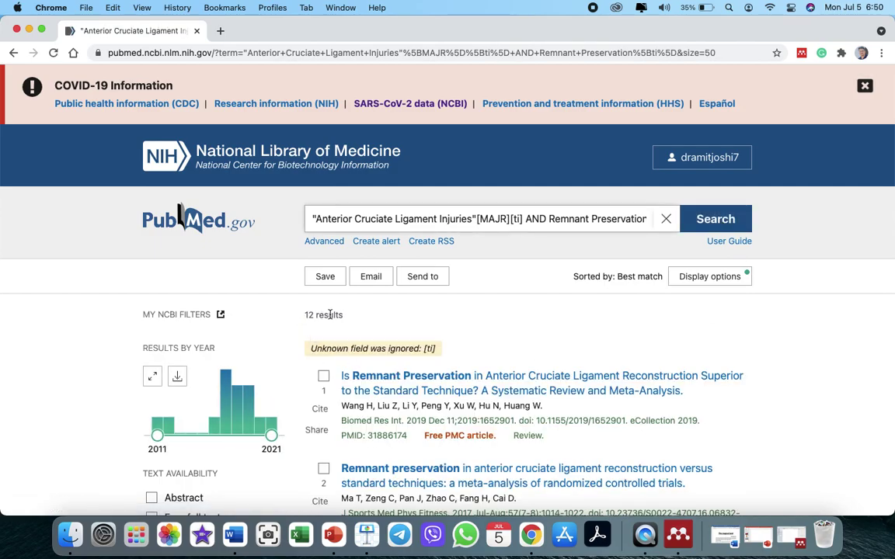
scroll(447, 363, down, 1)
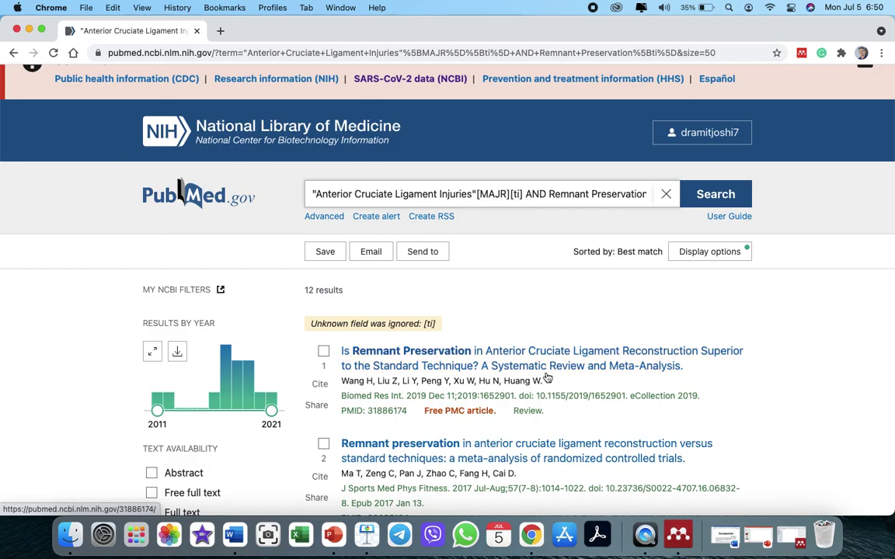
scroll(548, 377, down, 10)
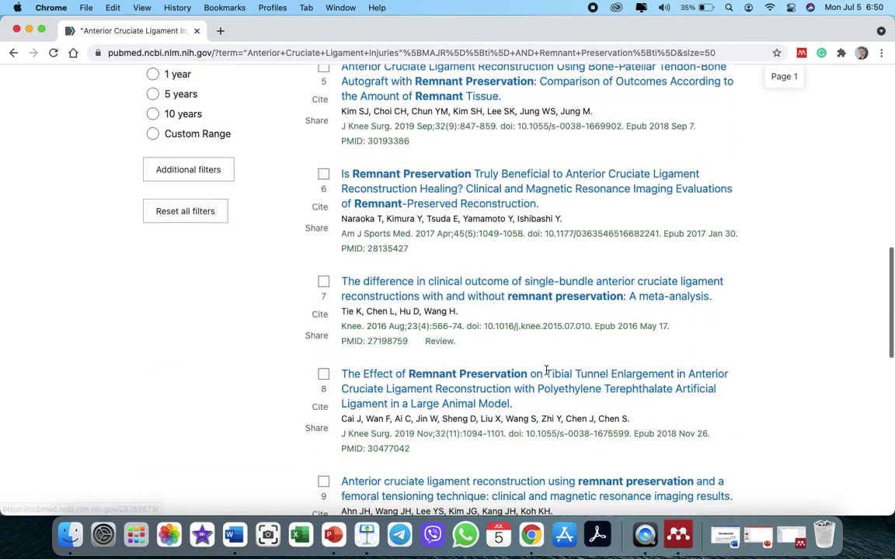
scroll(547, 373, down, 10)
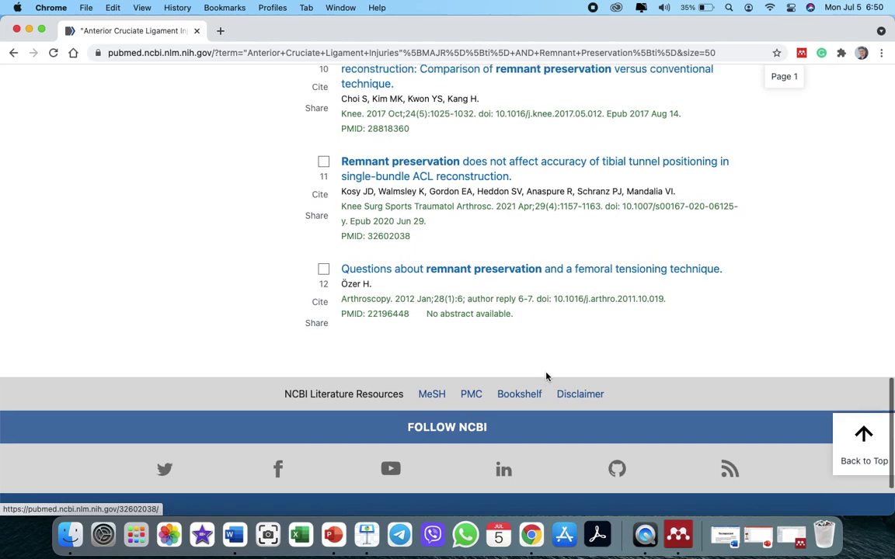
scroll(546, 377, up, 20)
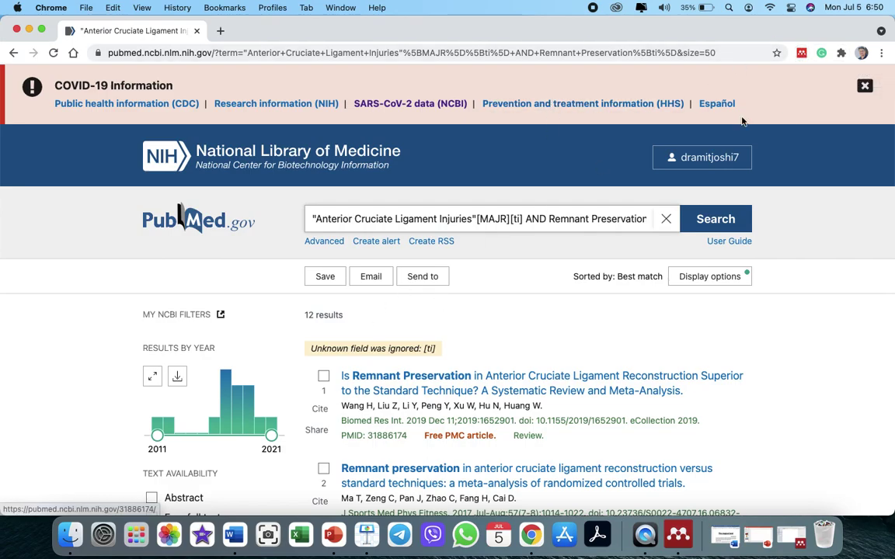
- Open the Mendeley Web Importer on the PubMed results and review the detected references
click(802, 56)
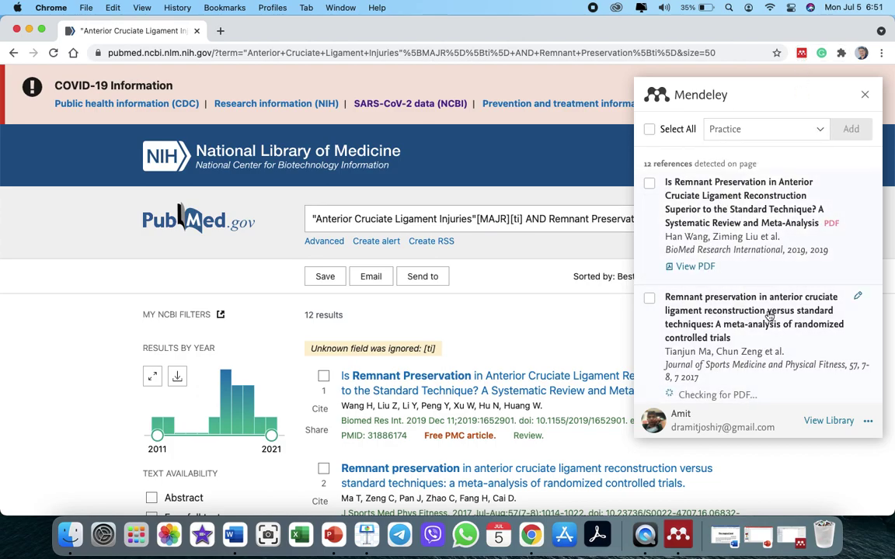
scroll(744, 236, down, 5)
scroll(742, 239, down, 10)
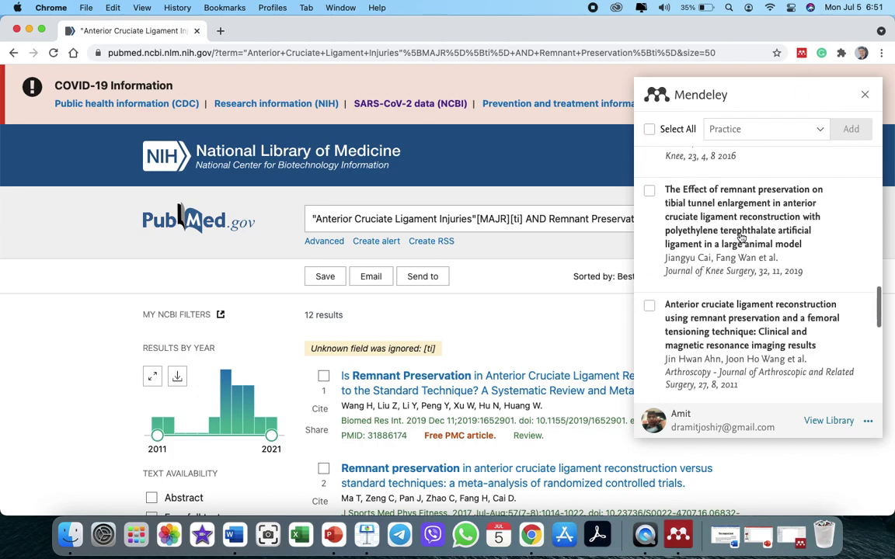
scroll(742, 238, up, 15)
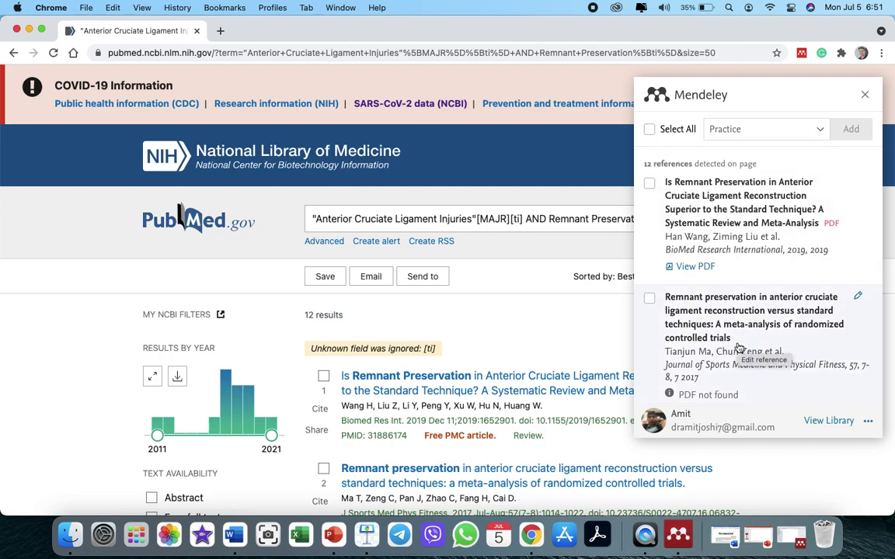
scroll(739, 348, down, 15)
scroll(739, 348, down, 2)
scroll(739, 346, up, 15)
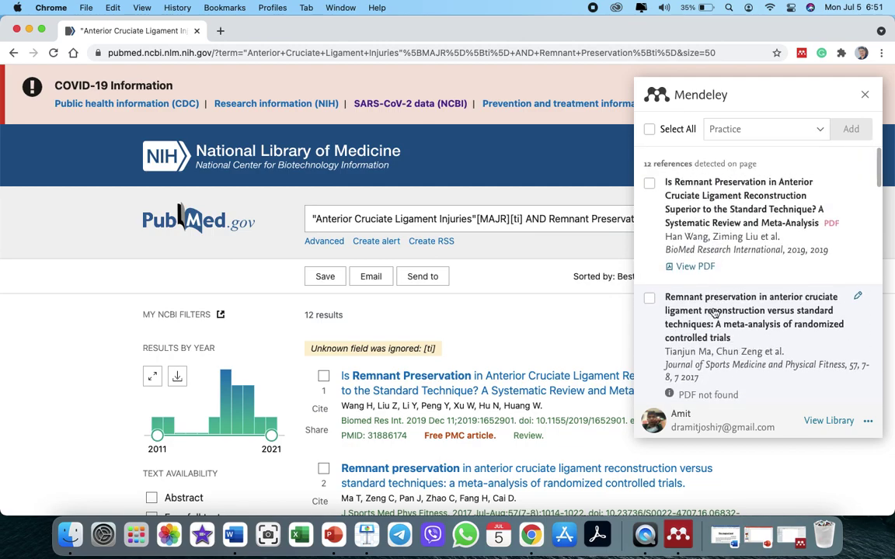
- Tick the two remnant preservation meta-analyses, then select all 12 references
click(649, 186)
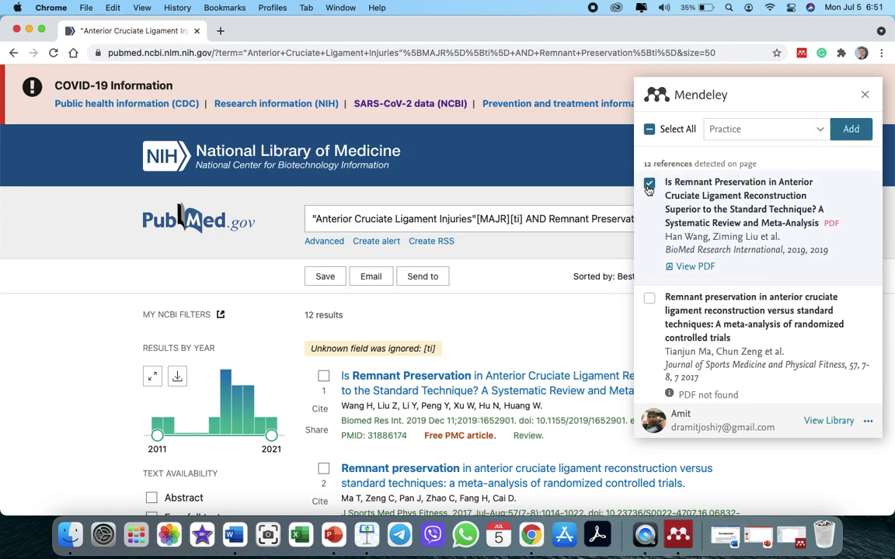
scroll(671, 225, down, 5)
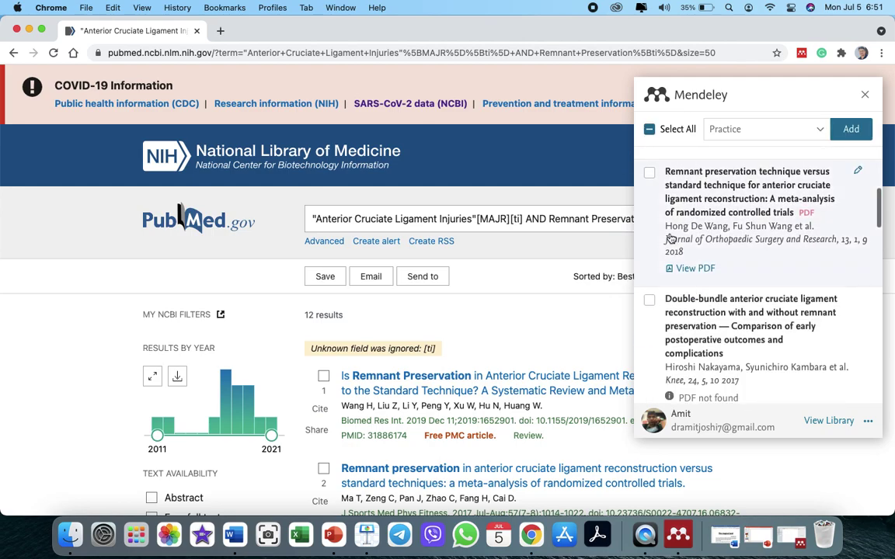
click(650, 172)
scroll(700, 229, up, 5)
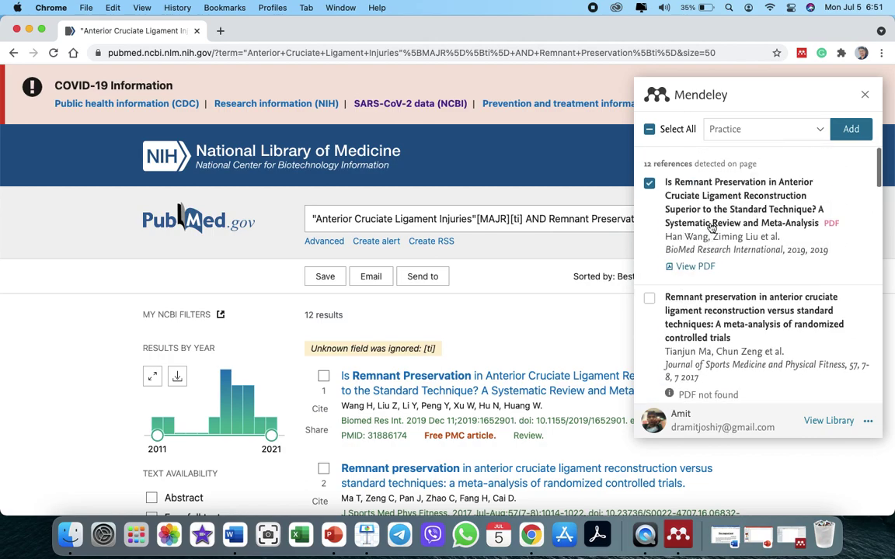
click(650, 131)
scroll(676, 307, down, 3)
scroll(710, 307, up, 2)
scroll(710, 307, up, 3)
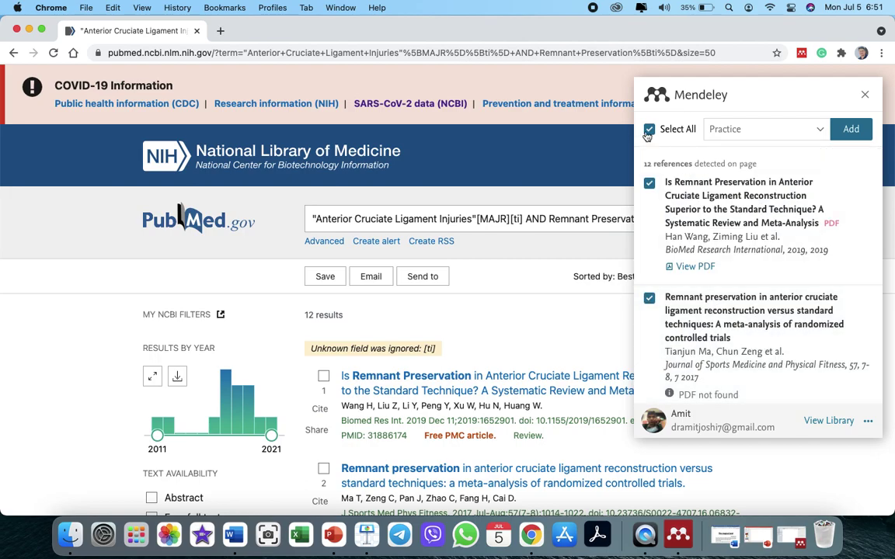
- Switch the import destination from Practice to Mendely Practice and add the references
click(820, 134)
scroll(744, 263, down, 3)
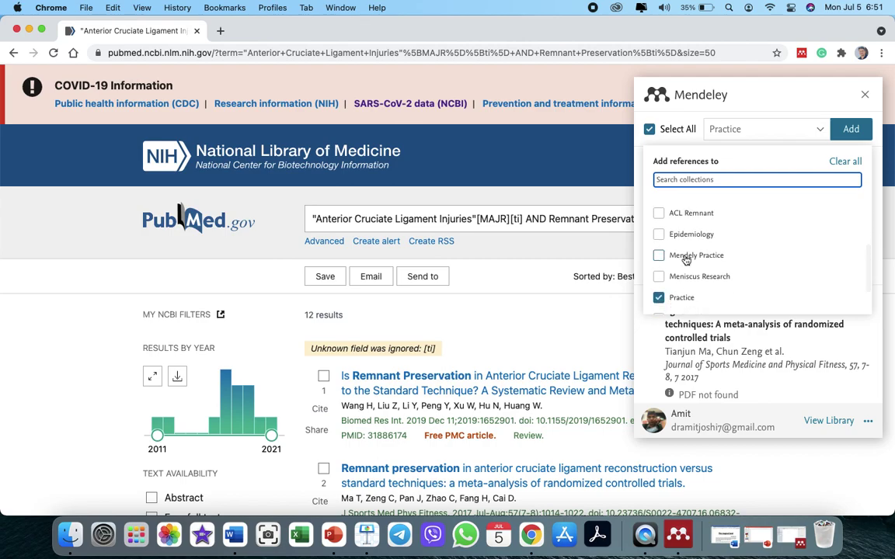
click(659, 257)
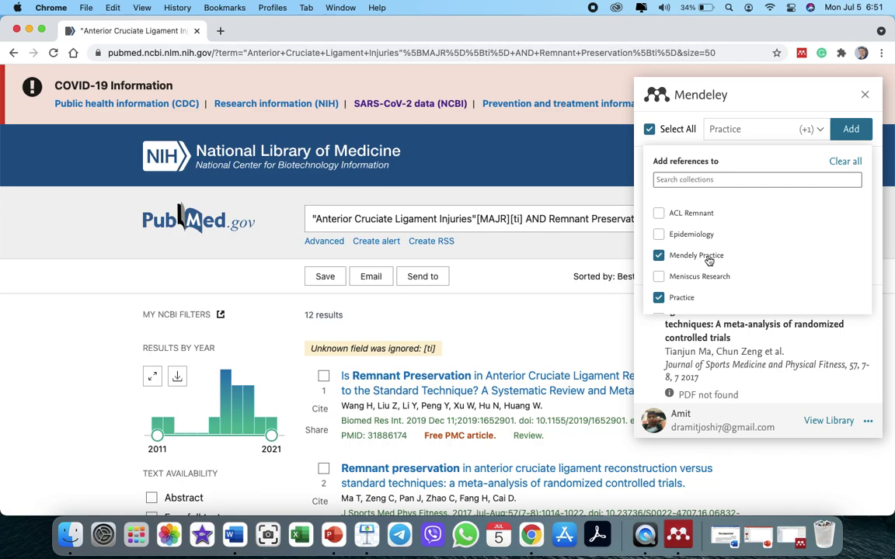
click(682, 299)
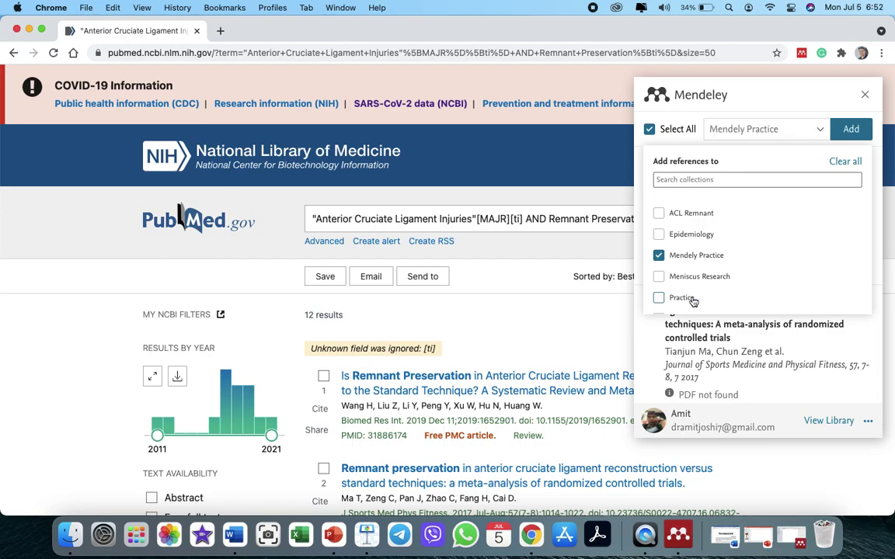
scroll(694, 302, down, 3)
scroll(696, 299, up, 2)
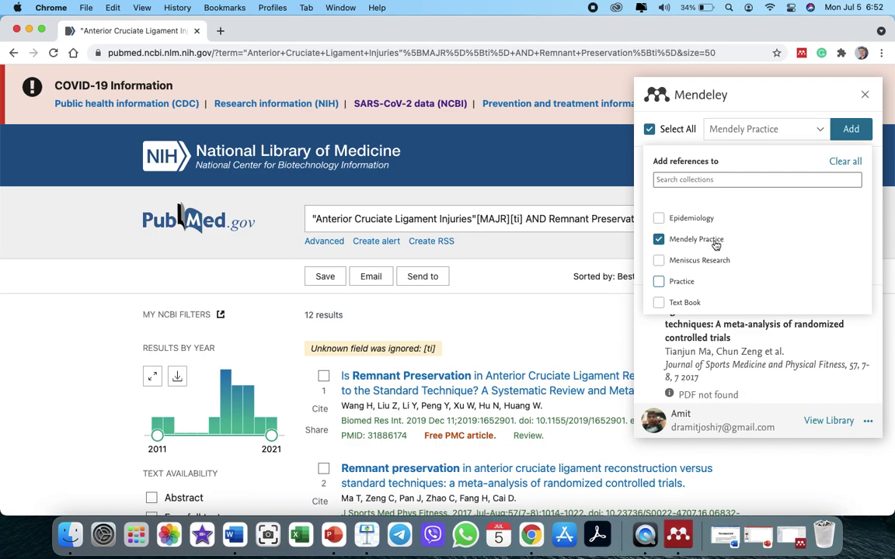
scroll(715, 243, up, 4)
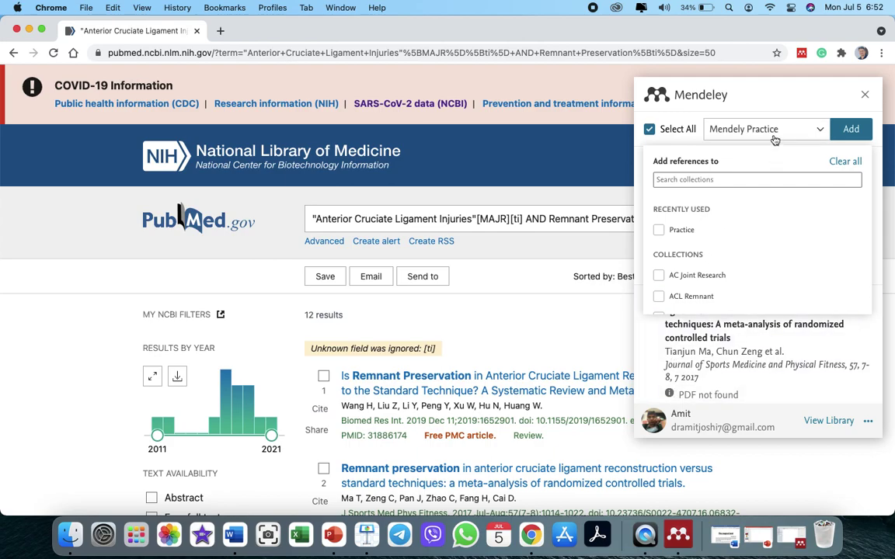
click(851, 131)
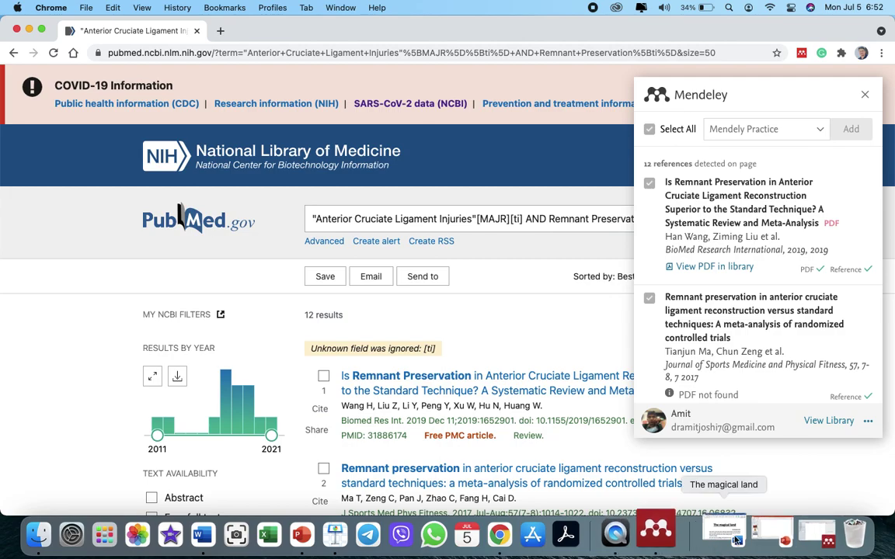
- Sync Mendeley Desktop to show the 13 imported references and select the 2019 meta-analysis
click(794, 530)
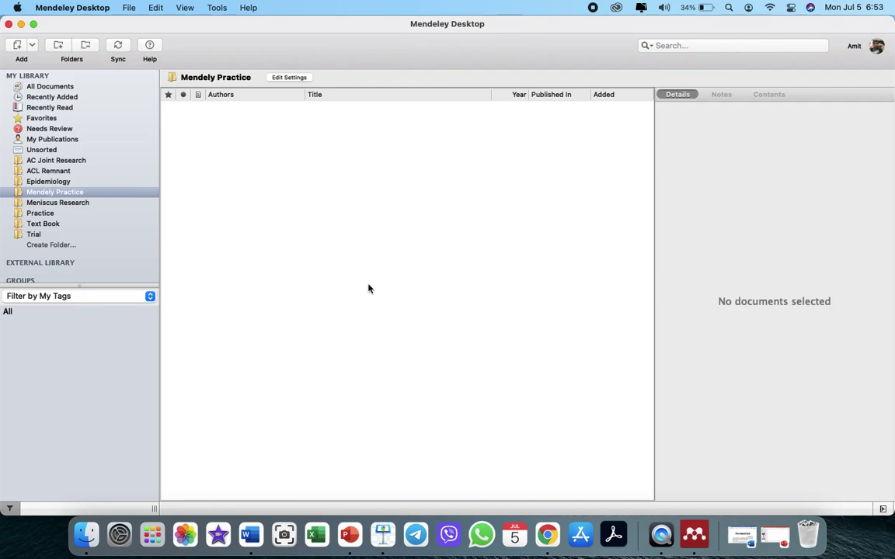
click(118, 46)
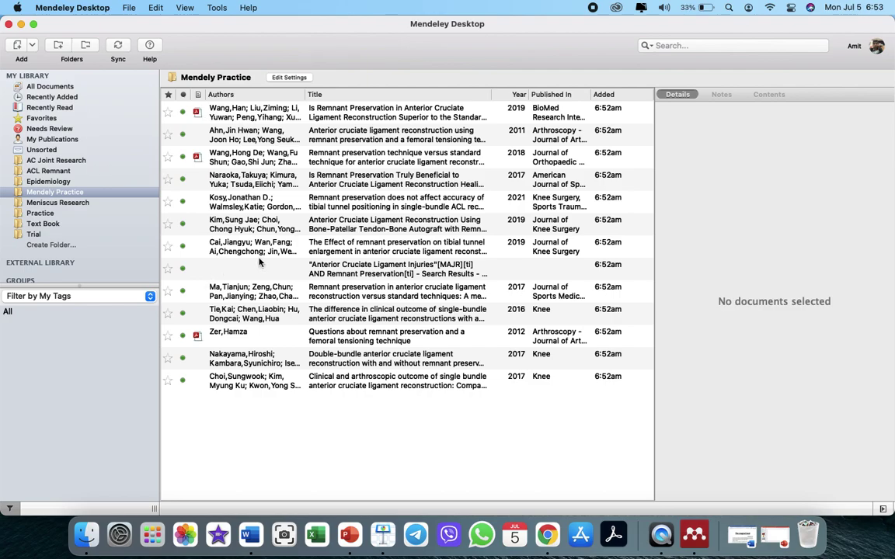
click(235, 116)
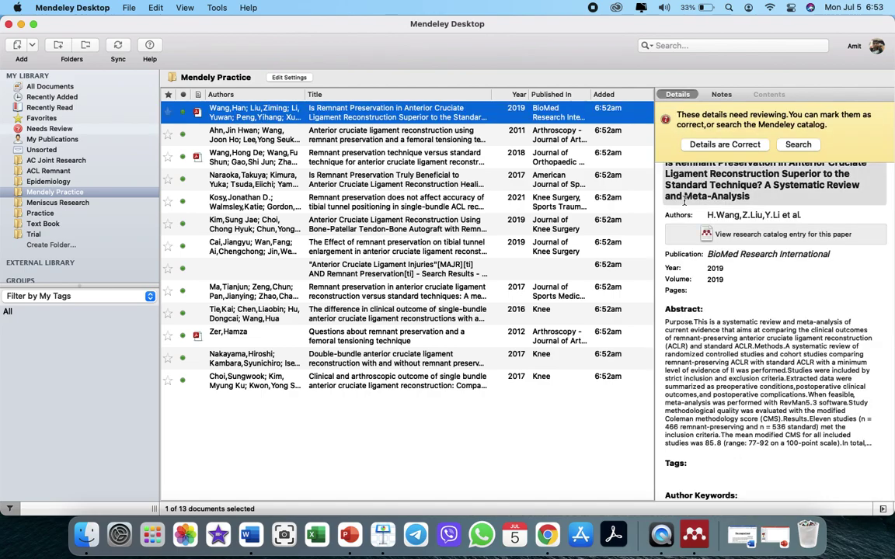
scroll(748, 299, up, 2)
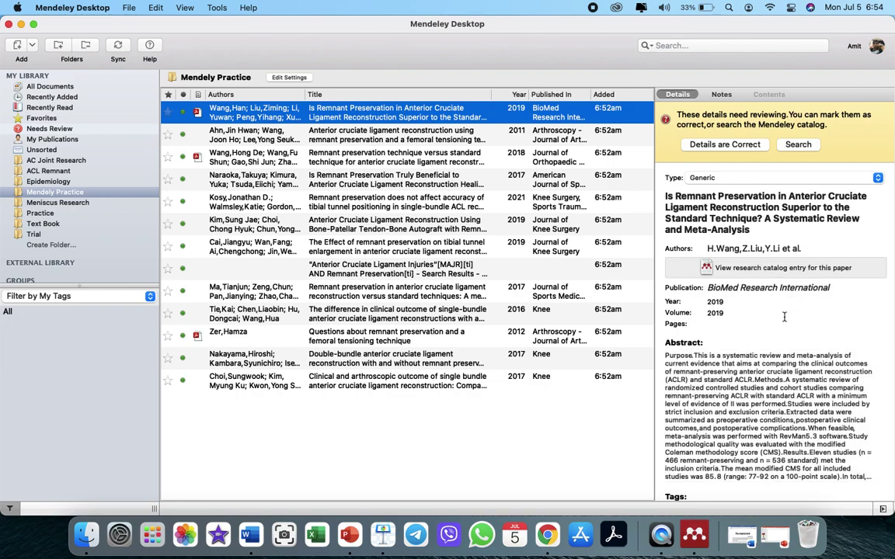
scroll(785, 318, down, 5)
scroll(784, 318, down, 10)
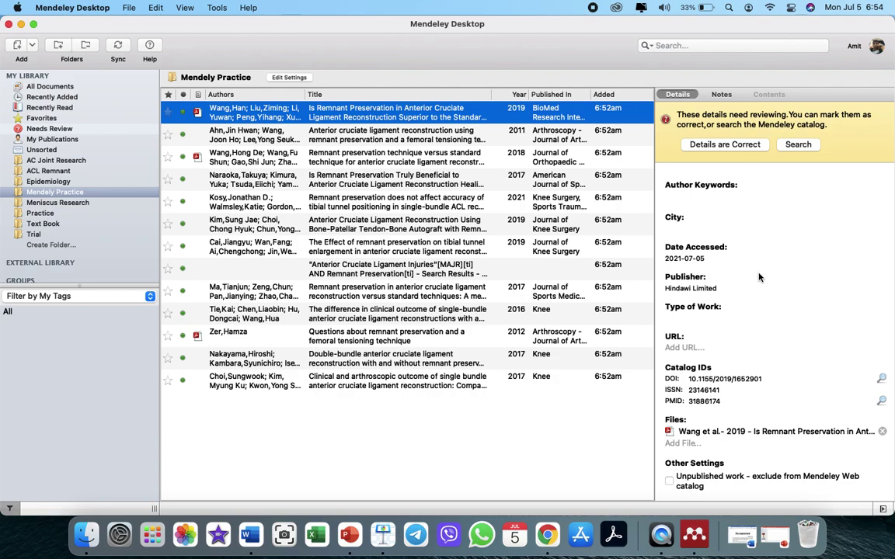
- Review the 2019 meta-analysis's Details panel and mark its details as correct
scroll(683, 248, up, 15)
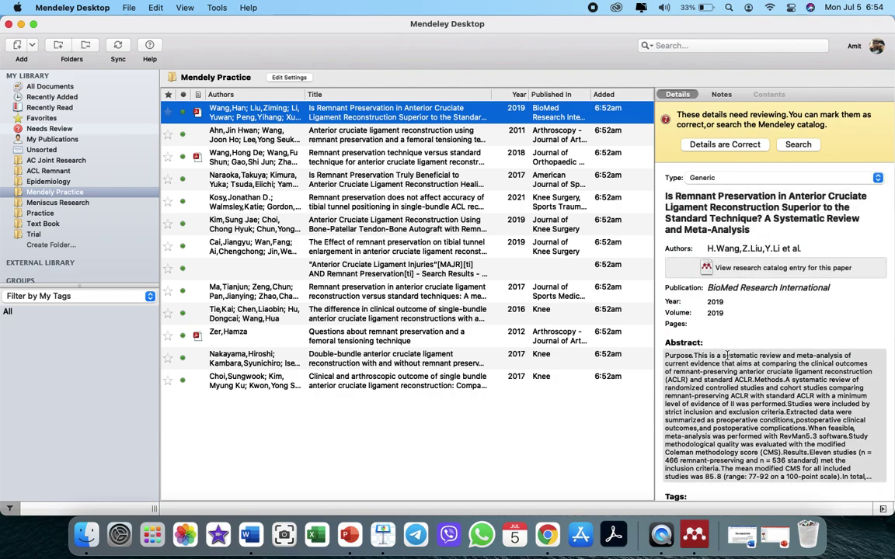
scroll(730, 326, down, 6)
scroll(728, 356, up, 6)
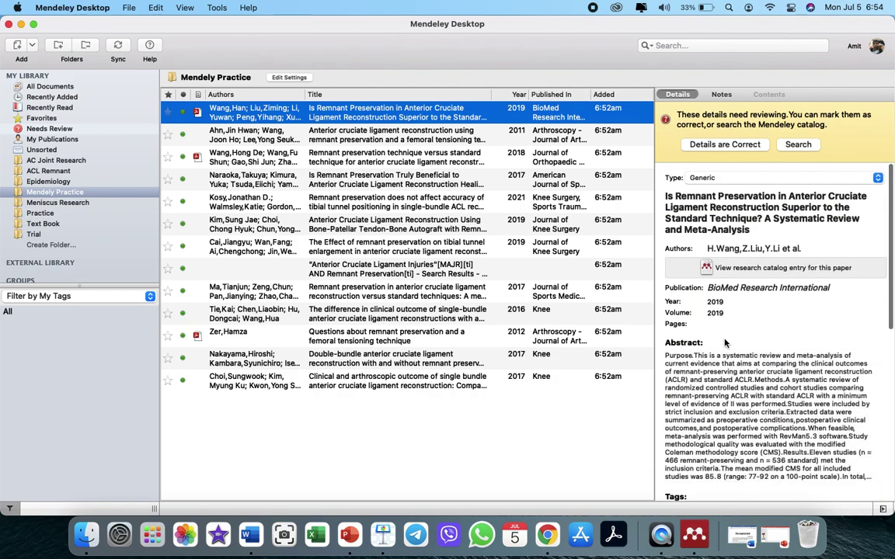
scroll(725, 346, down, 6)
scroll(725, 343, up, 5)
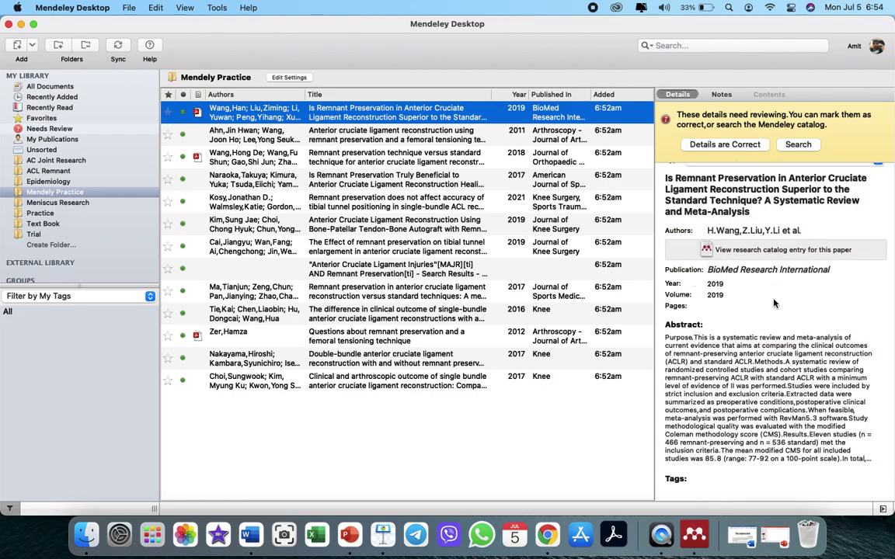
scroll(752, 327, up, 1)
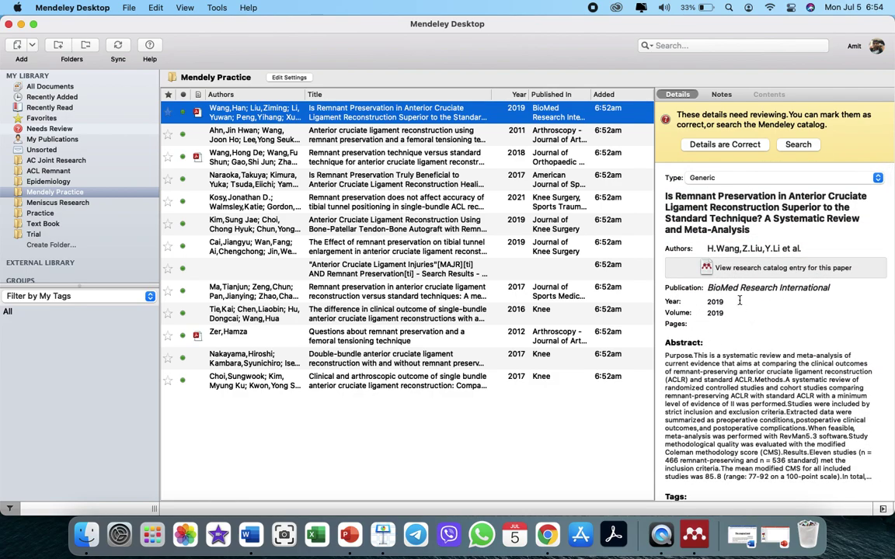
scroll(742, 307, down, 4)
scroll(746, 342, down, 4)
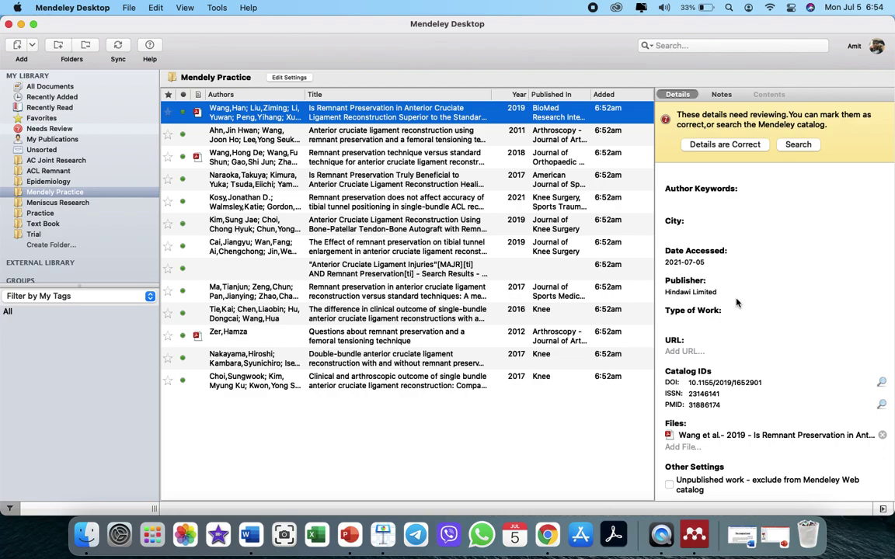
scroll(716, 331, down, 1)
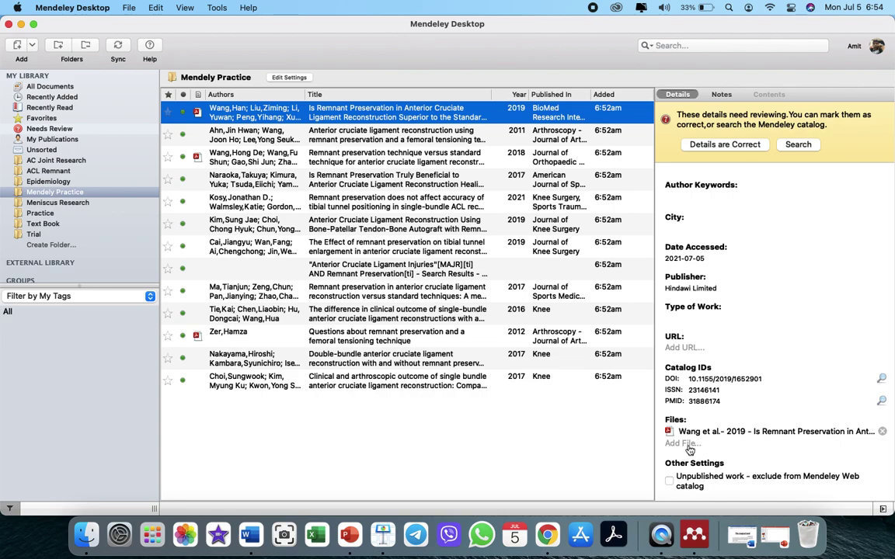
click(715, 148)
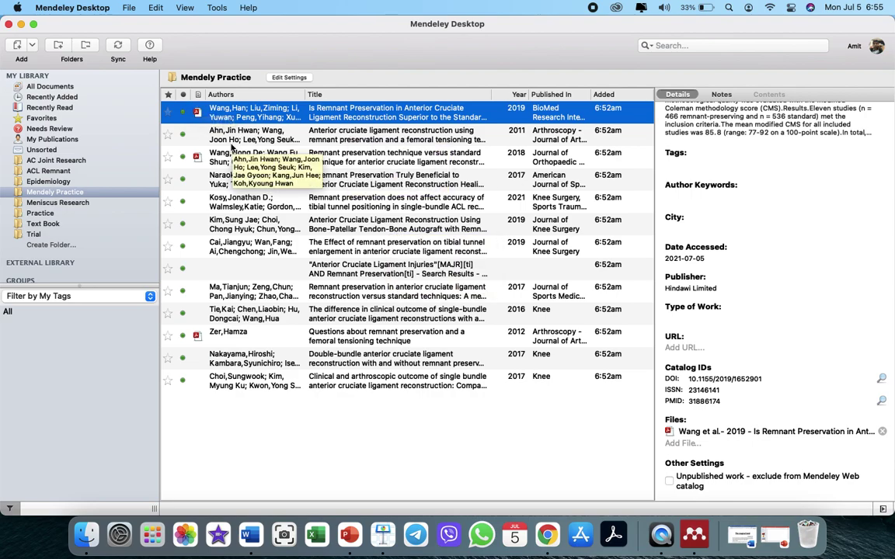
click(213, 129)
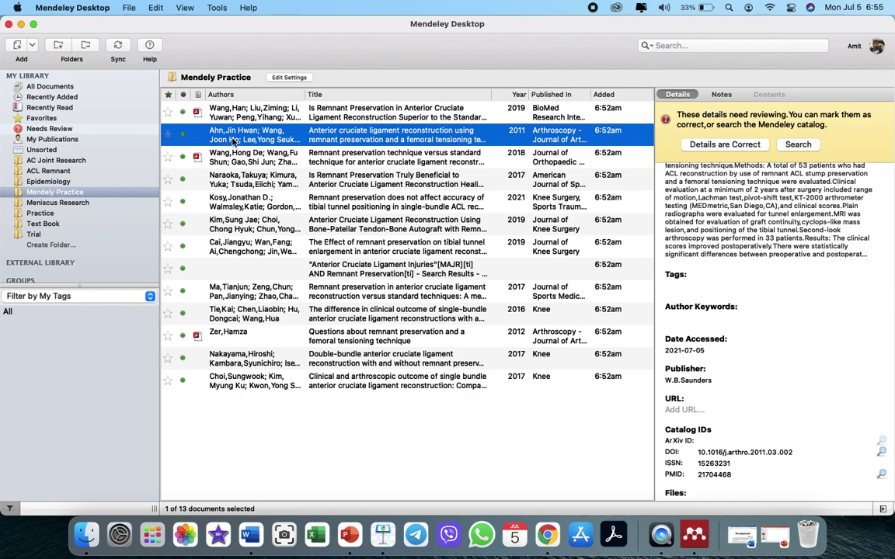
- Mark the 2011 femoral tensioning paper correct and copy its DOI 10.1016/j.arthro.2011.03.002
click(738, 145)
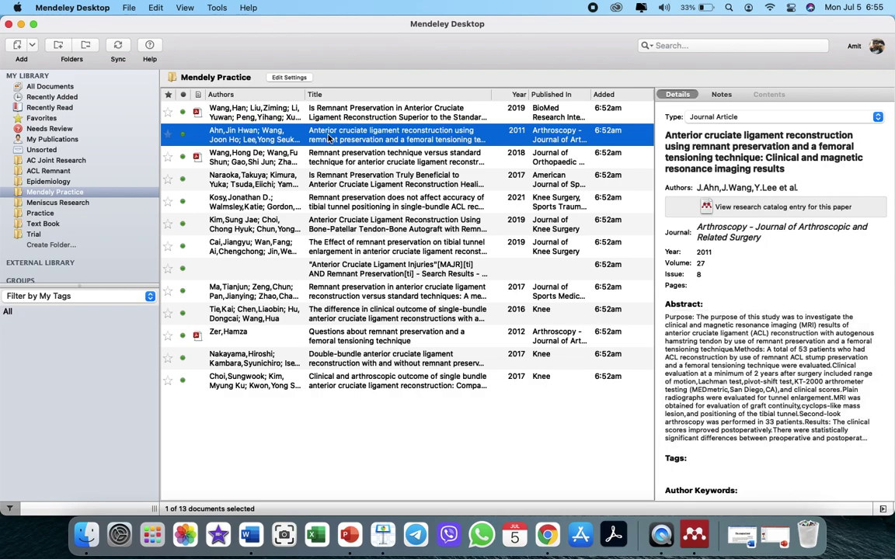
scroll(731, 250, down, 6)
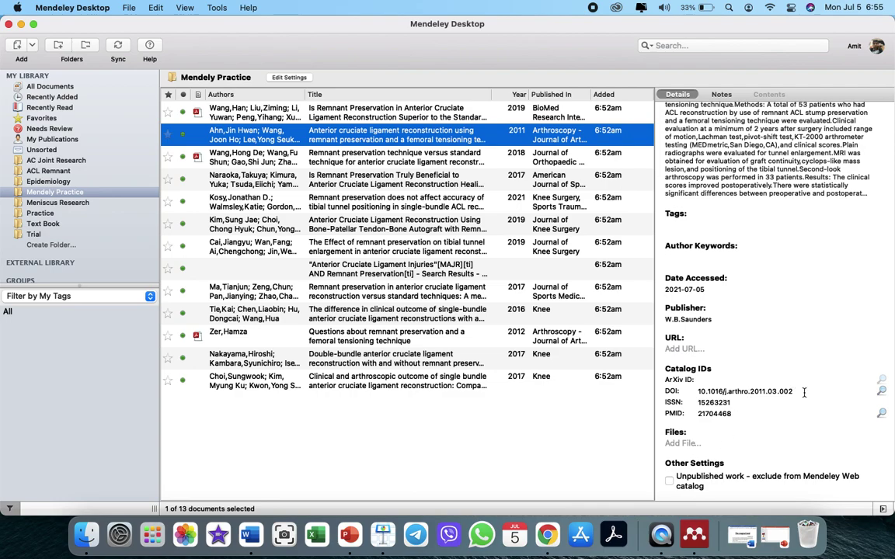
drag(793, 392, 698, 392)
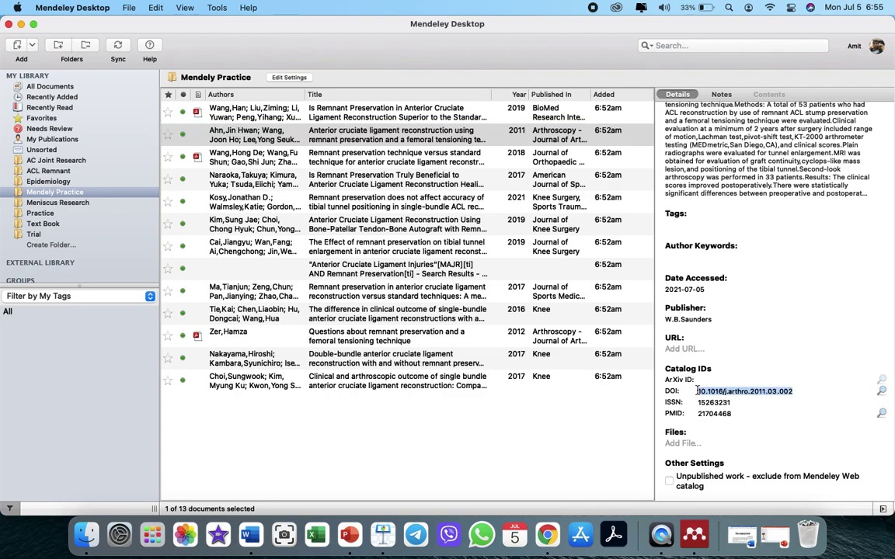
right_click(750, 391)
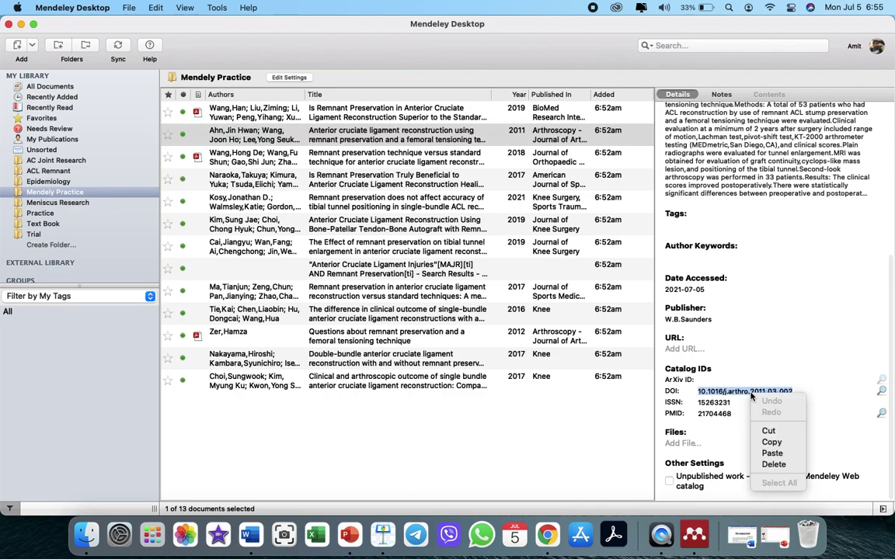
click(772, 442)
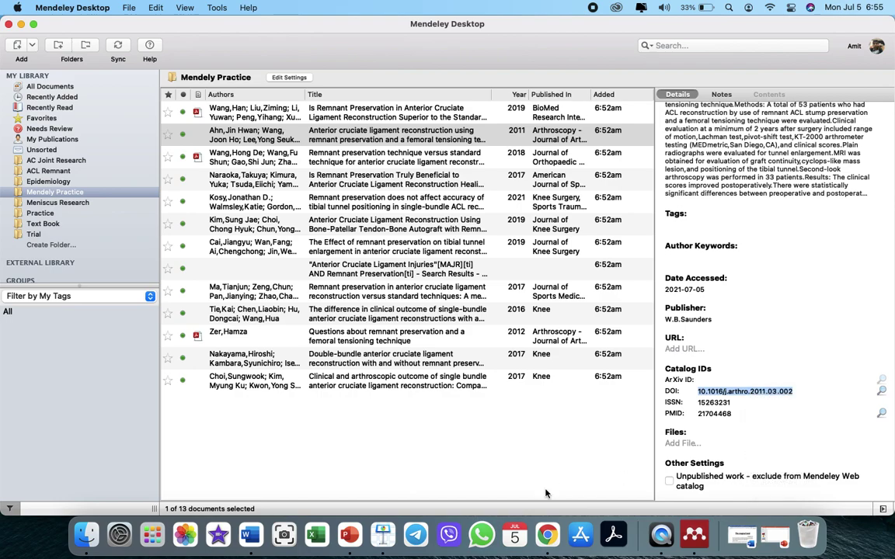
click(547, 536)
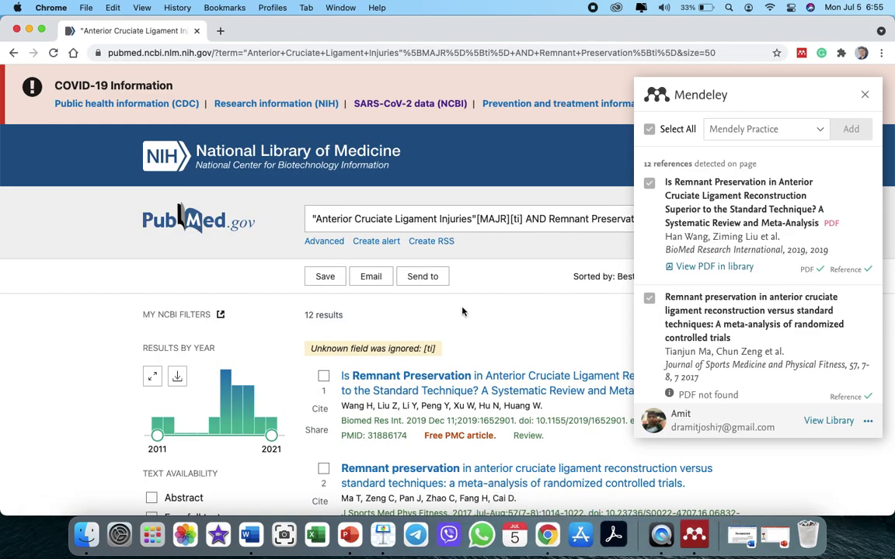
- In a new tab, search for sci-hub.se and open the Sci-Hub home page
click(220, 31)
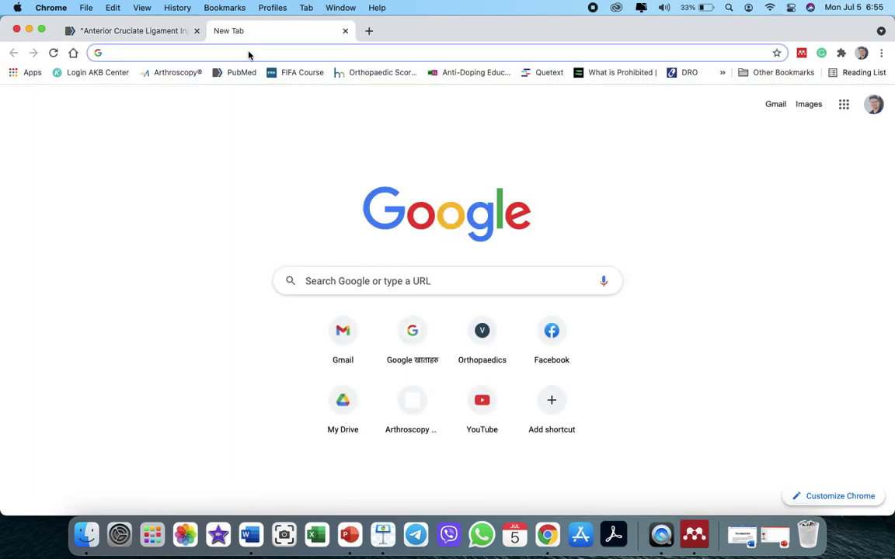
text(Sci)
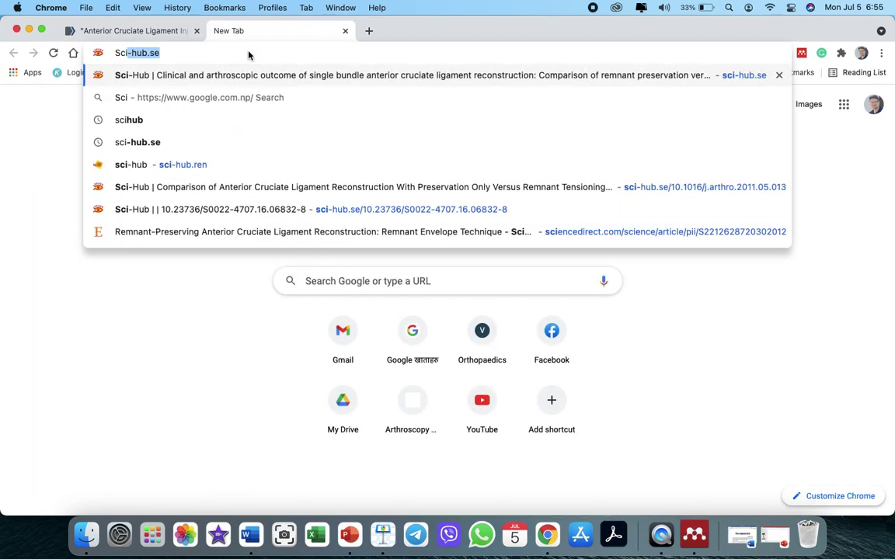
text(-hun)
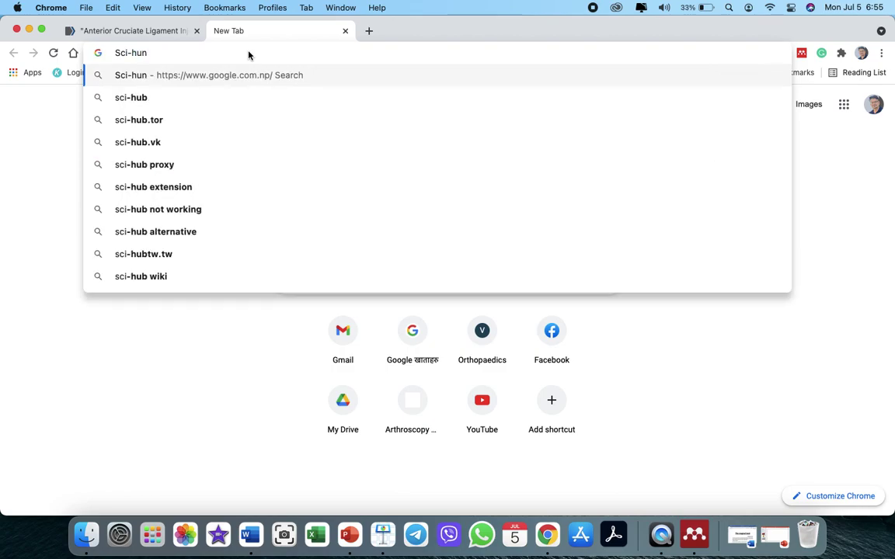
key(BackSpace)
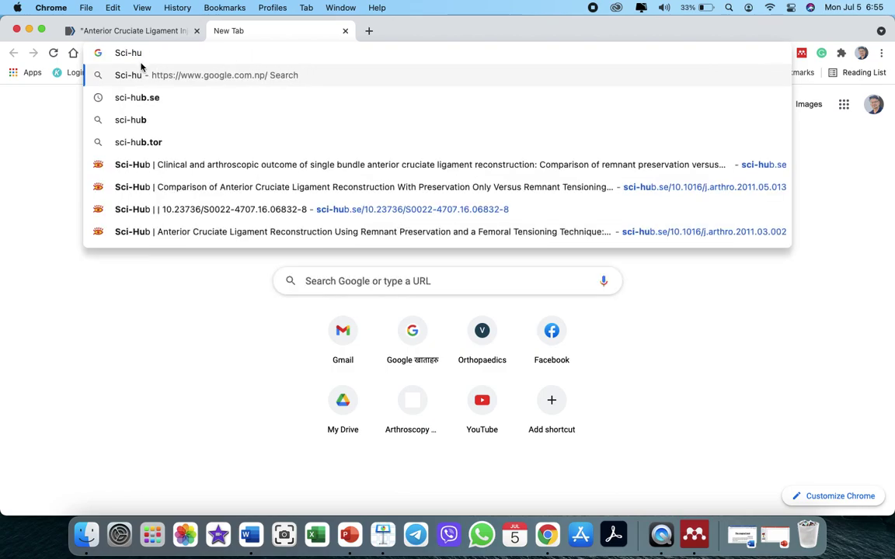
click(133, 97)
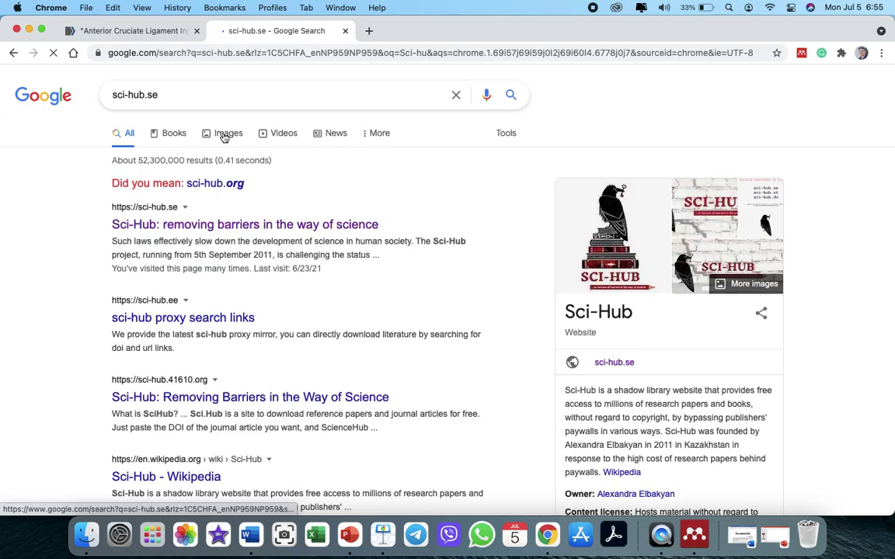
click(164, 230)
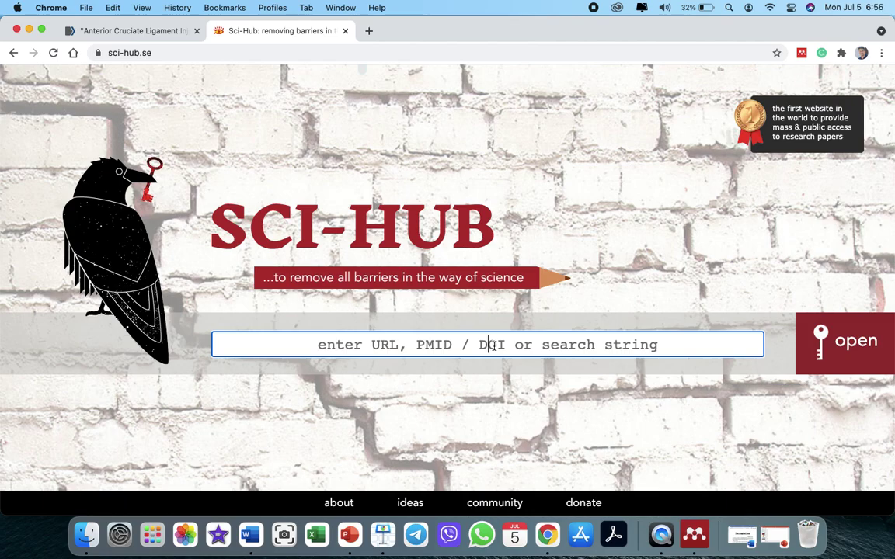
- Retrieve DOI 10.1016/j.arthro.2011.03.002 on Sci-Hub and save ahn2011.pdf to the Desktop
key(super+v)
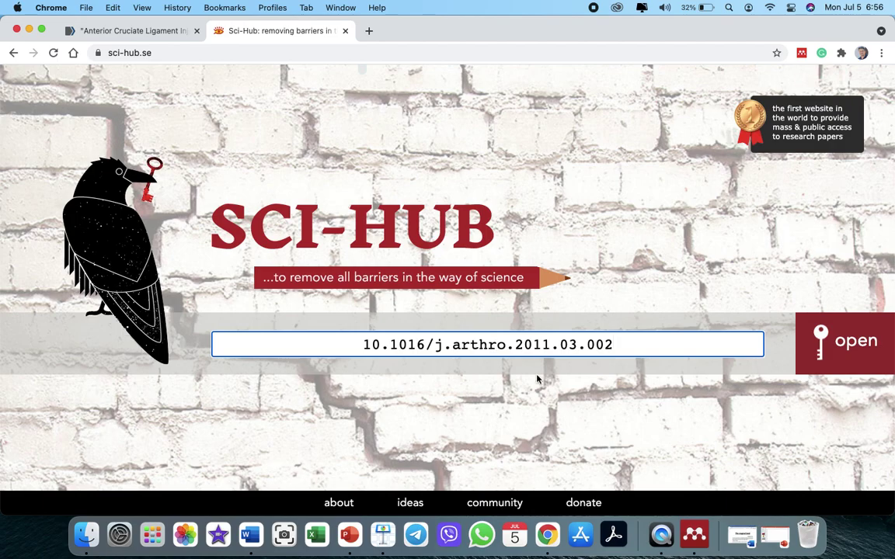
click(851, 354)
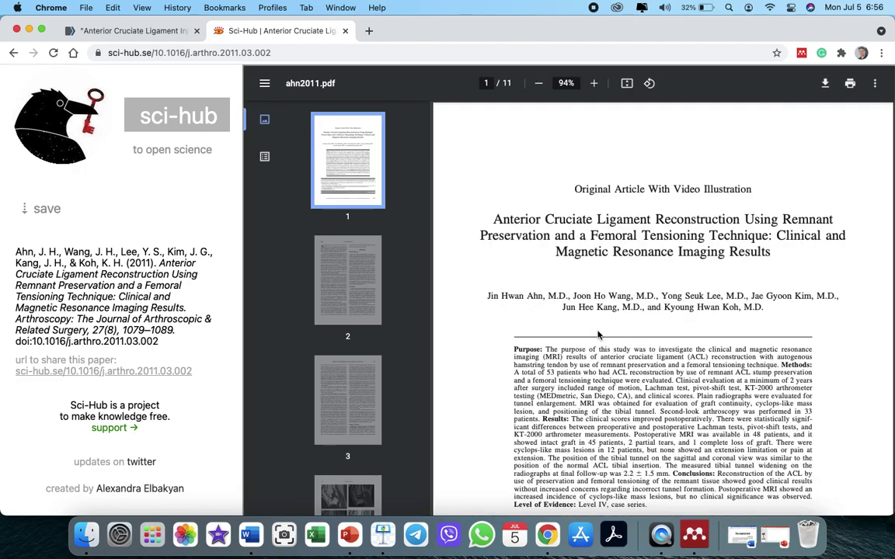
click(826, 83)
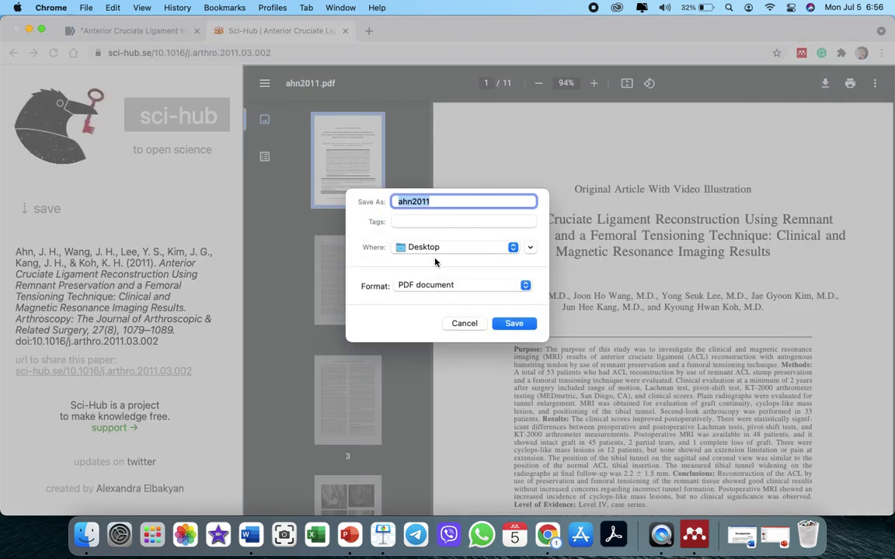
click(514, 324)
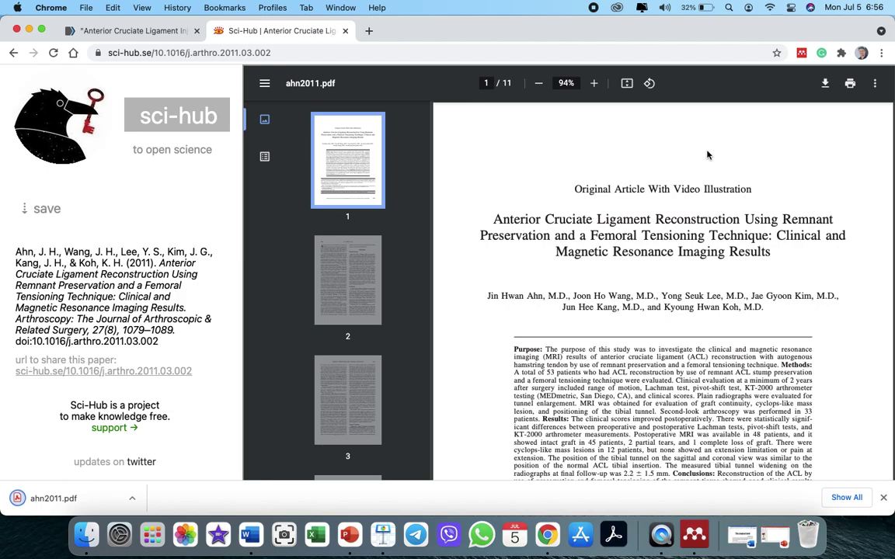
click(801, 54)
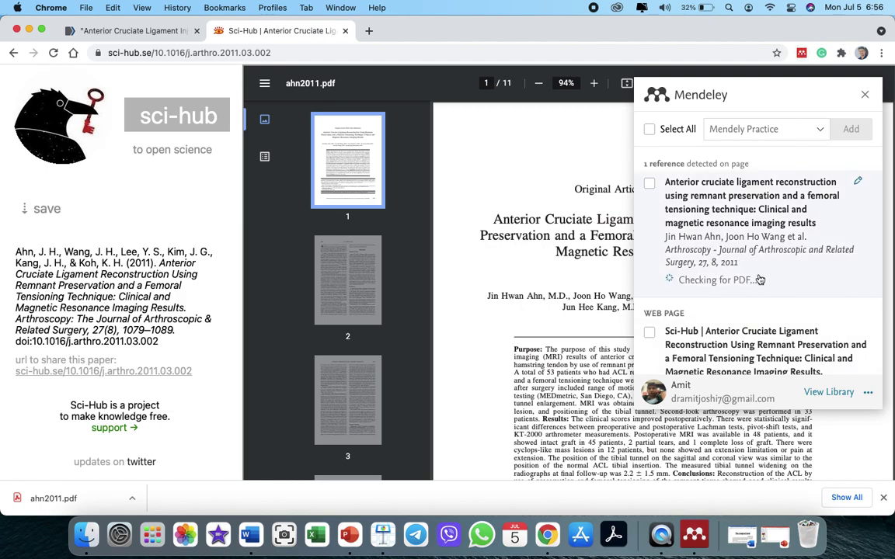
scroll(760, 281, down, 2)
scroll(760, 278, up, 2)
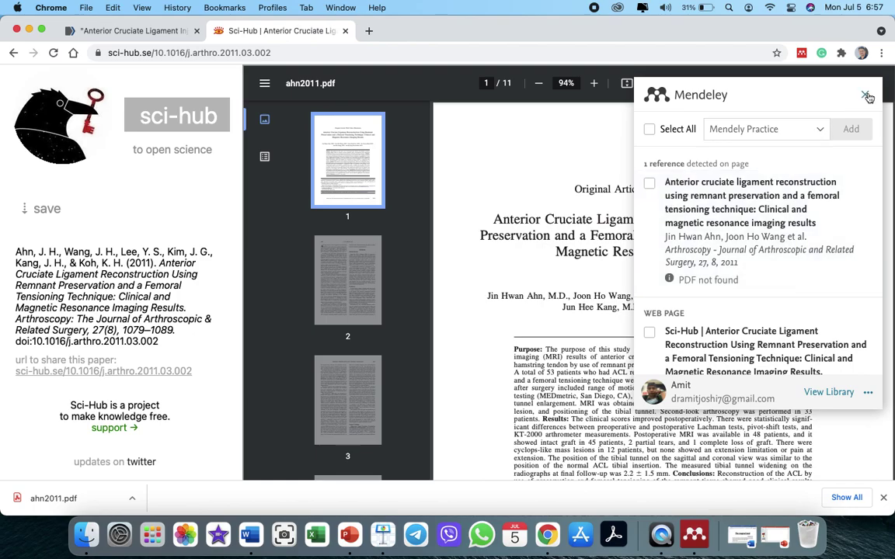
key(Escape)
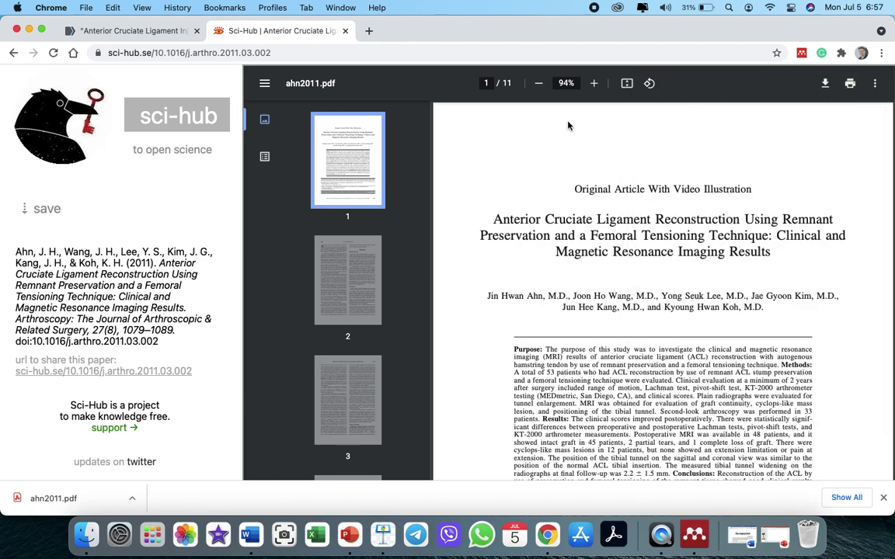
- Minimize Chrome and Mendeley, select ahn2011.pdf on the Desktop, then restore Mendeley Desktop
click(29, 29)
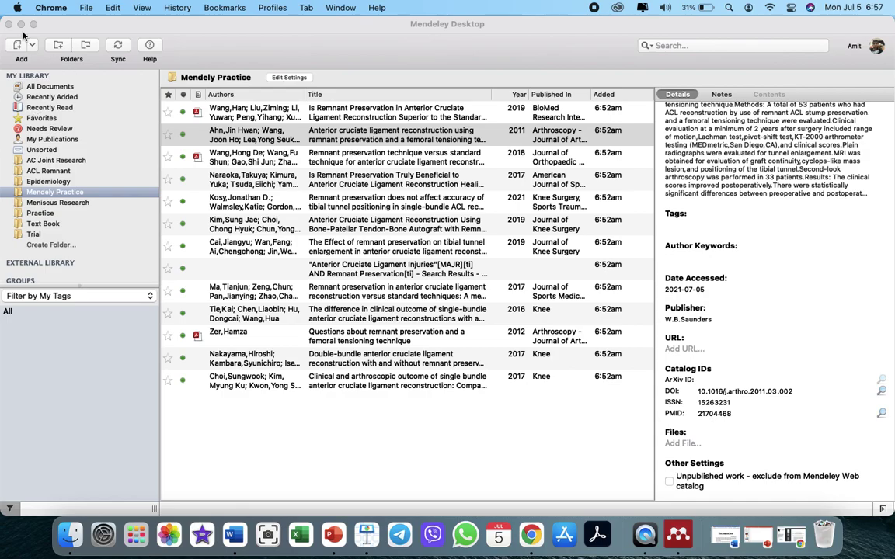
click(21, 24)
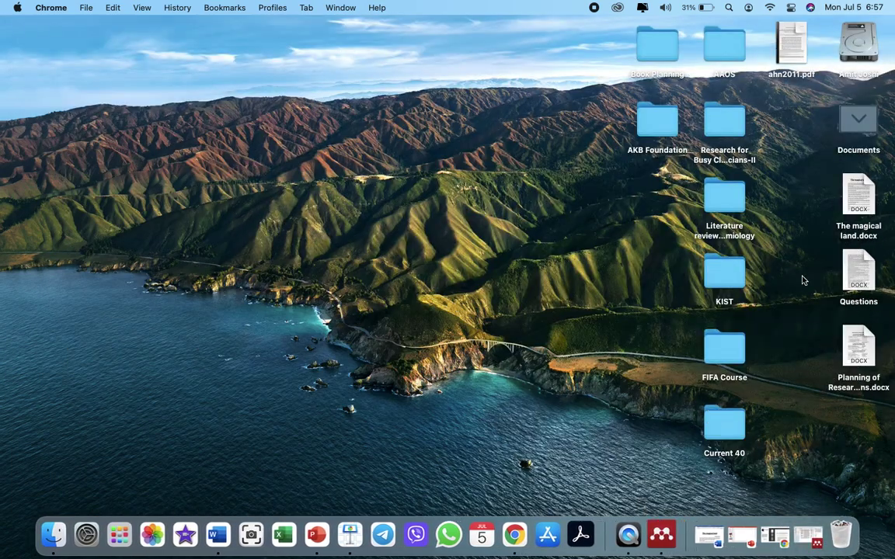
click(796, 40)
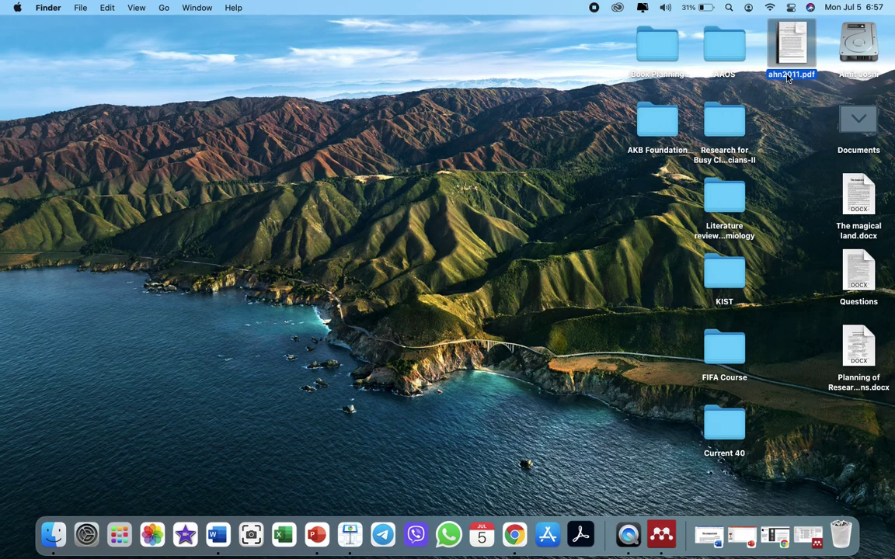
mouse_move(792, 49)
click(811, 535)
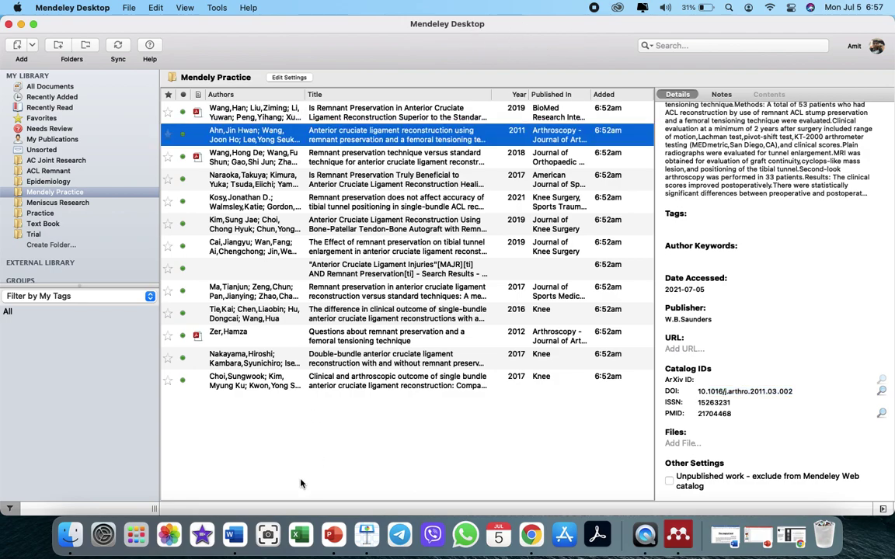
- Import ahn2011.pdf from the Desktop into Mendely Practice with Add Files
click(270, 431)
click(250, 200)
click(258, 420)
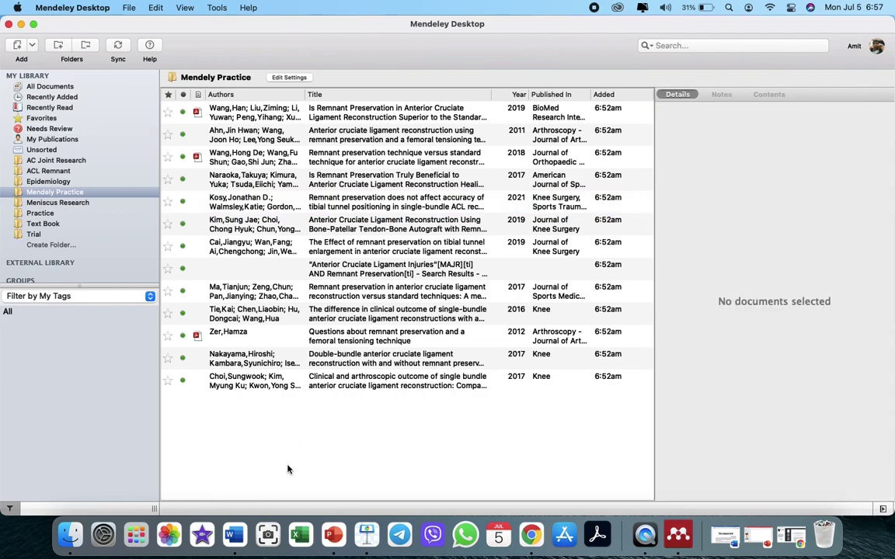
click(32, 46)
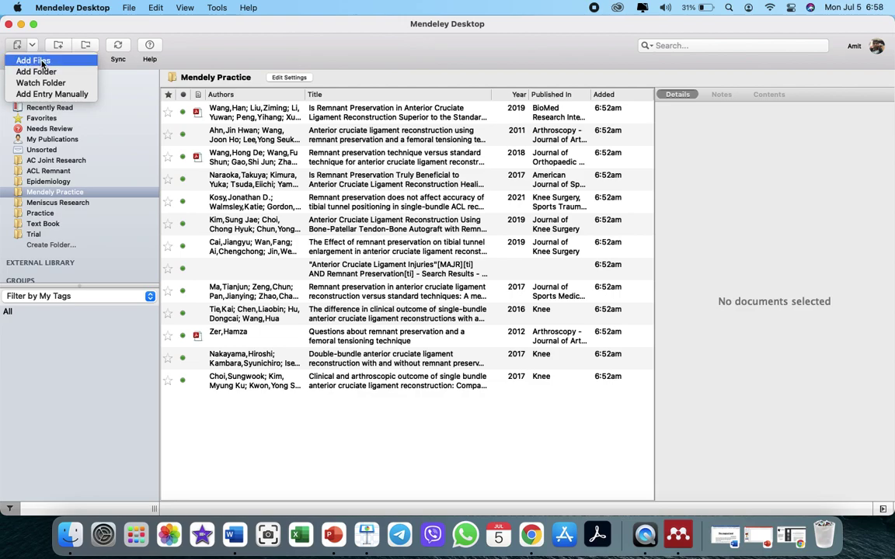
click(43, 66)
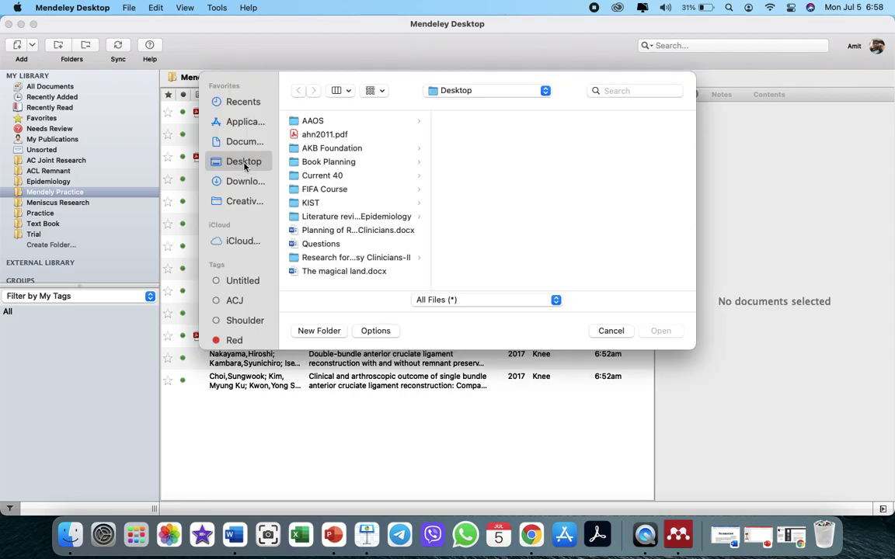
click(324, 136)
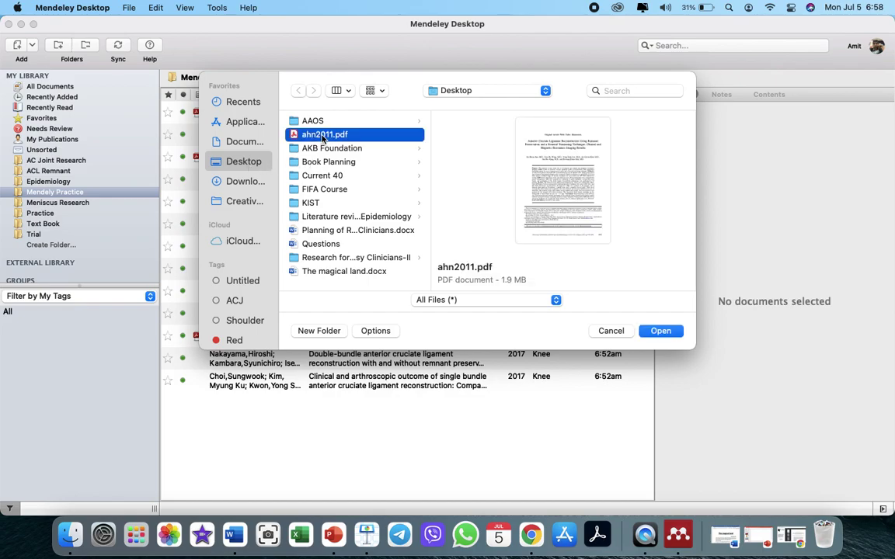
click(660, 332)
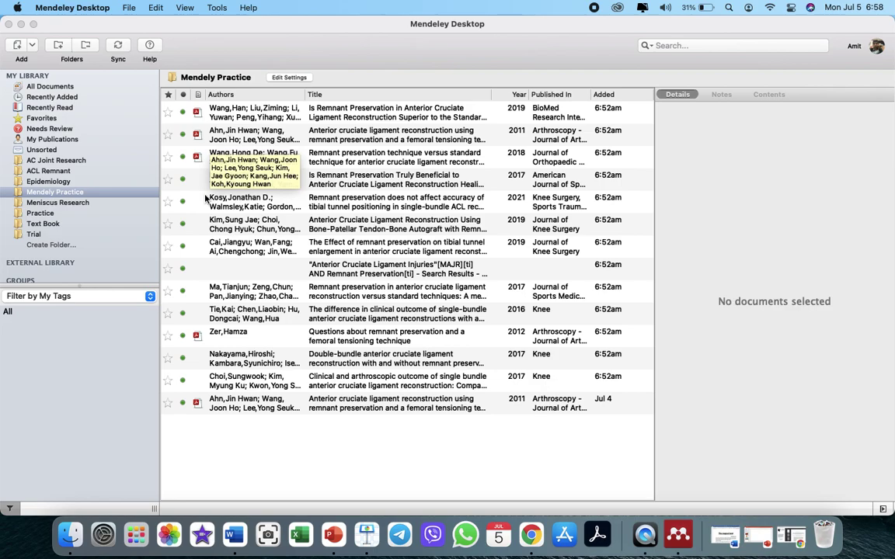
click(233, 141)
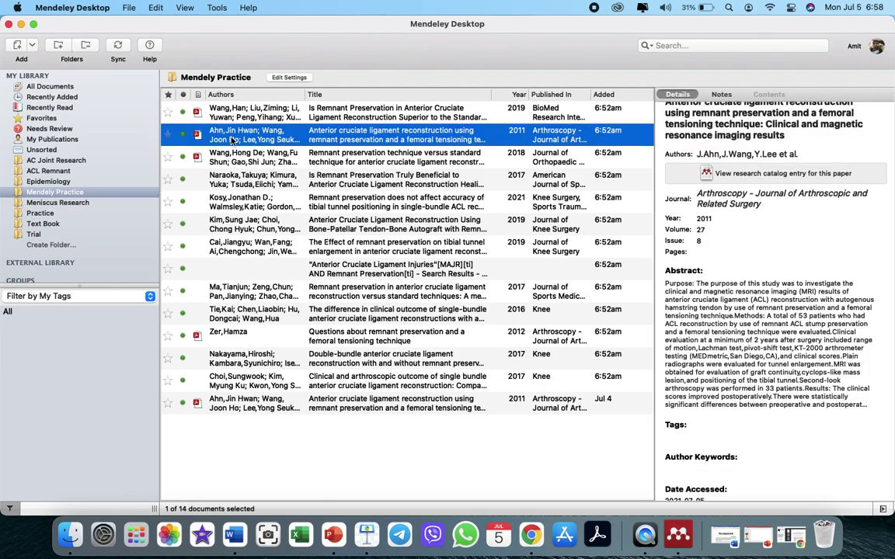
click(275, 408)
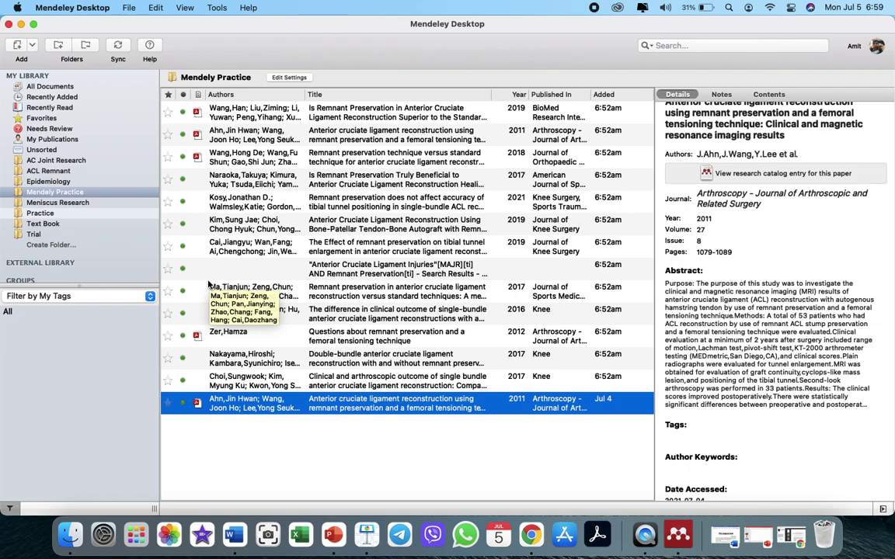
- Run Tools > Check for Duplicates and confirm merging the two Ahn 2011 entries
click(217, 8)
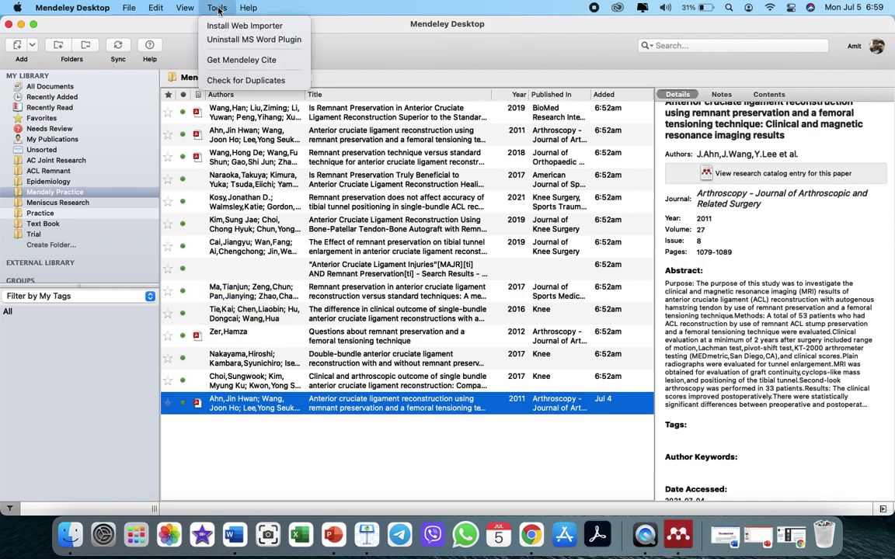
click(247, 83)
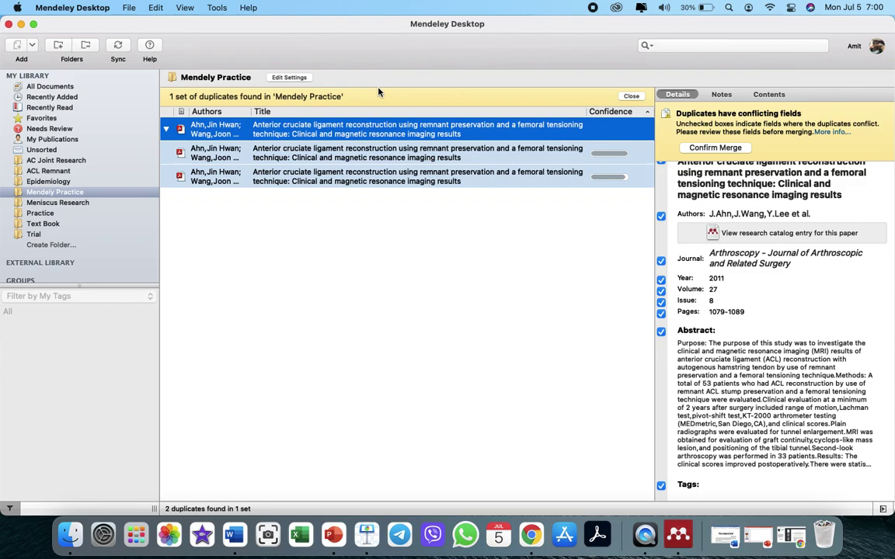
click(217, 7)
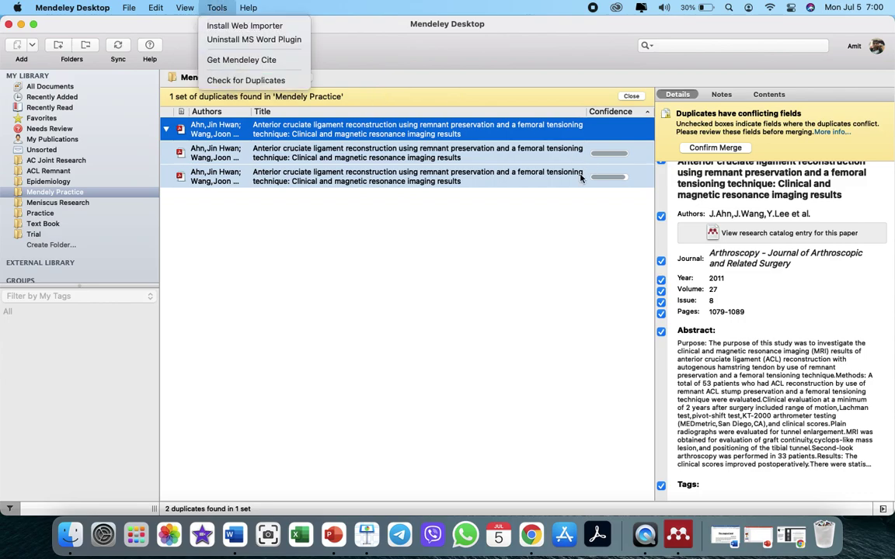
click(728, 151)
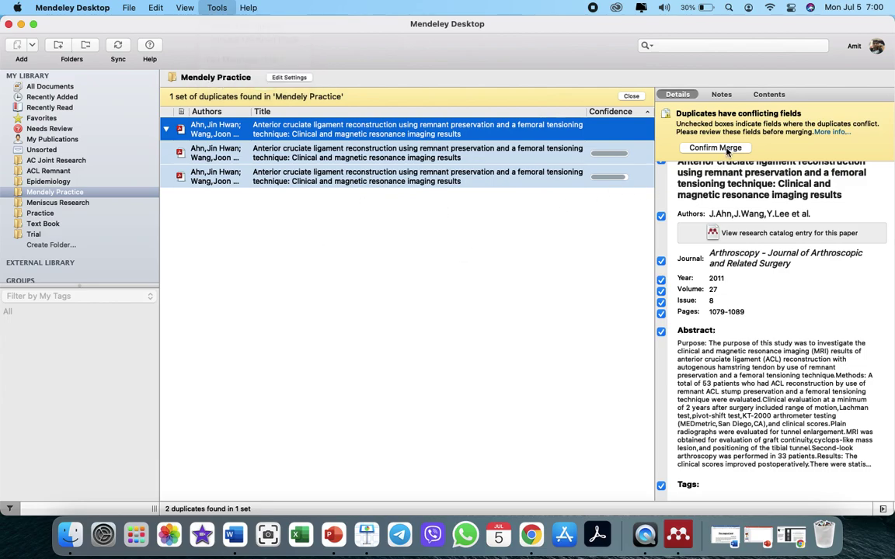
click(712, 149)
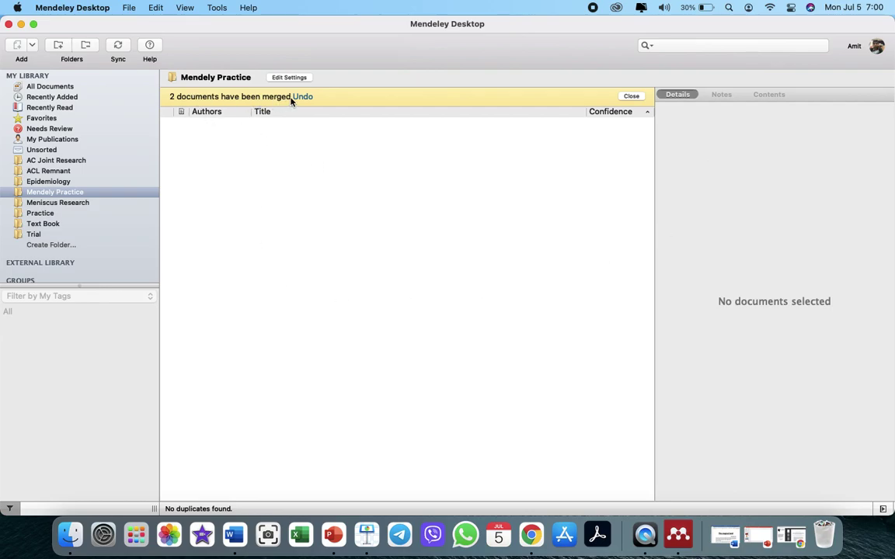
- Close the merge banner, sync the library, and open the 2019 meta-analysis PDF
click(629, 96)
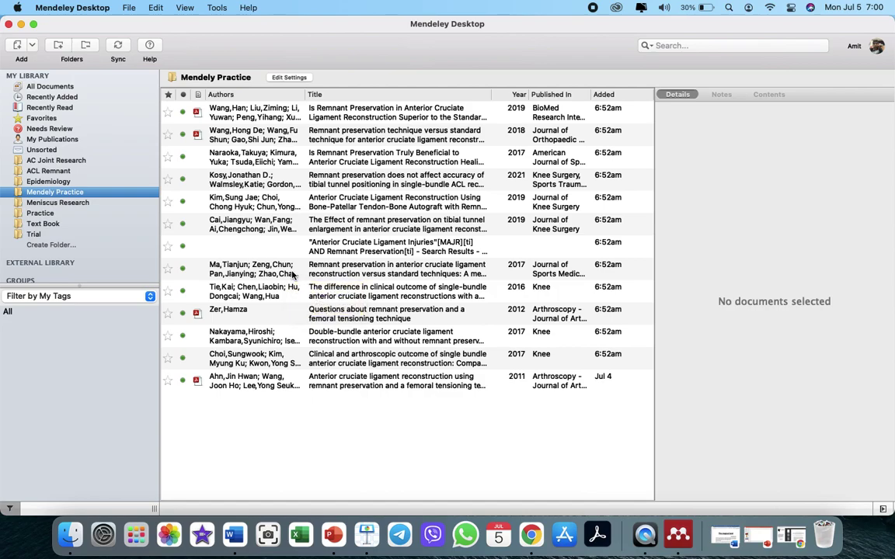
click(117, 47)
click(199, 115)
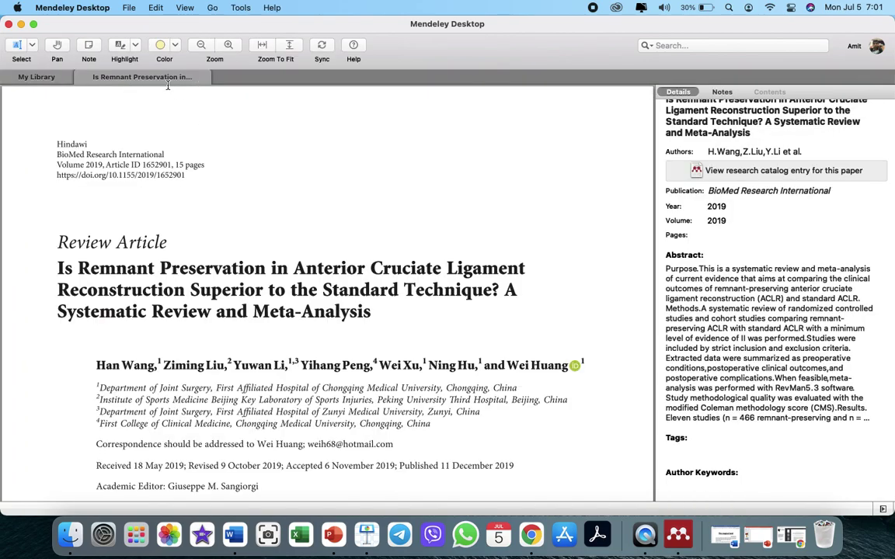
- Reopen the 2019 remnant preservation review PDF from the library list
click(80, 78)
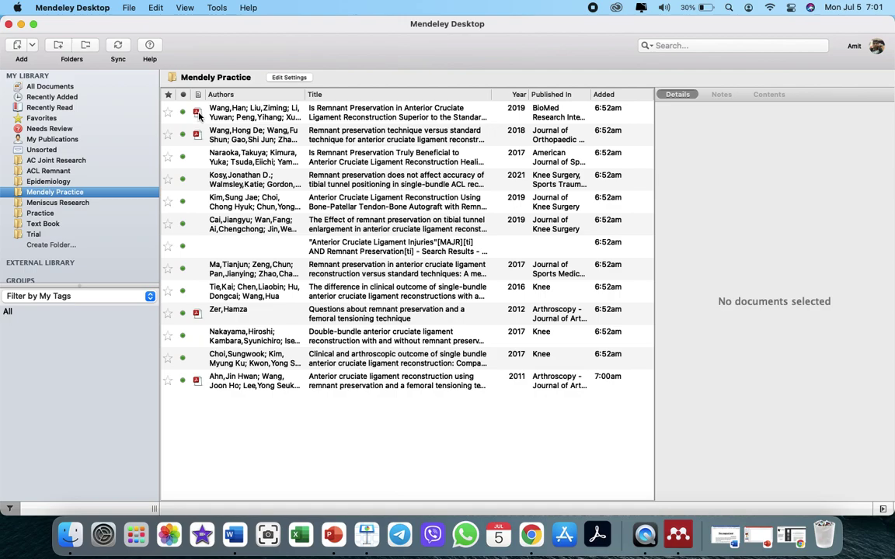
click(199, 115)
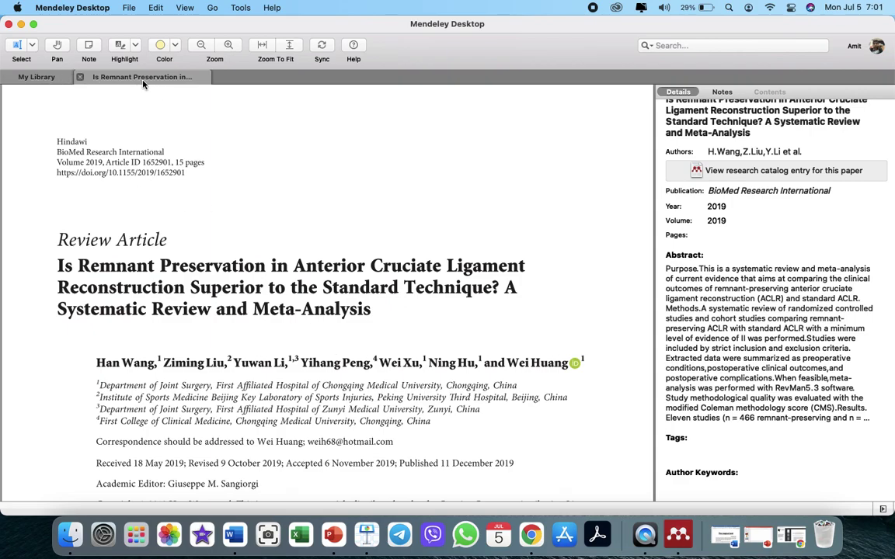
click(40, 77)
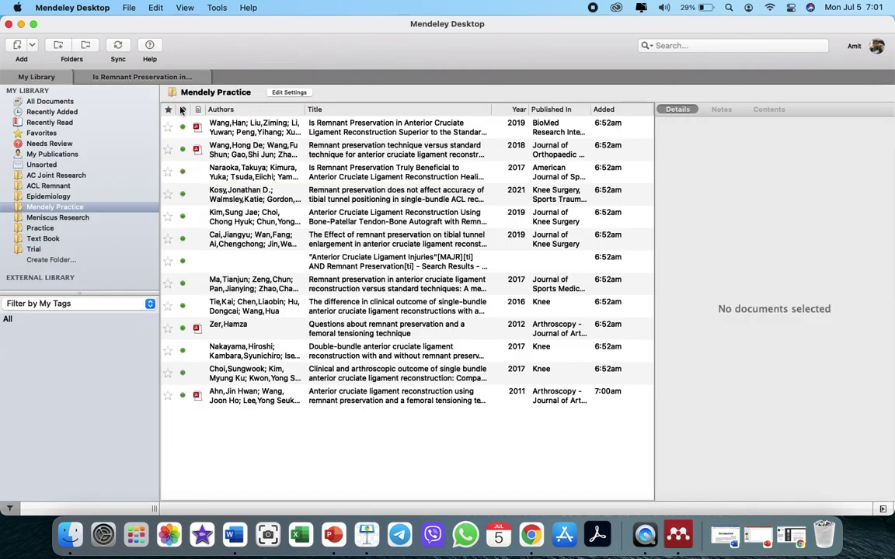
click(150, 76)
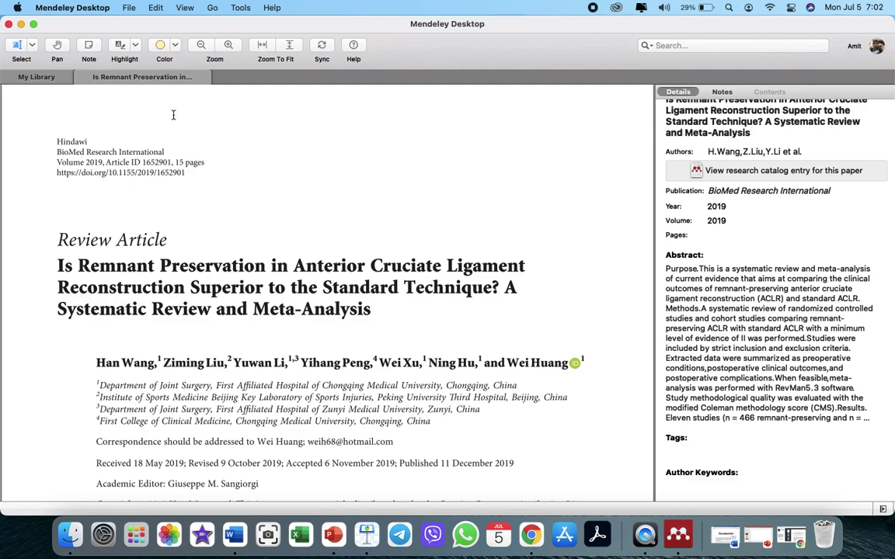
- Open the 2011 femoral tensioning Arthroscopy article's PDF, then return to the review tab
click(48, 77)
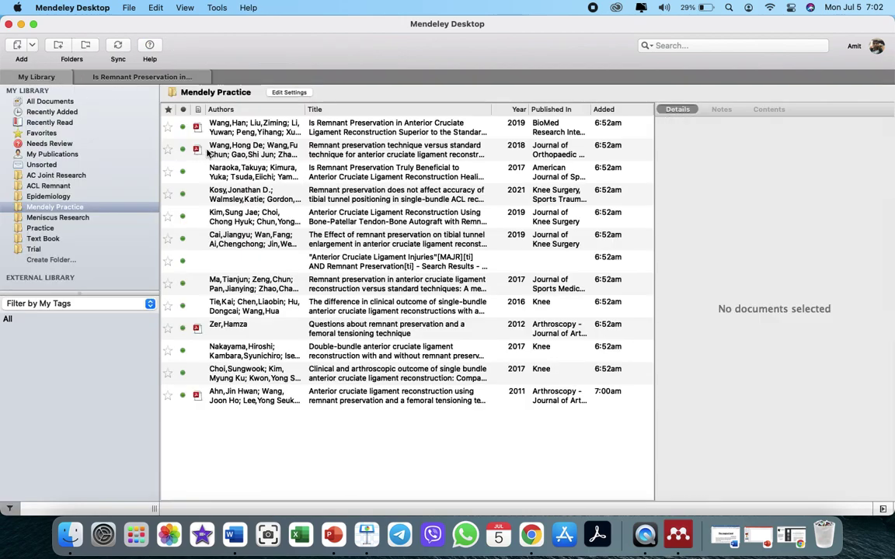
click(211, 399)
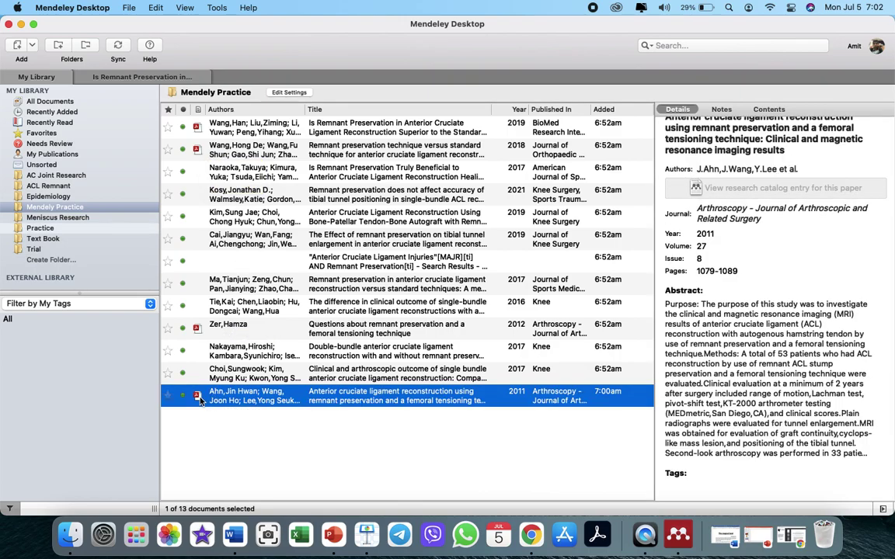
double_click(203, 397)
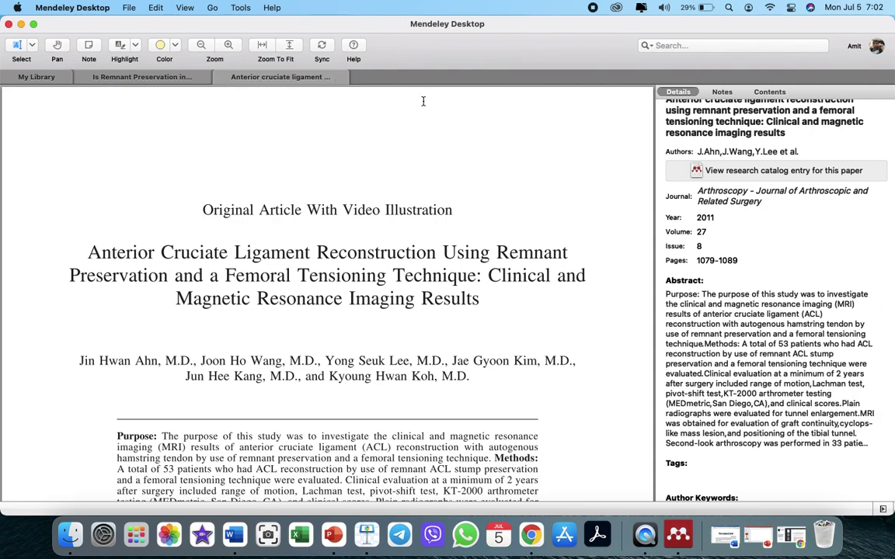
click(136, 78)
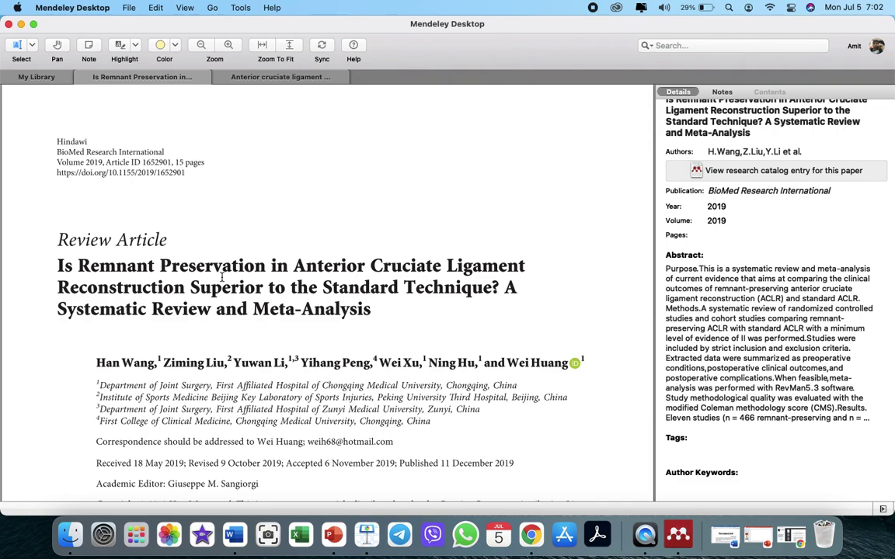
scroll(222, 277, down, 3)
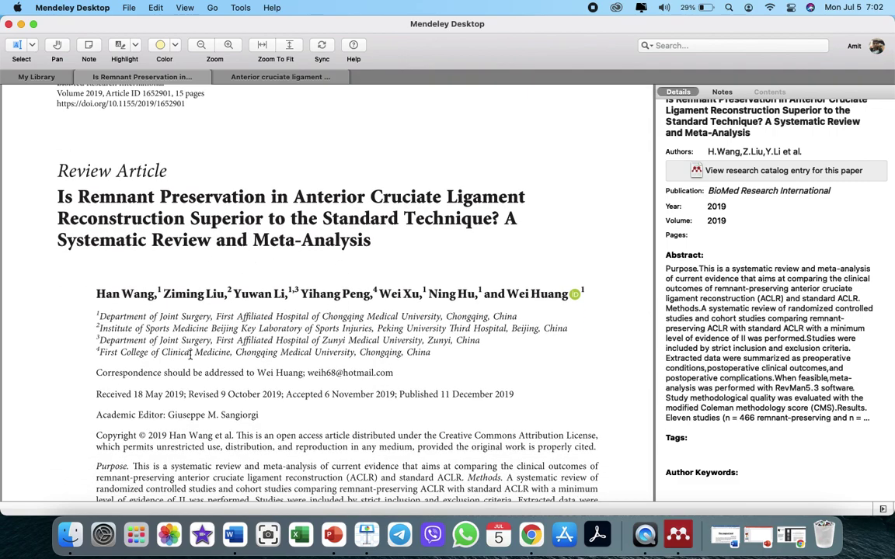
scroll(264, 265, down, 9)
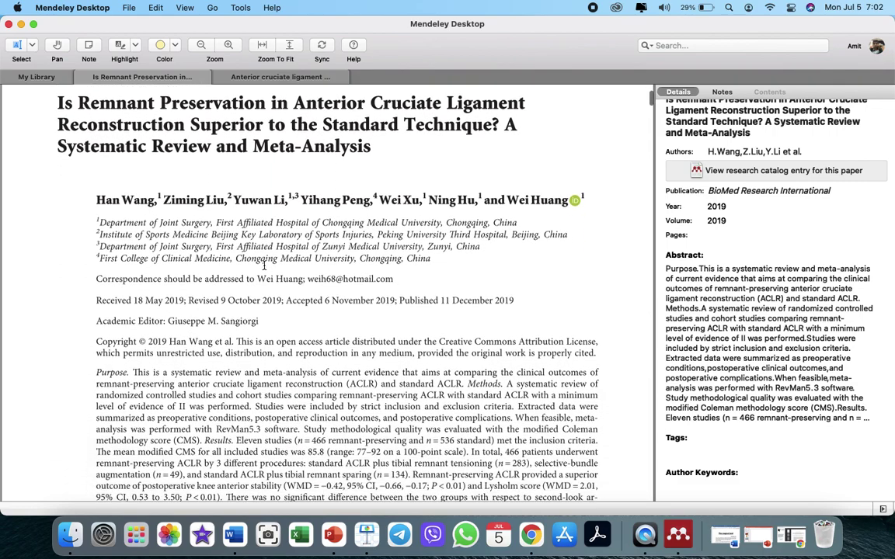
scroll(264, 265, down, 14)
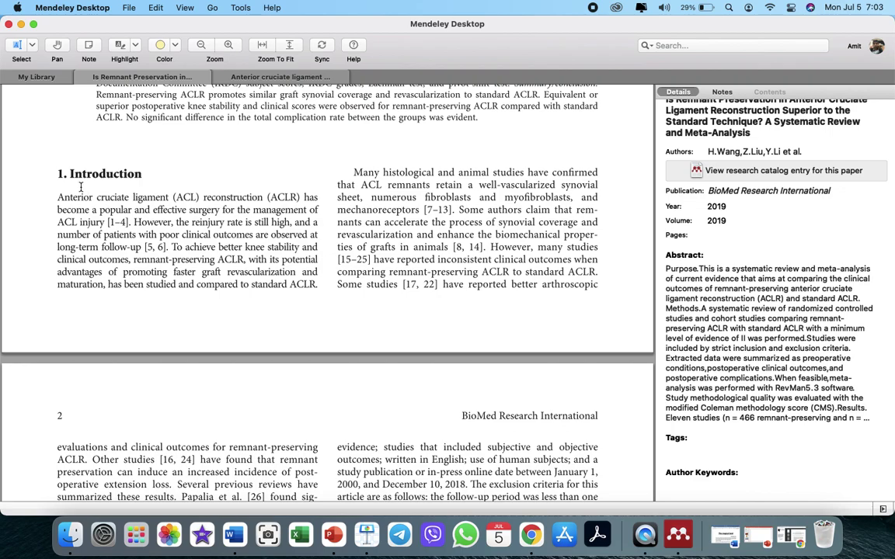
mouse_move(51, 178)
mouse_down()
mouse_move(65, 196)
mouse_move(124, 194)
mouse_up()
click(123, 222)
scroll(78, 178, up, 20)
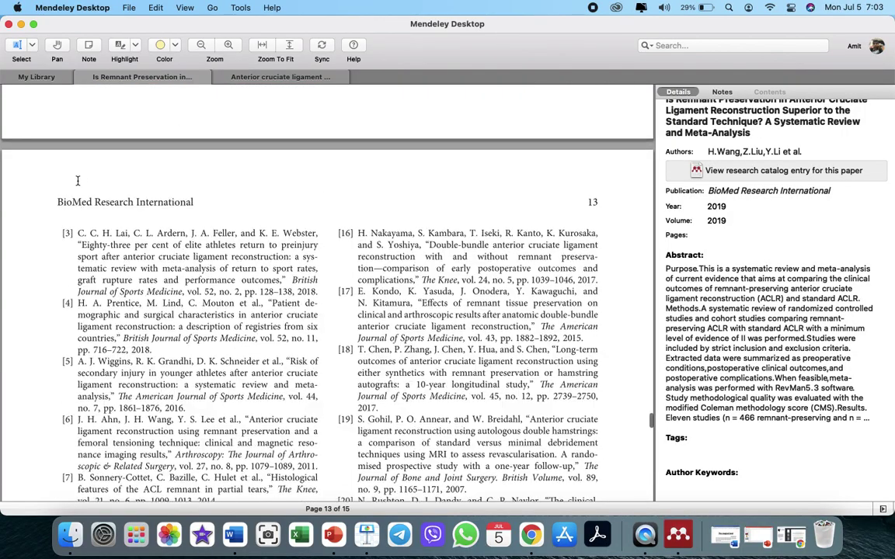
scroll(78, 180, up, 20)
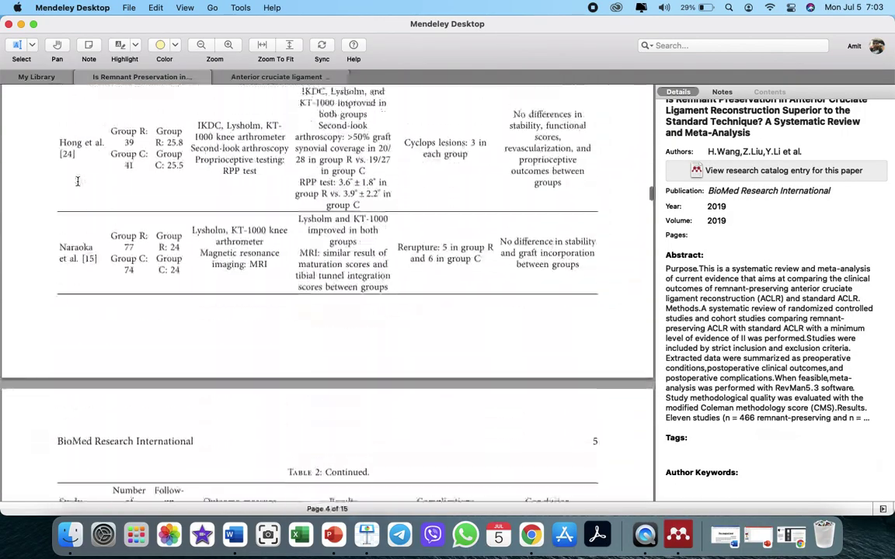
scroll(78, 182, down, 5)
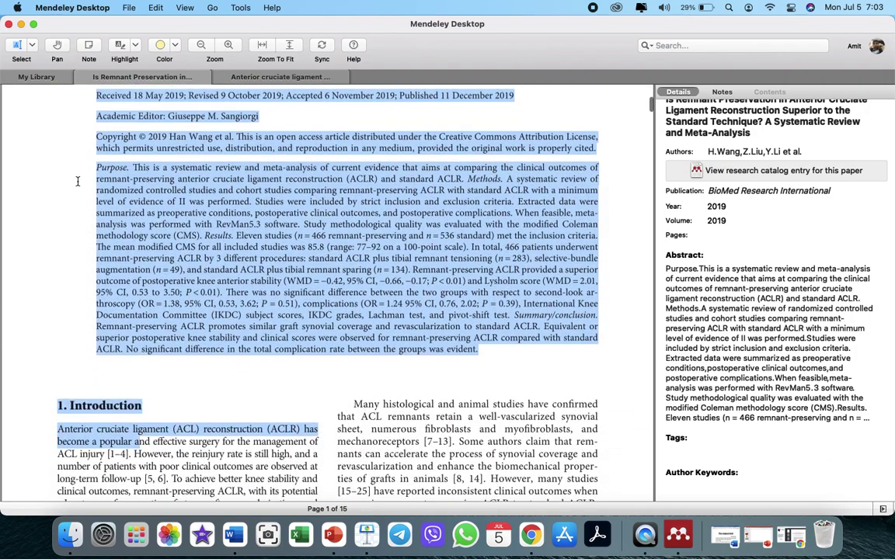
- Highlight the Introduction heading and first sentence in yellow
click(61, 268)
mouse_move(60, 268)
mouse_down()
mouse_move(62, 289)
mouse_move(128, 294)
mouse_move(130, 311)
mouse_move(139, 310)
mouse_up()
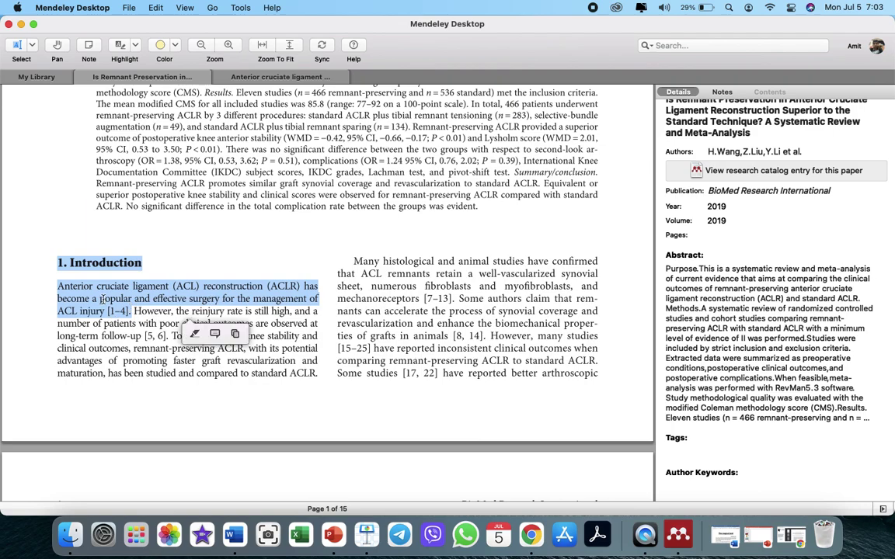
click(234, 334)
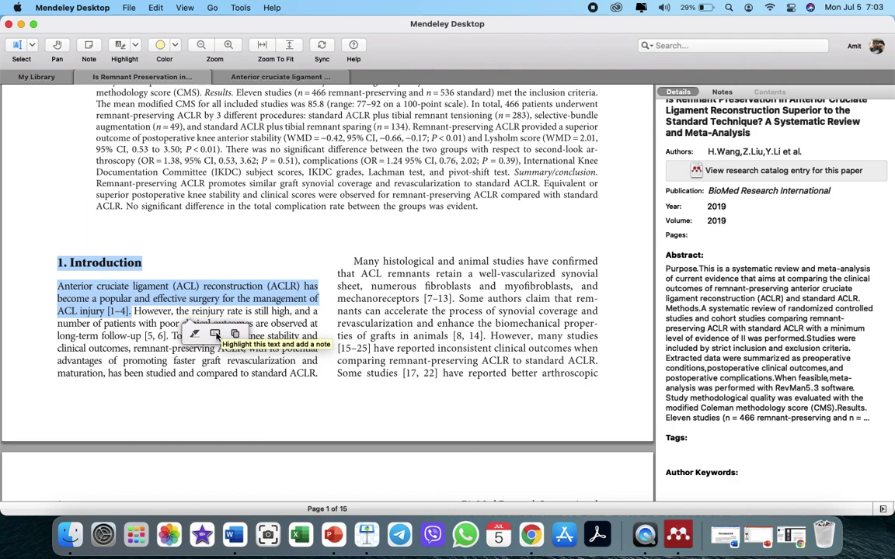
click(215, 335)
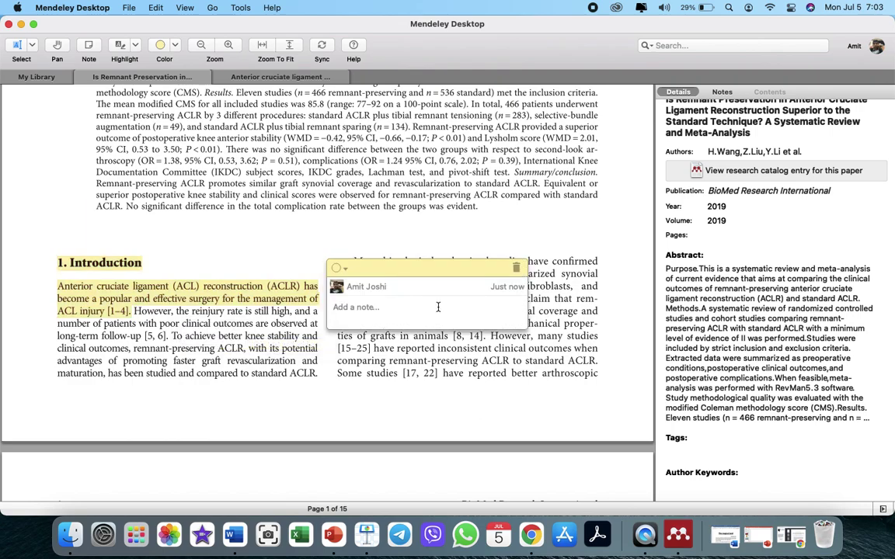
click(205, 301)
- Start a note on the highlight and undo the mistakenly pasted DOI
right_click(205, 299)
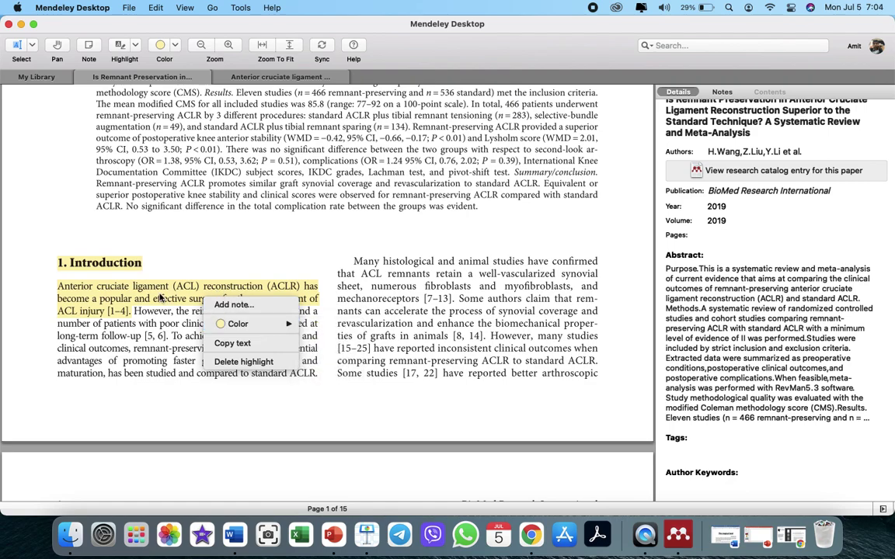
click(219, 304)
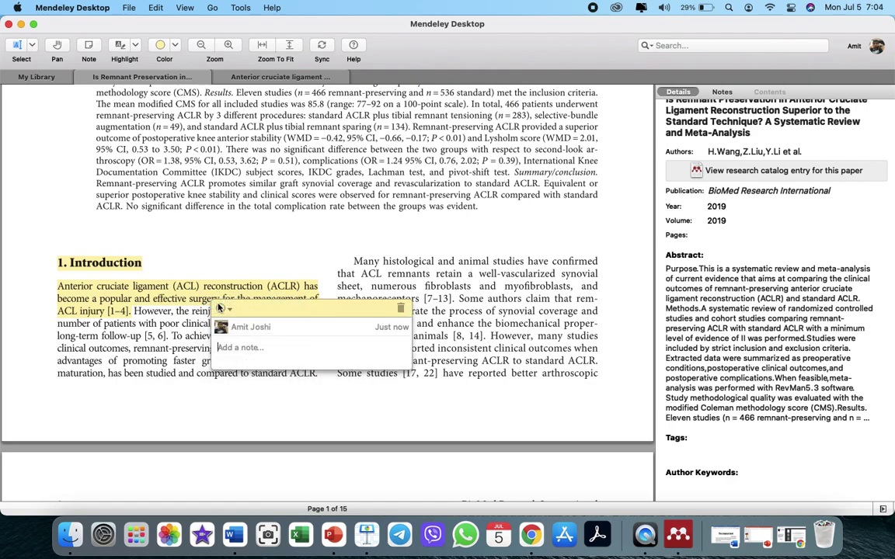
right_click(236, 350)
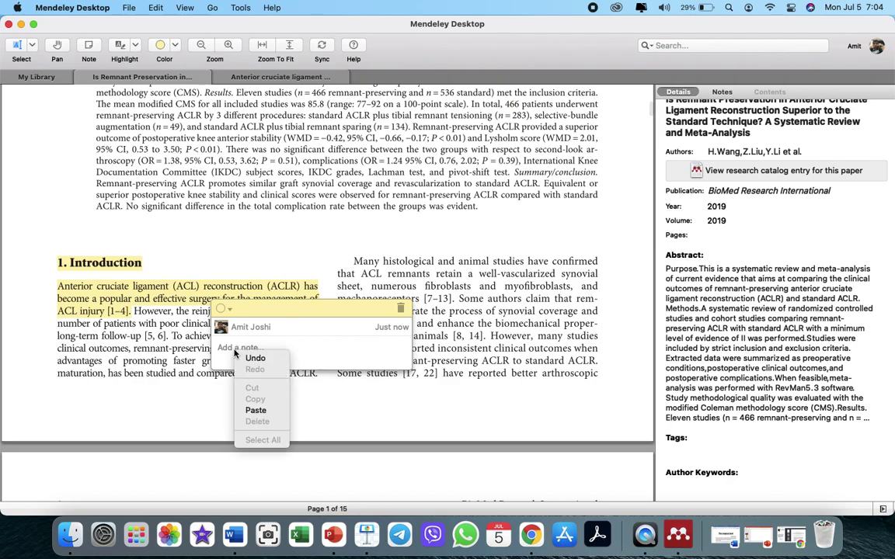
click(258, 415)
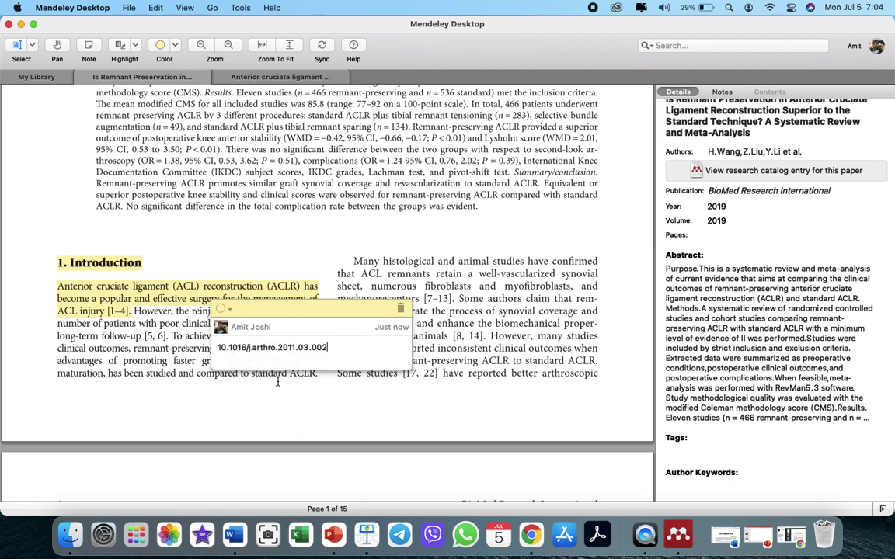
key(super+z)
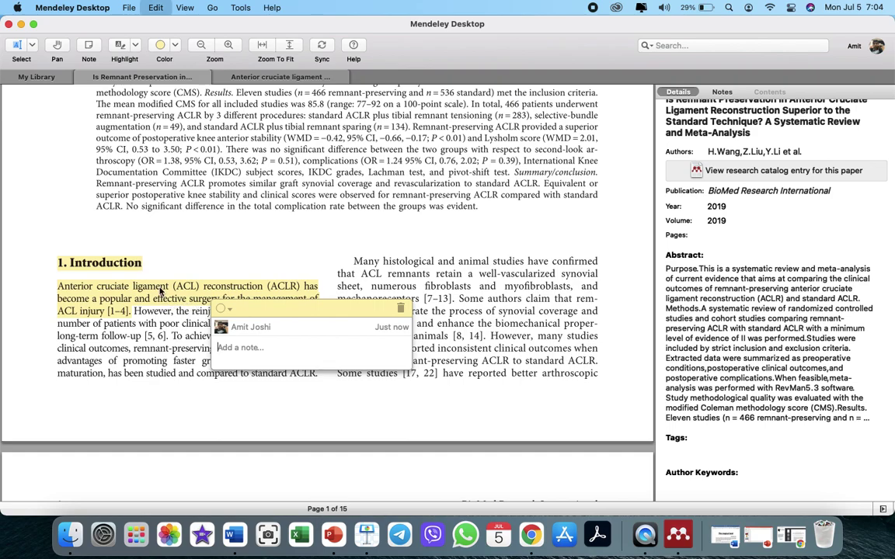
click(401, 310)
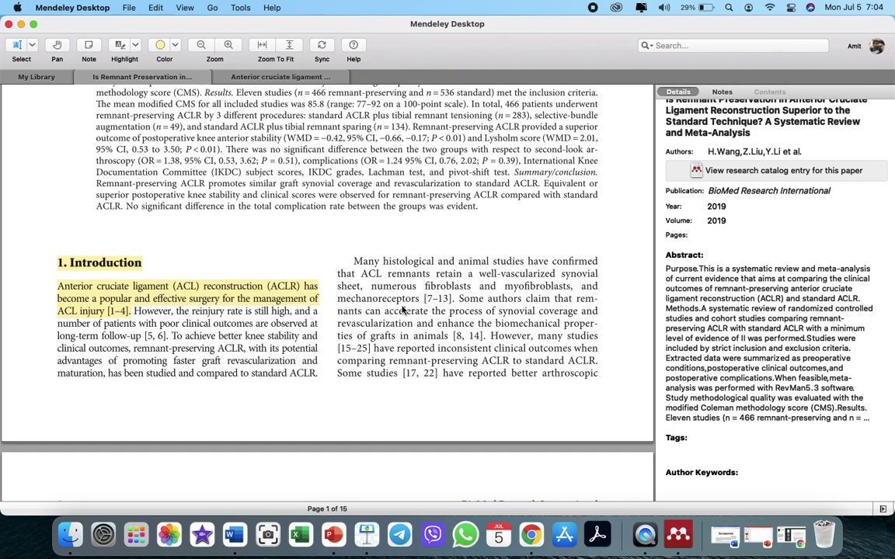
- Copy the highlighted Introduction text and paste it into a new note on the highlight
right_click(211, 307)
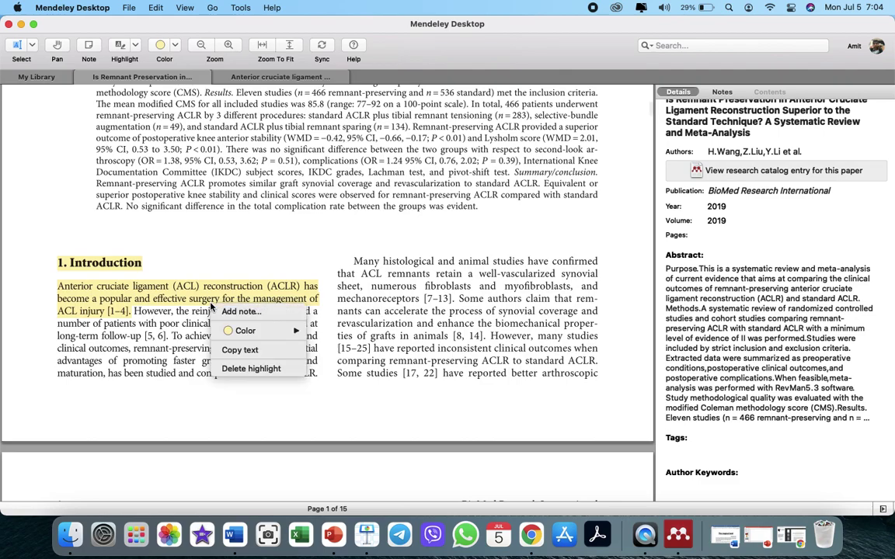
click(238, 351)
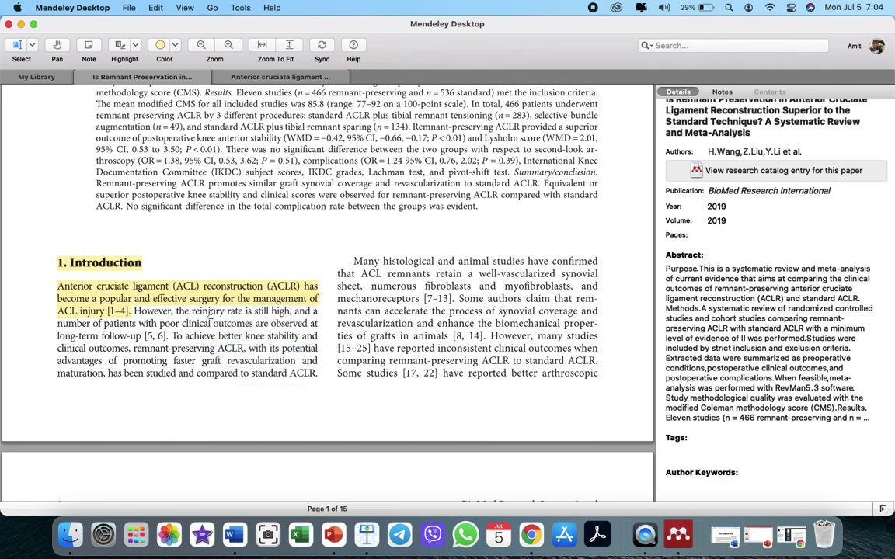
right_click(215, 296)
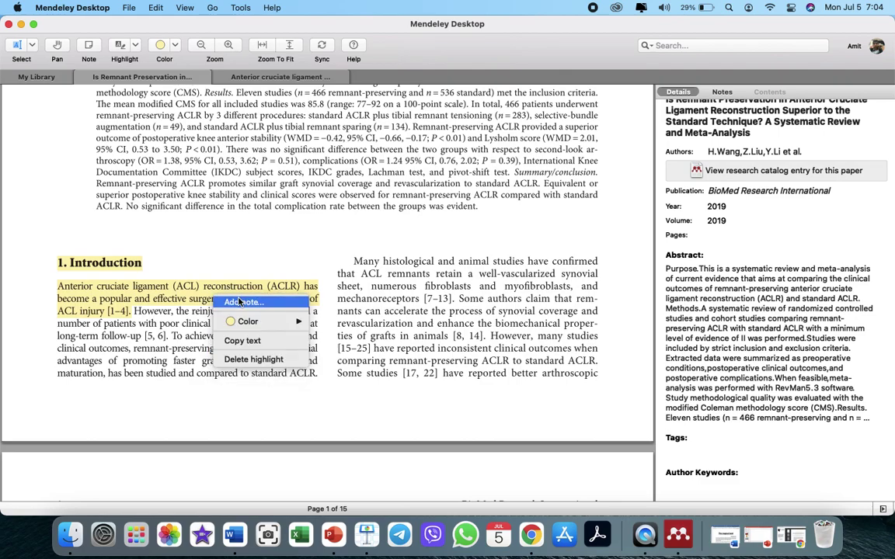
click(237, 302)
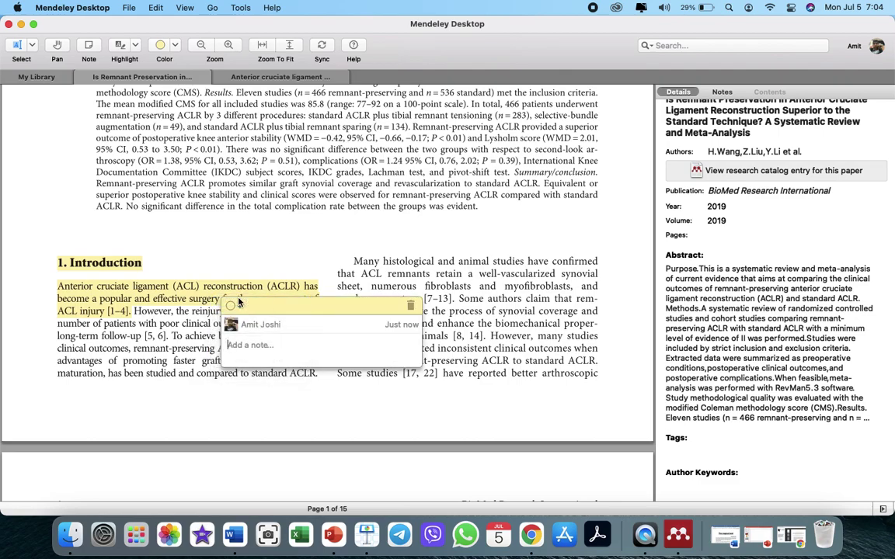
right_click(231, 346)
click(254, 404)
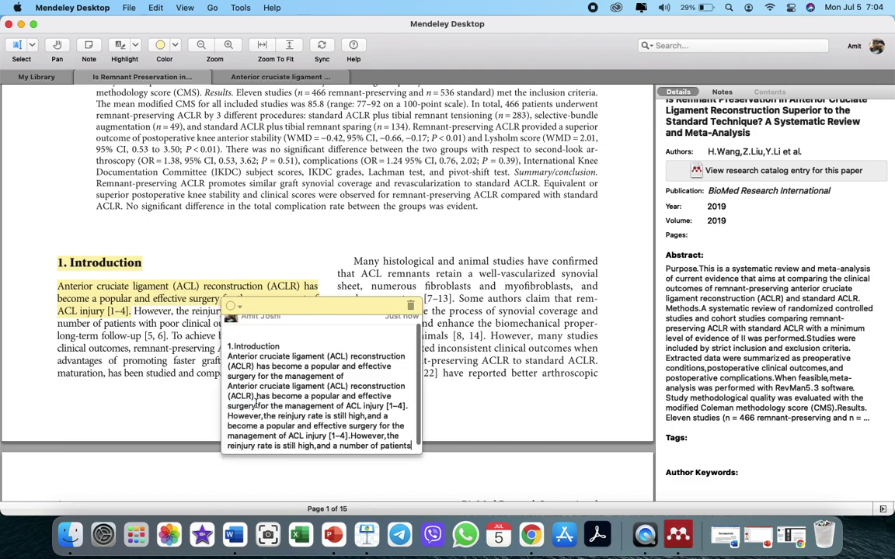
- Delete the repeated trailing text from the Introduction note
drag(338, 306, 456, 192)
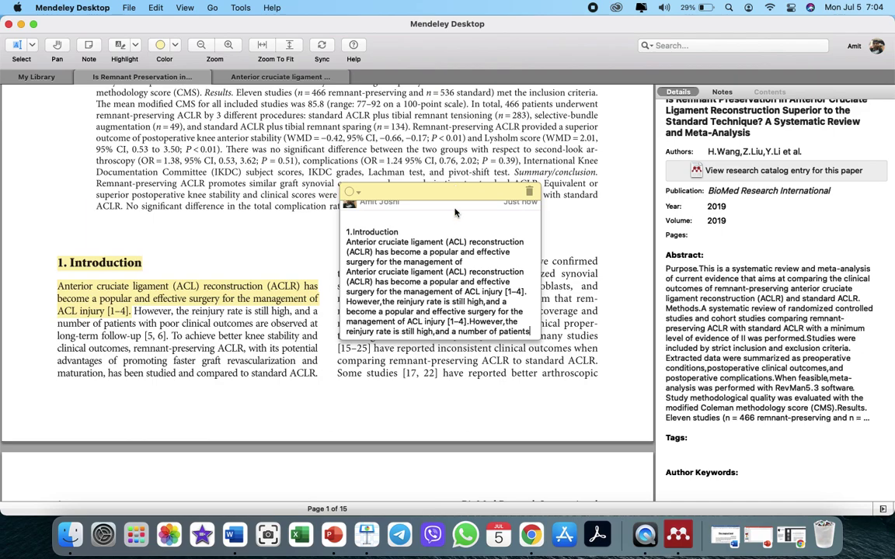
scroll(443, 287, down, 2)
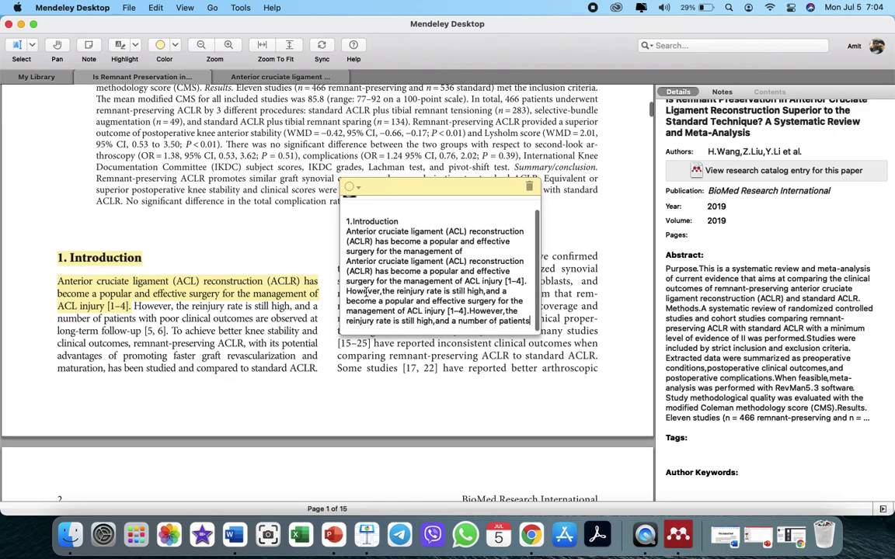
drag(347, 293, 530, 321)
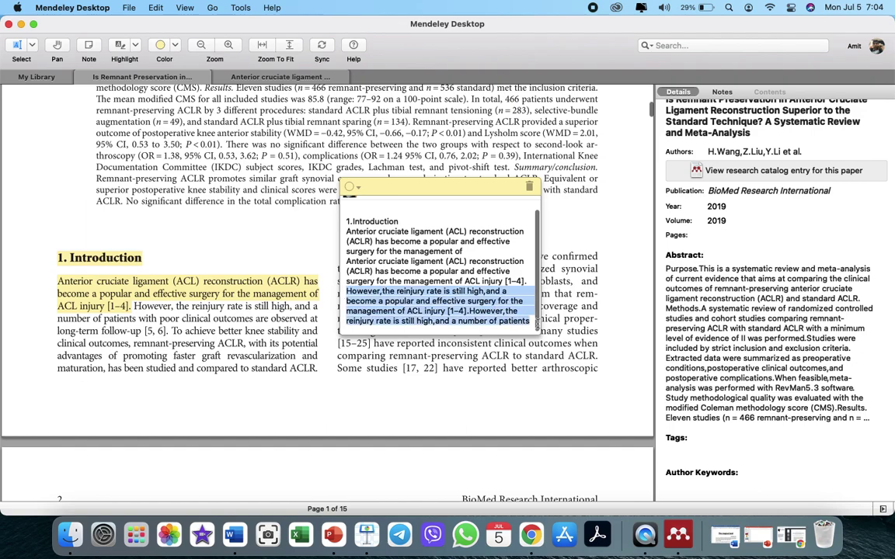
key(BackSpace)
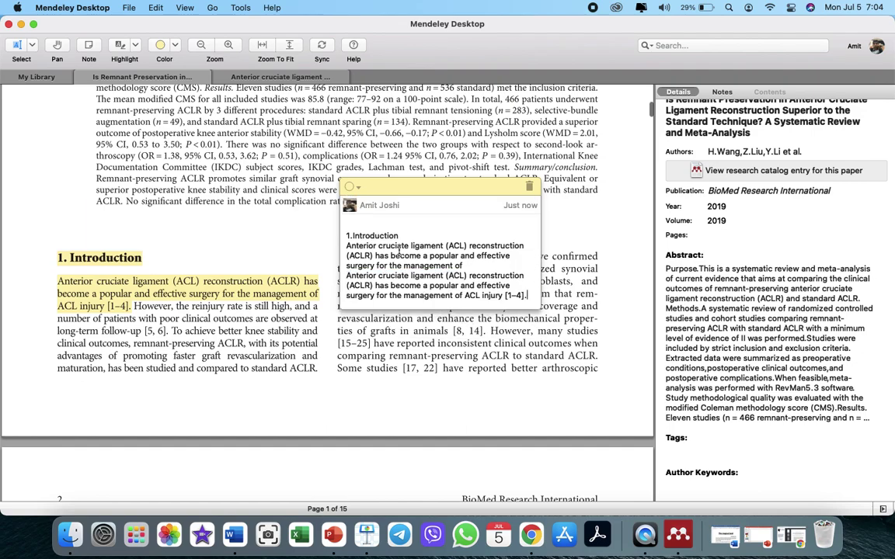
- Put 'imortant for introduction' on its own first line above the passage, then close the note
drag(409, 236, 310, 237)
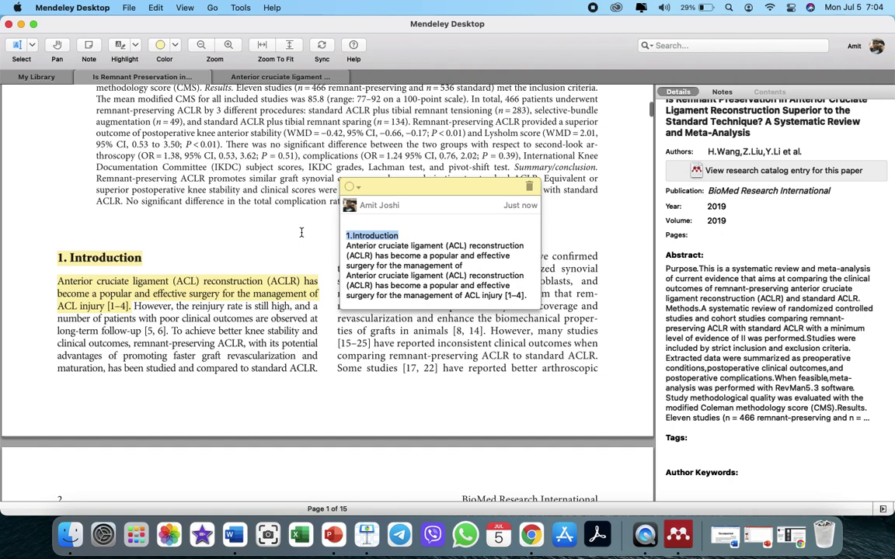
text(imortant for i)
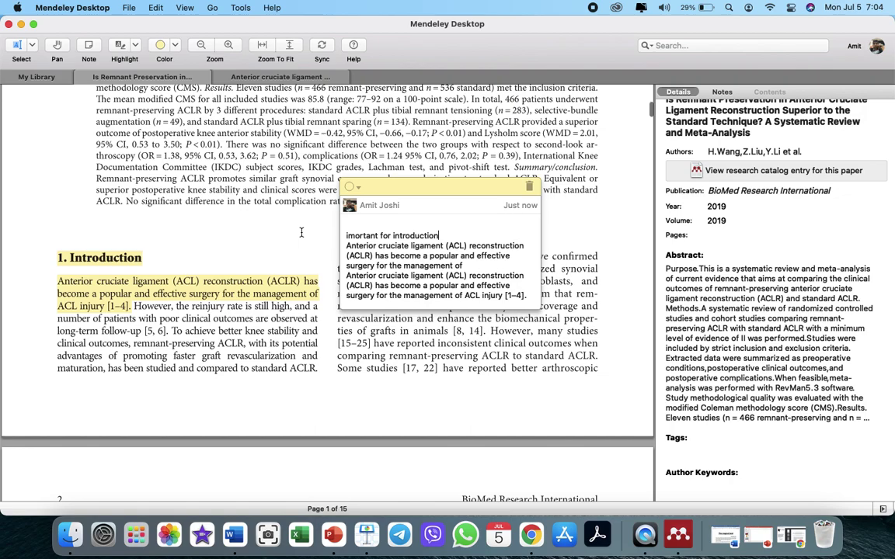
key(Return)
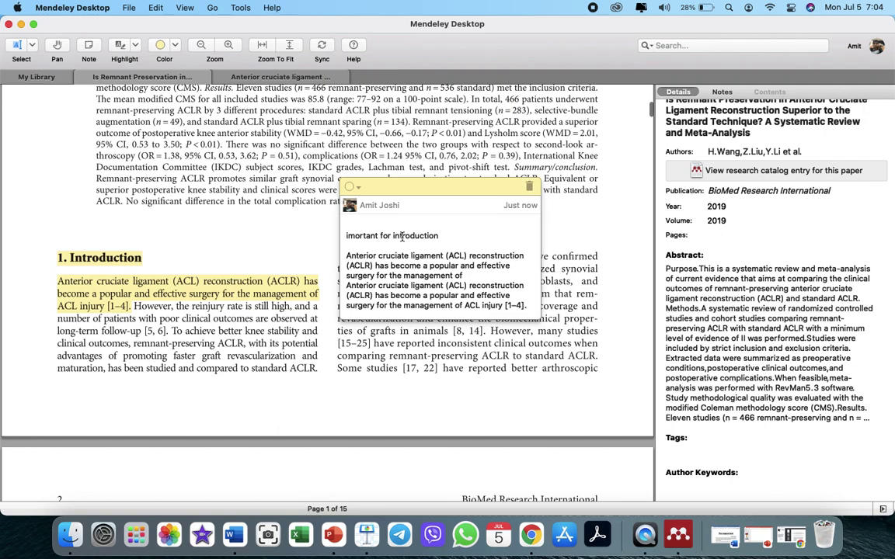
click(533, 341)
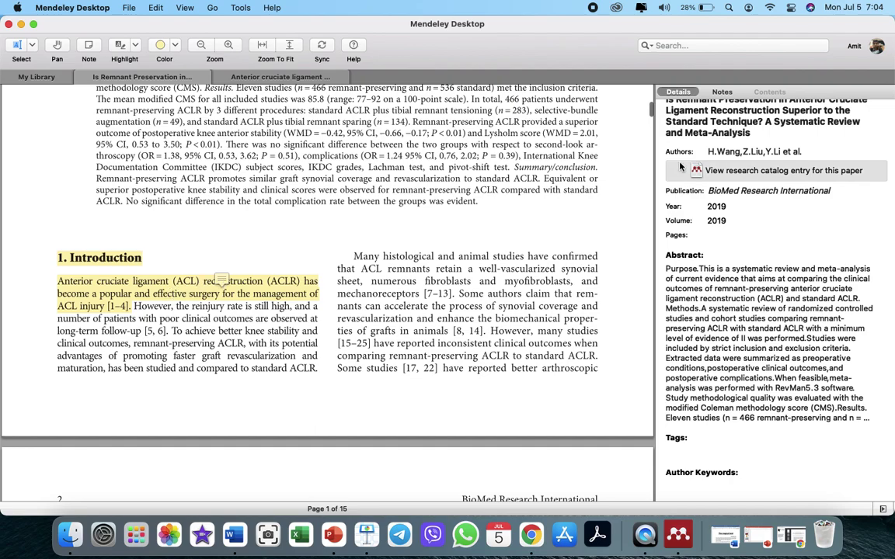
- Show the Notes pane and select the 'However, many studies [15–25] ... standard ACLR.' sentence
click(722, 92)
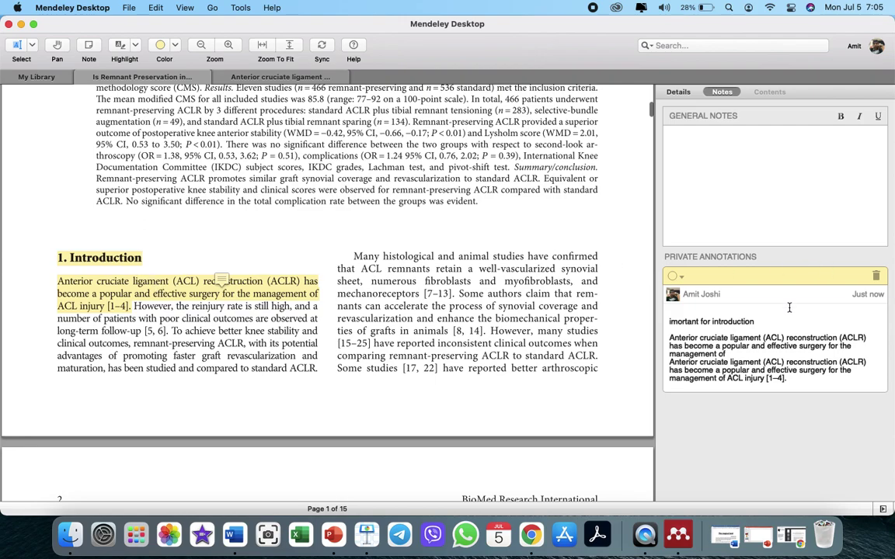
scroll(391, 296, down, 2)
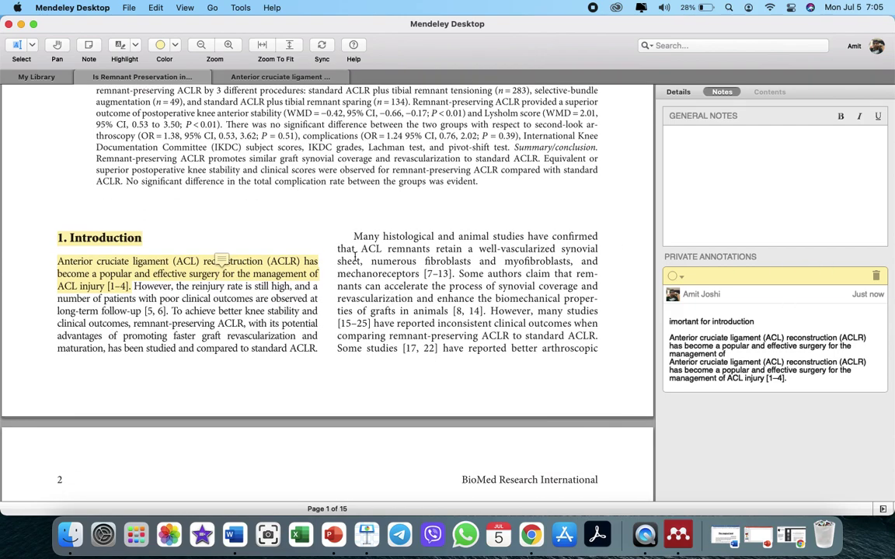
scroll(394, 268, down, 4)
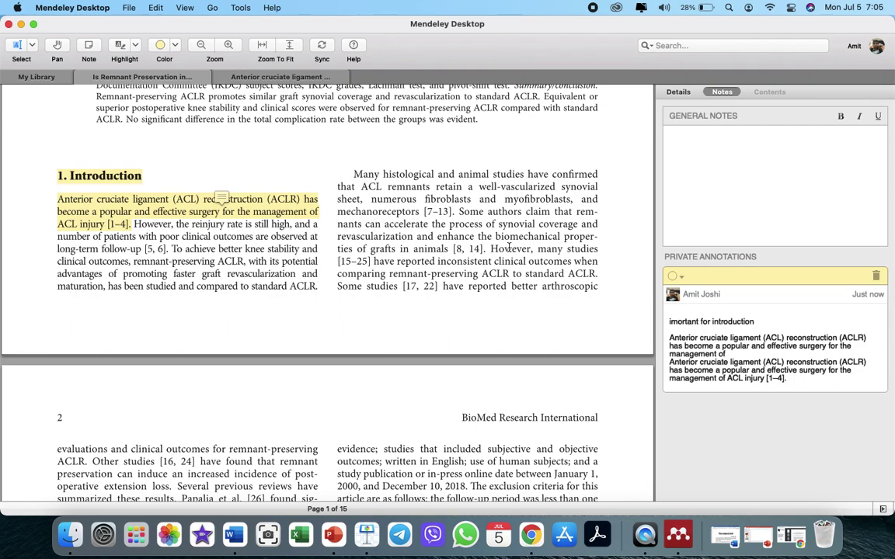
mouse_move(490, 248)
mouse_down()
mouse_move(603, 261)
mouse_move(600, 286)
mouse_move(602, 267)
mouse_move(597, 278)
mouse_up()
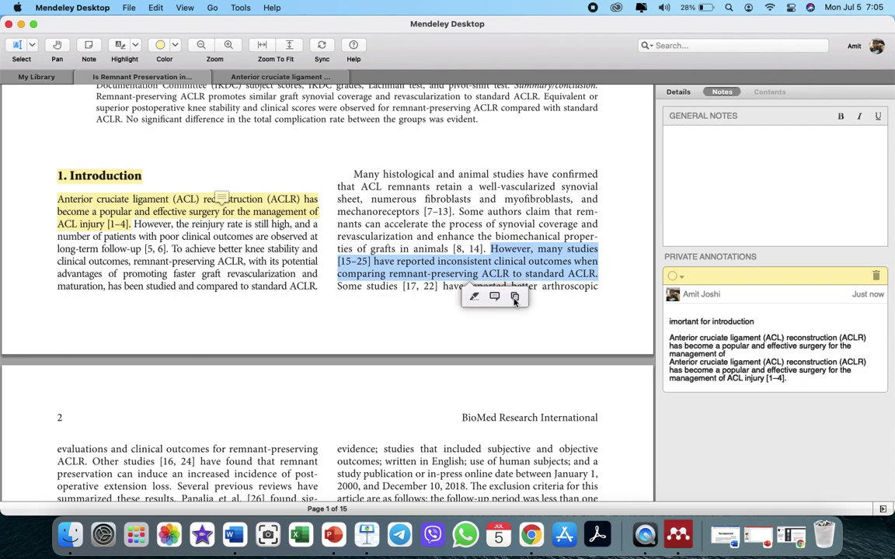
- Highlight the studies [15–25] sentence and give it a note containing that sentence
click(515, 299)
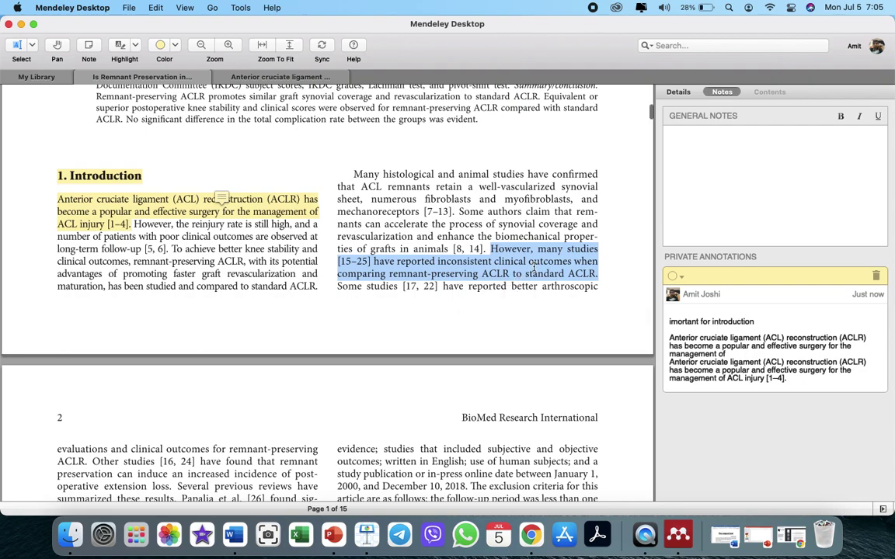
right_click(534, 268)
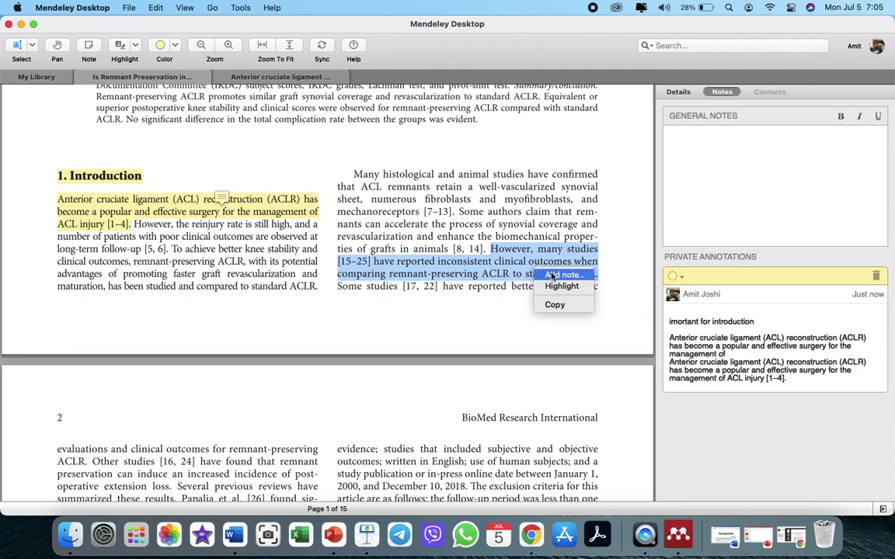
click(553, 276)
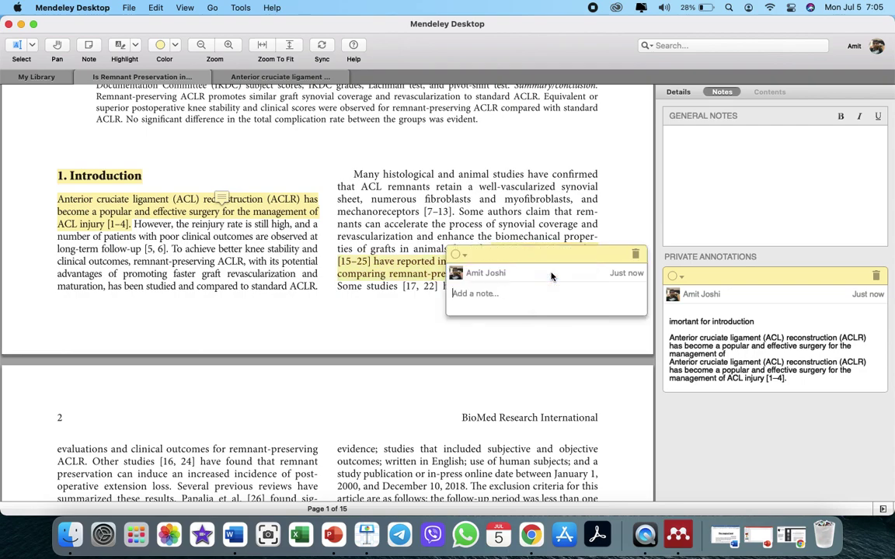
right_click(462, 296)
click(483, 357)
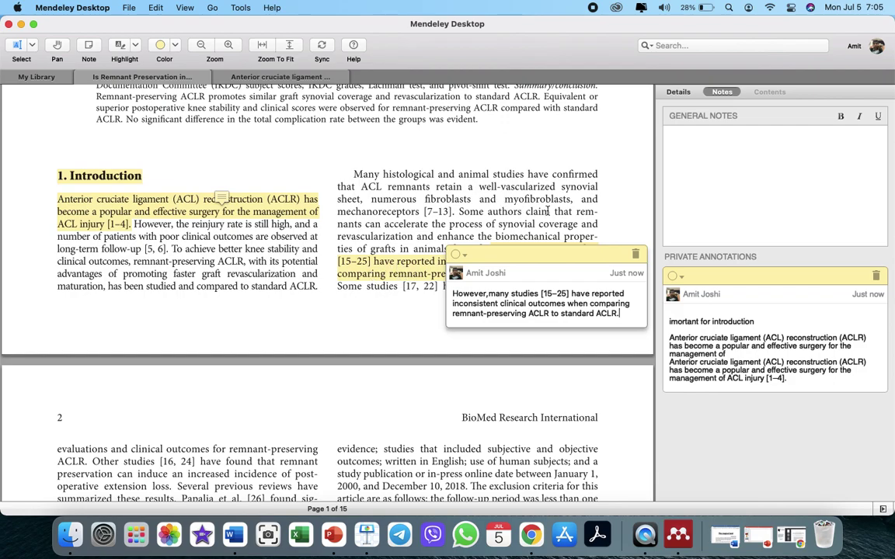
click(447, 167)
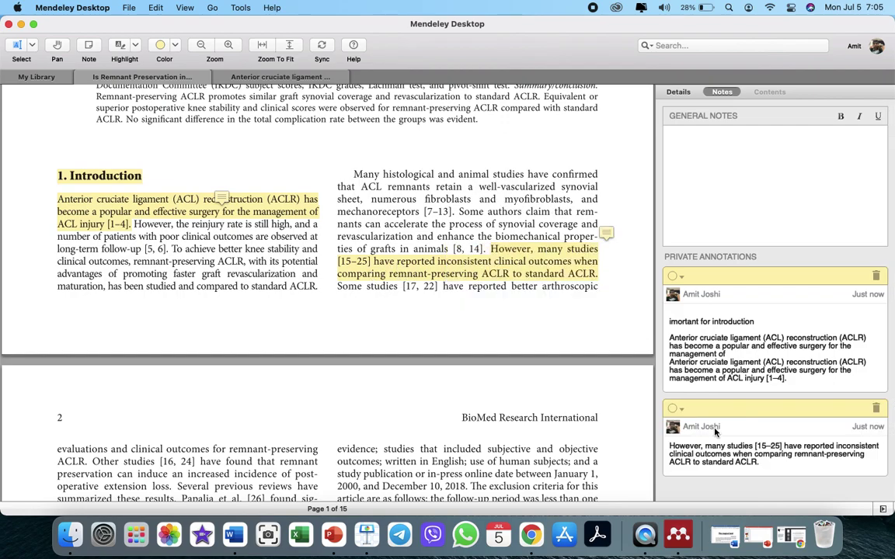
- Change both the sentence's highlight and its annotation colour to red
scroll(736, 359, down, 1)
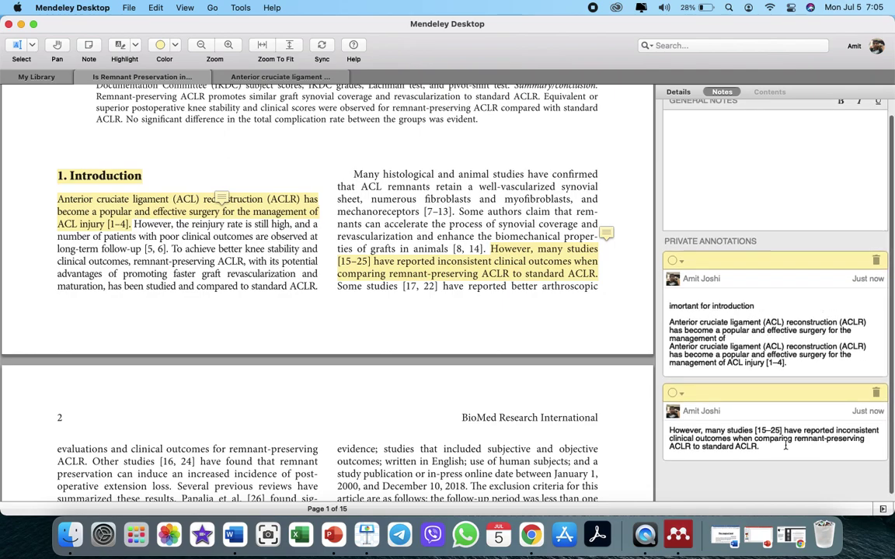
scroll(441, 343, up, 3)
scroll(466, 272, down, 3)
click(515, 277)
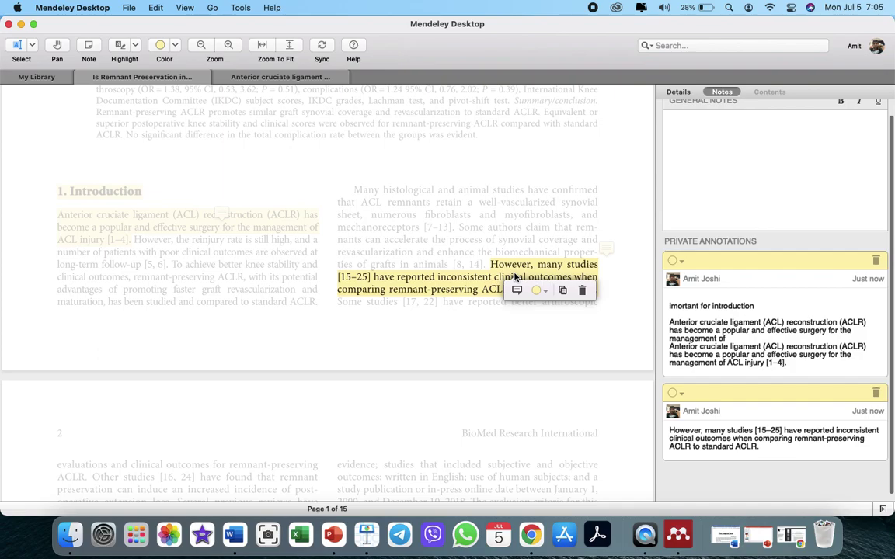
click(545, 291)
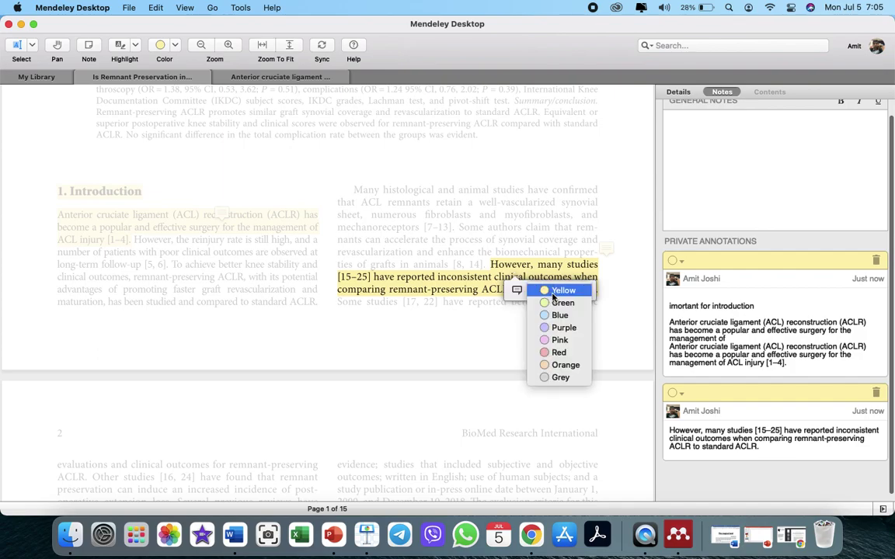
click(555, 352)
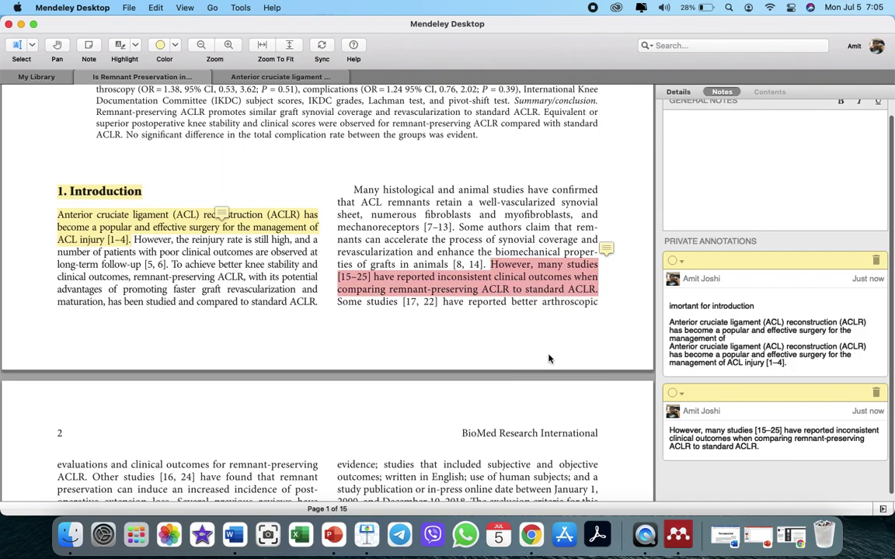
click(682, 395)
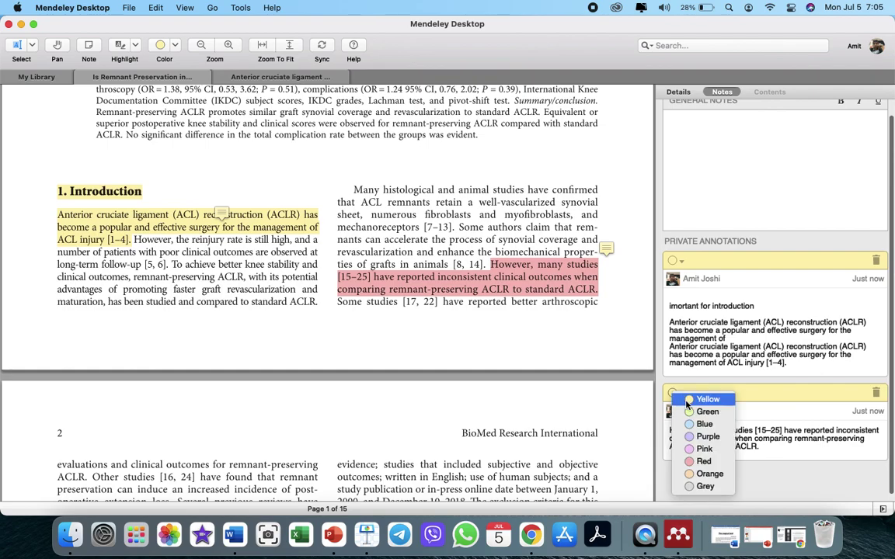
click(689, 470)
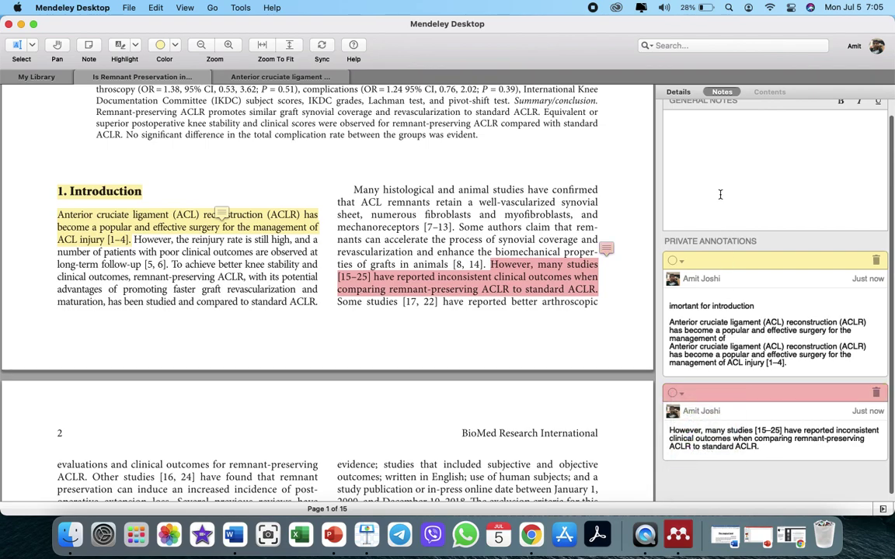
- Enter 'Red- Very Very important (need furtur search)' in the paper's General Notes
click(678, 122)
text(Red- Very Very important)
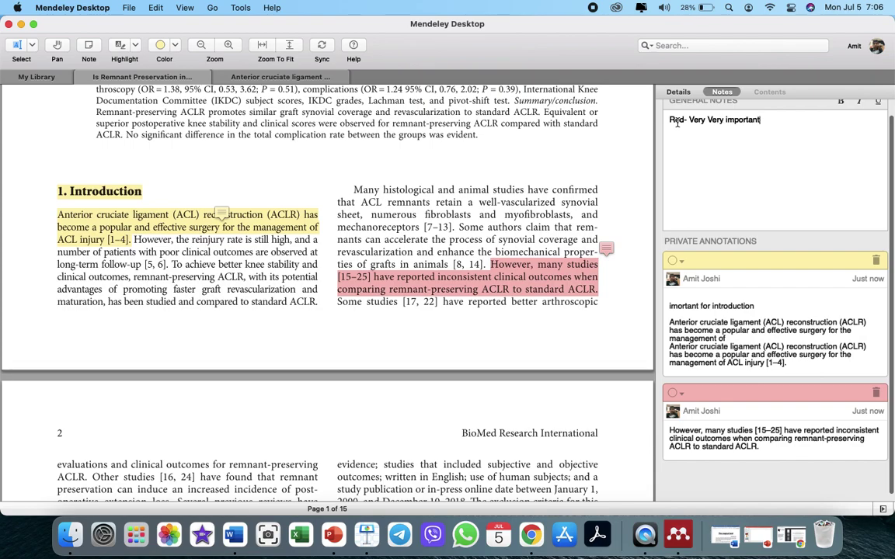
text( (need furtur search))
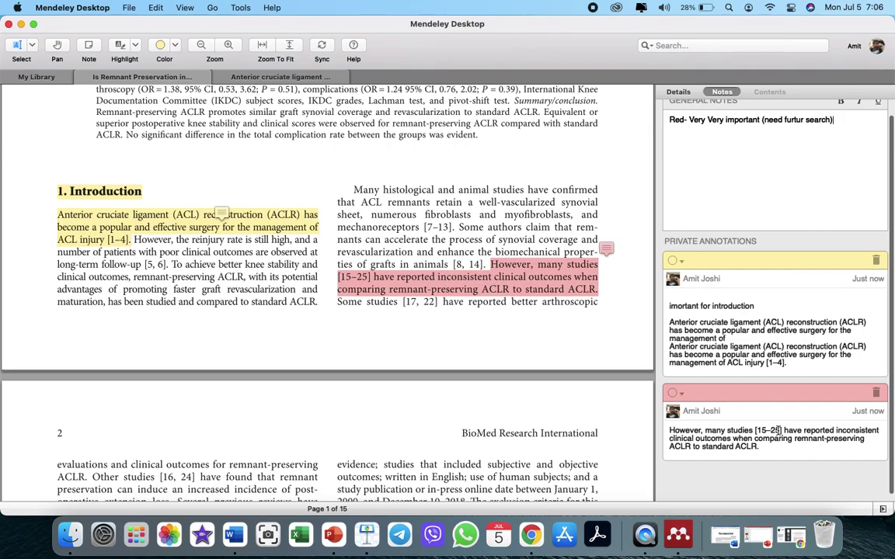
- Scroll to the reference list on page 13 and select references [15] through [25]
scroll(775, 438, down, 1)
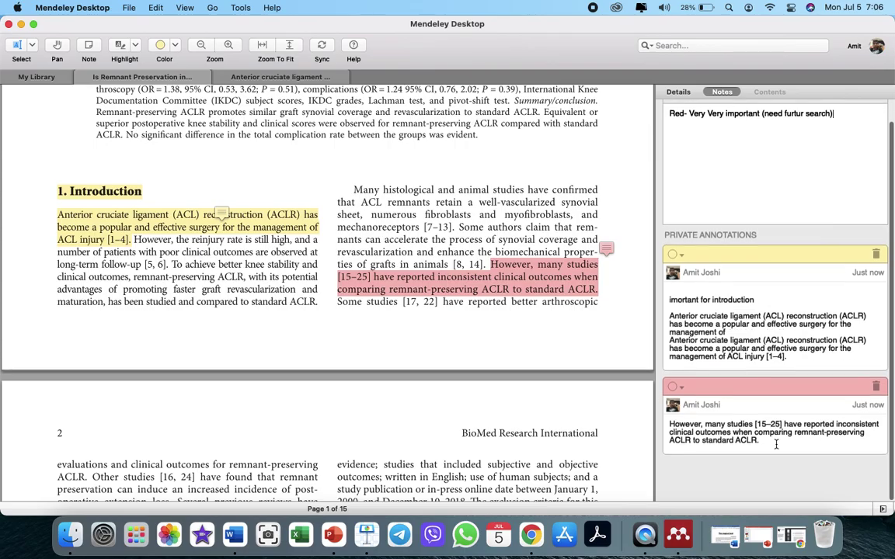
scroll(478, 413, down, 20)
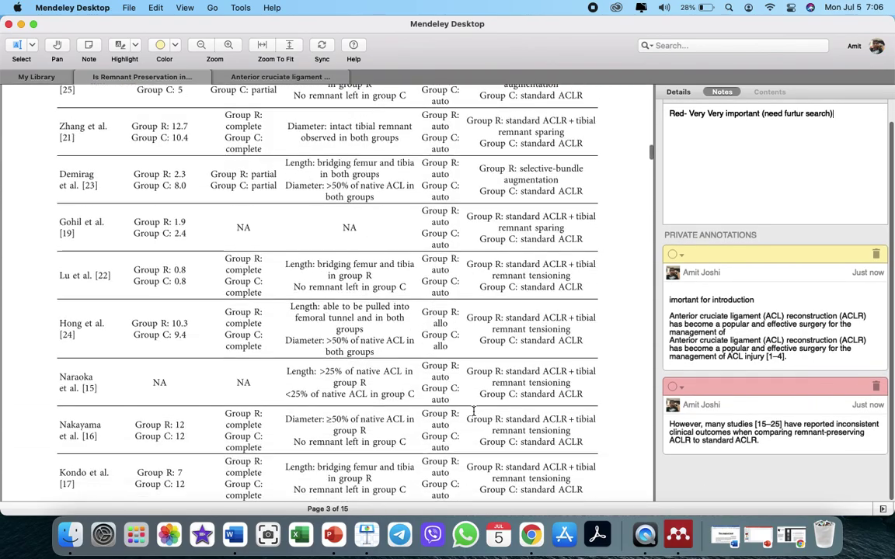
scroll(473, 412, down, 20)
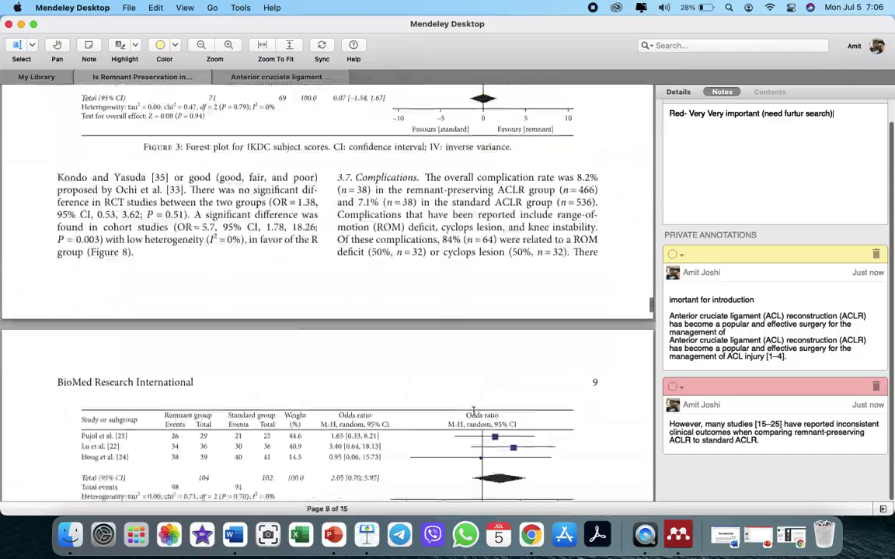
scroll(474, 412, down, 20)
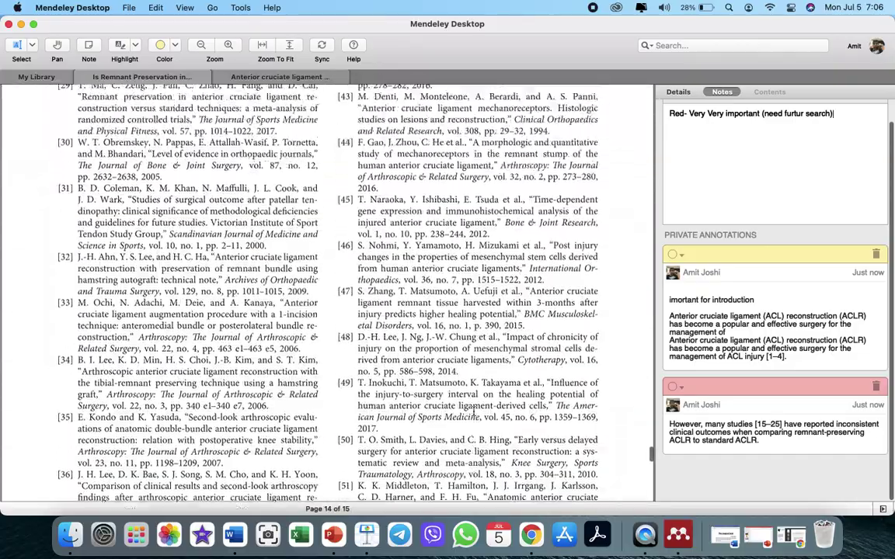
scroll(474, 412, up, 15)
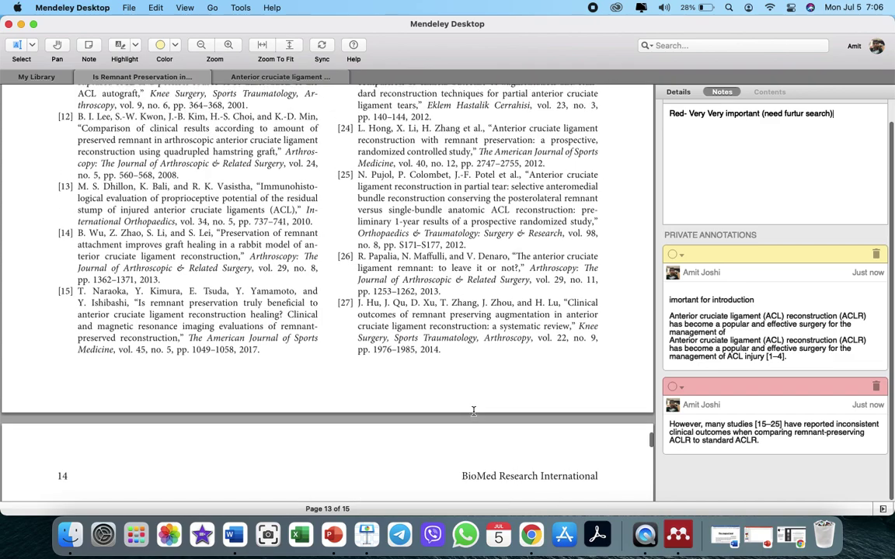
scroll(473, 412, up, 4)
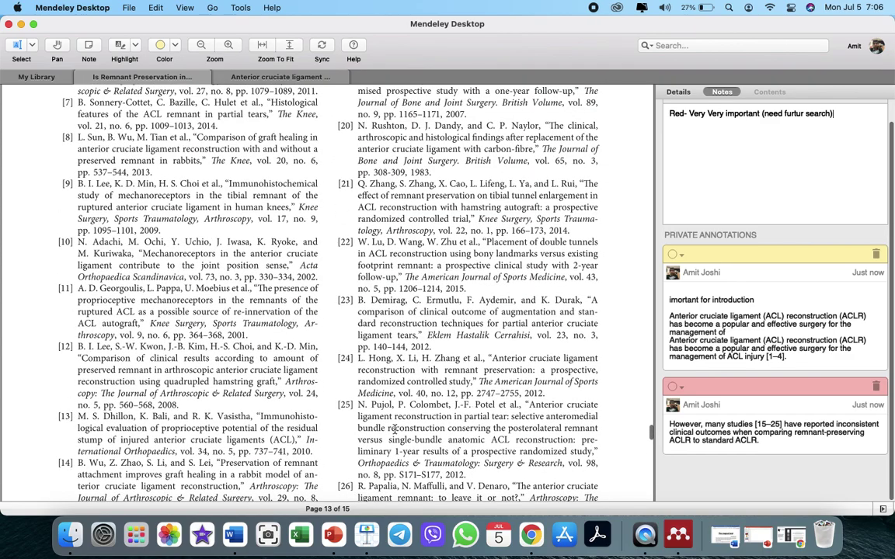
scroll(137, 464, down, 3)
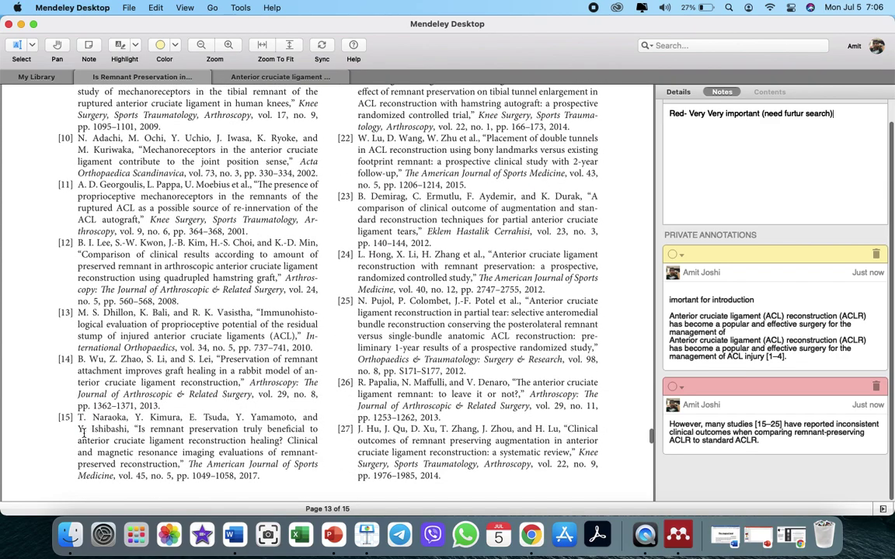
drag(60, 417, 469, 372)
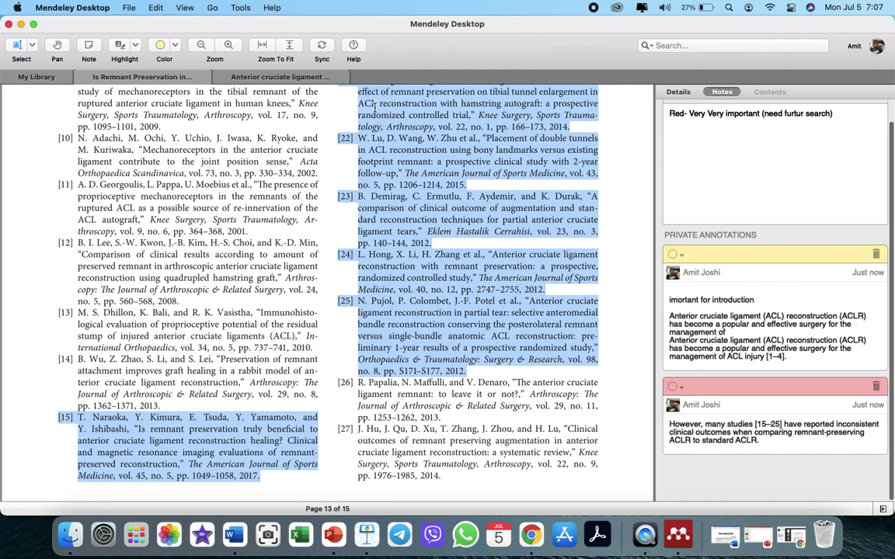
- Highlight the selected references and attach a note holding the pasted reference text
right_click(418, 78)
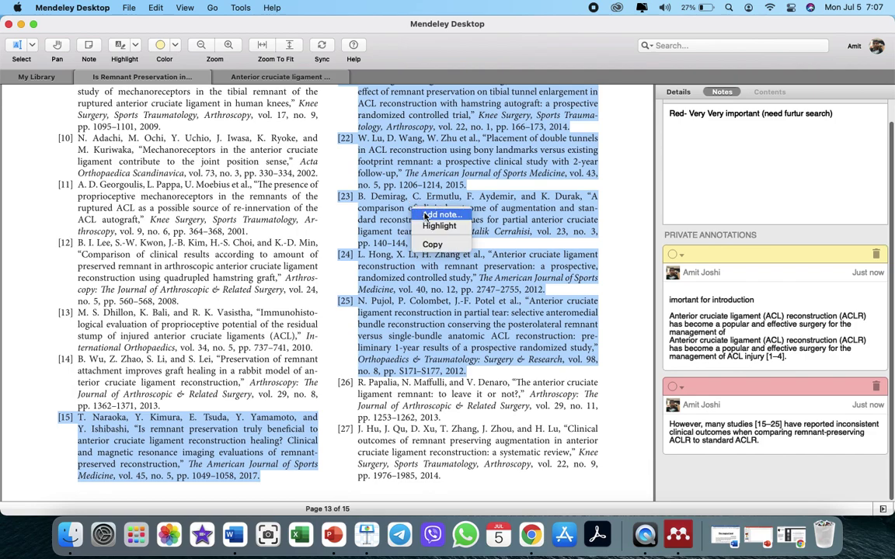
click(431, 96)
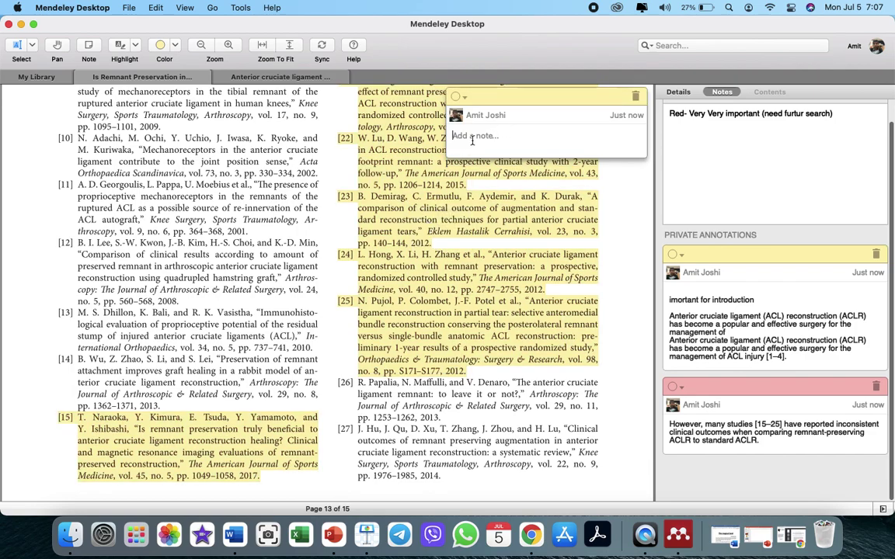
right_click(472, 140)
click(496, 199)
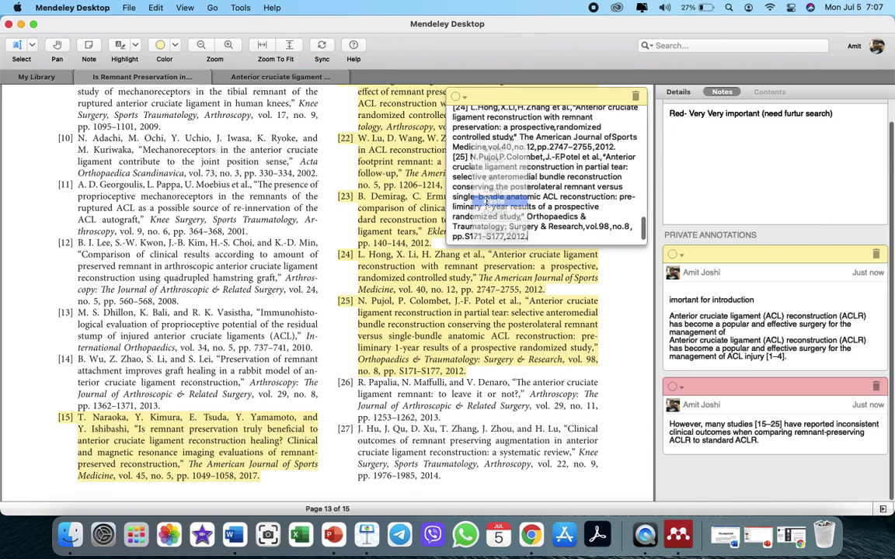
click(503, 287)
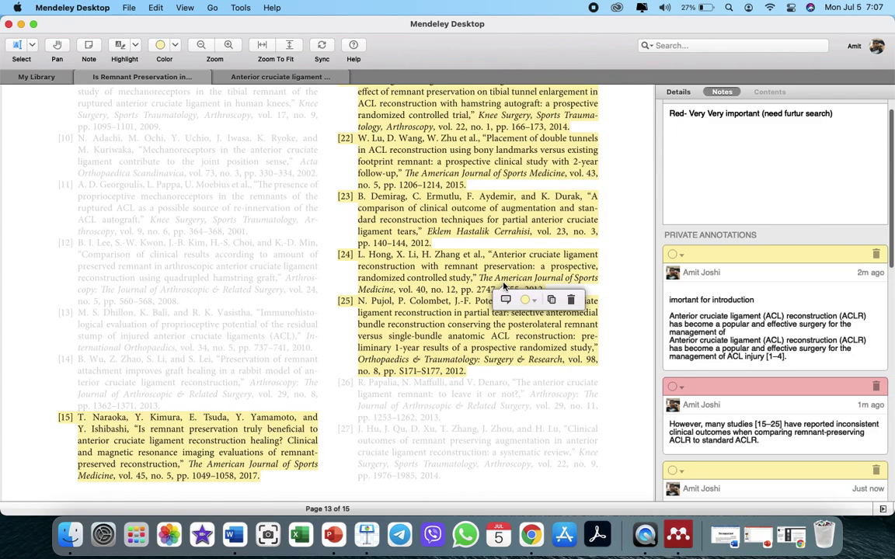
- Copy reference [20] from the reference note, then minimize Mendeley to reveal the desktop
scroll(760, 360, down, 10)
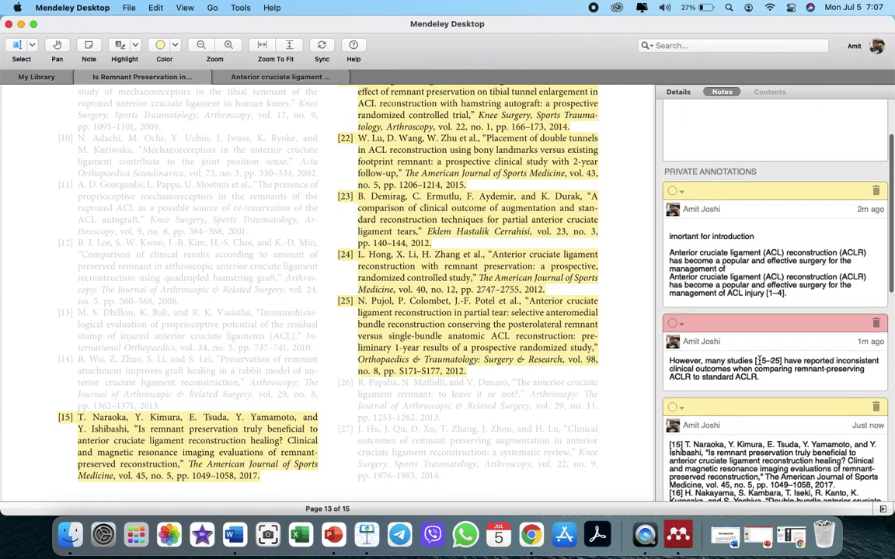
scroll(760, 361, down, 5)
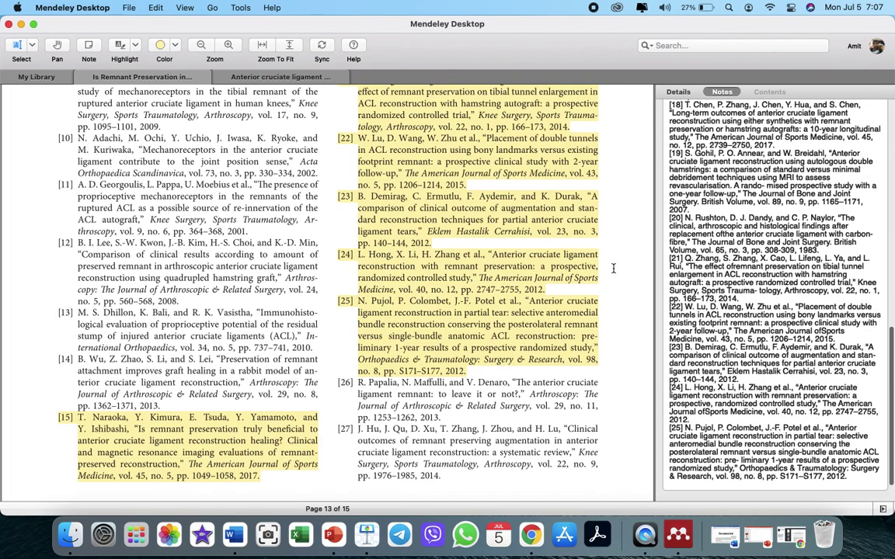
scroll(354, 212, up, 15)
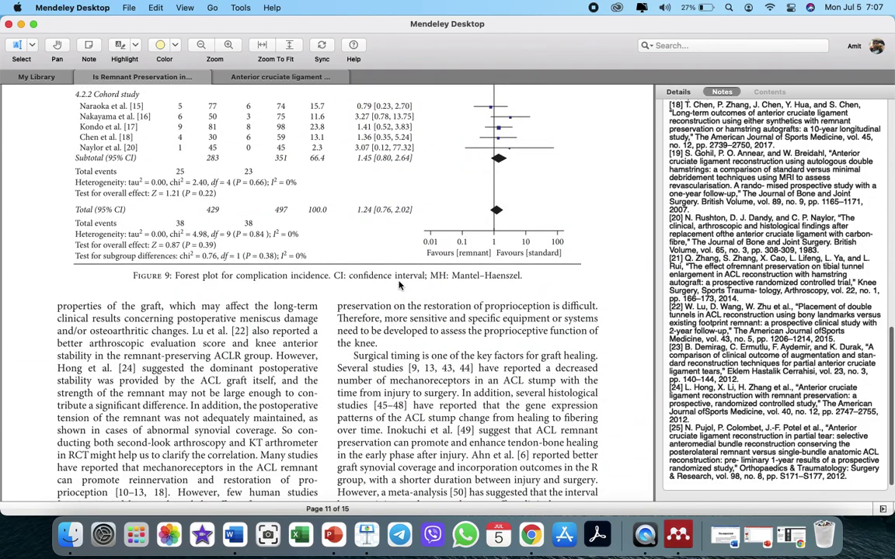
scroll(333, 330, up, 20)
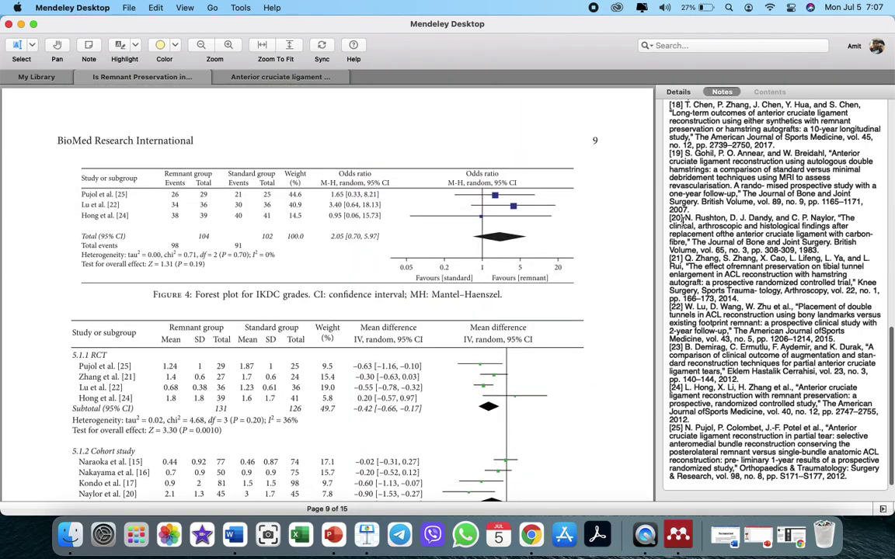
drag(686, 218, 825, 250)
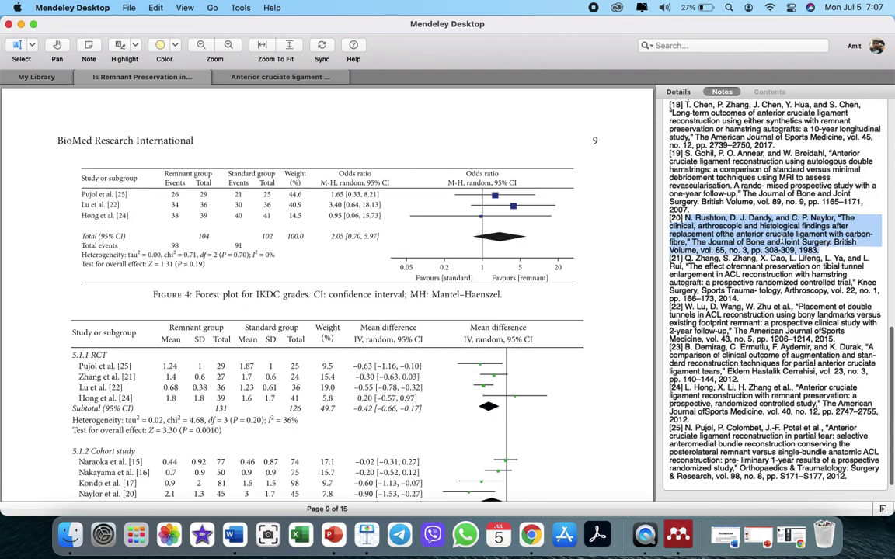
right_click(782, 240)
click(801, 281)
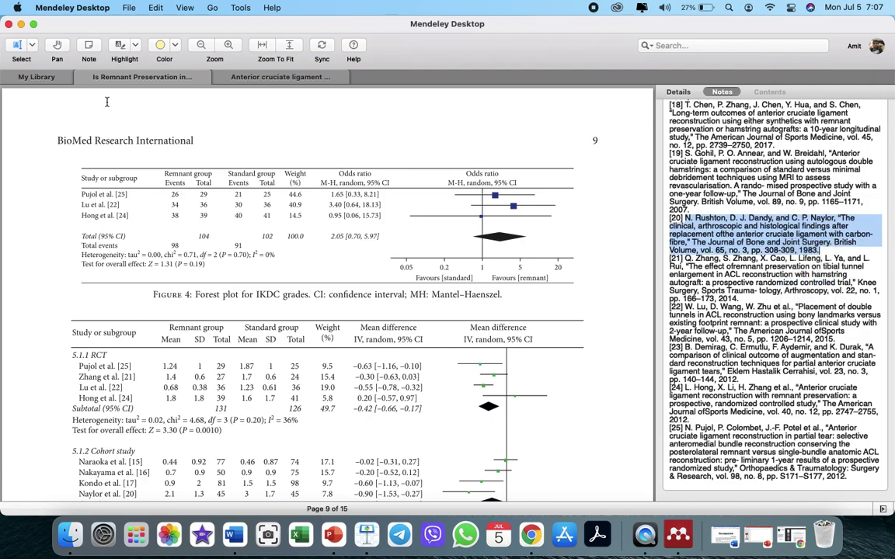
click(21, 24)
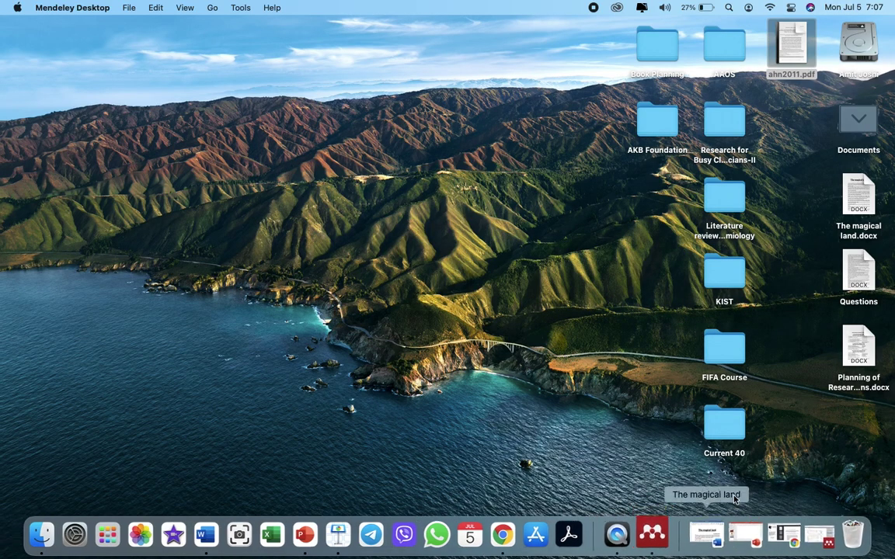
- Restore Chrome, go back from the PDF, and select the query on the PubMed results tab
click(775, 535)
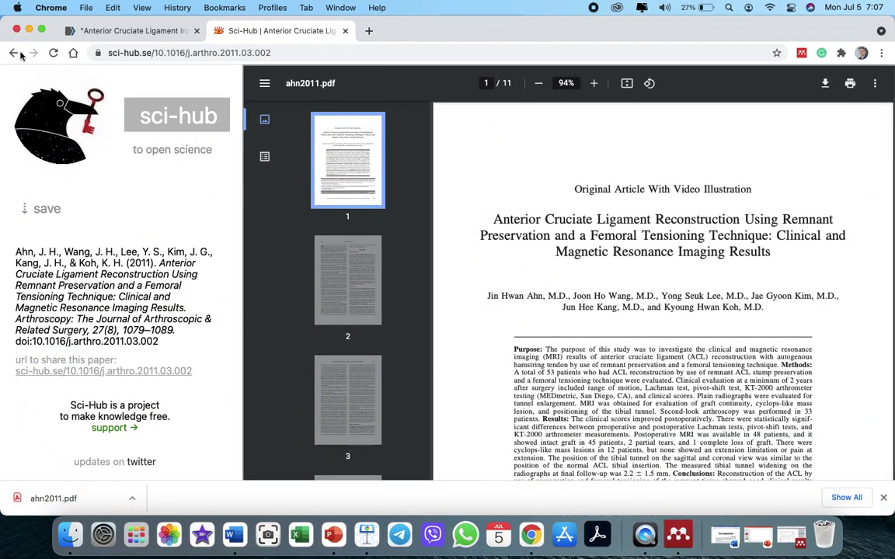
click(13, 52)
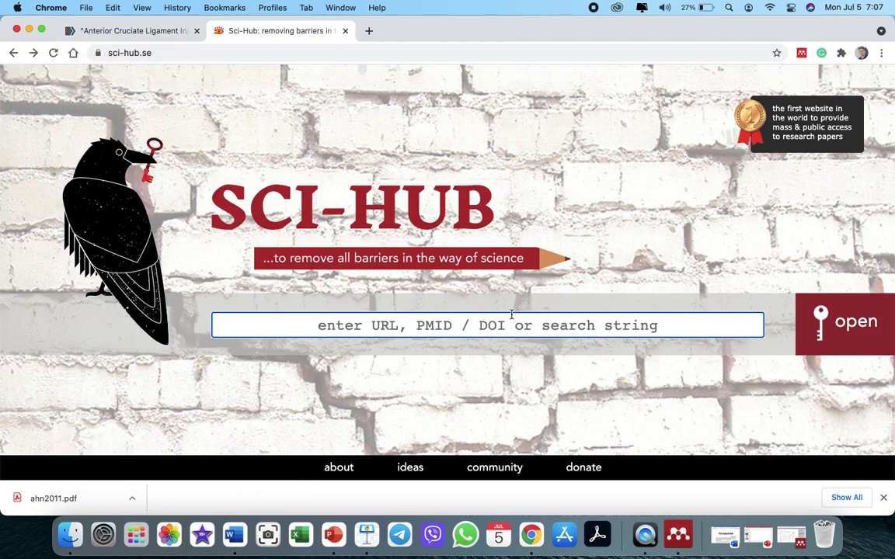
click(162, 31)
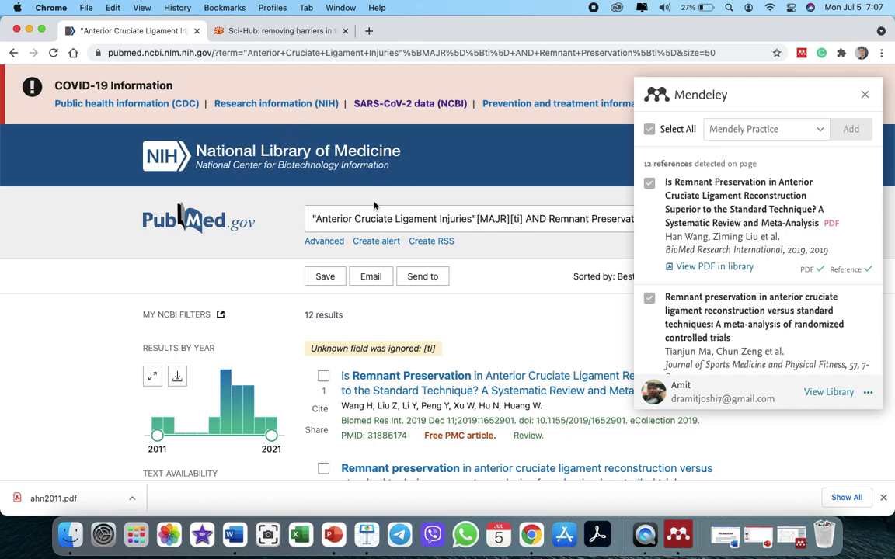
triple_click(357, 219)
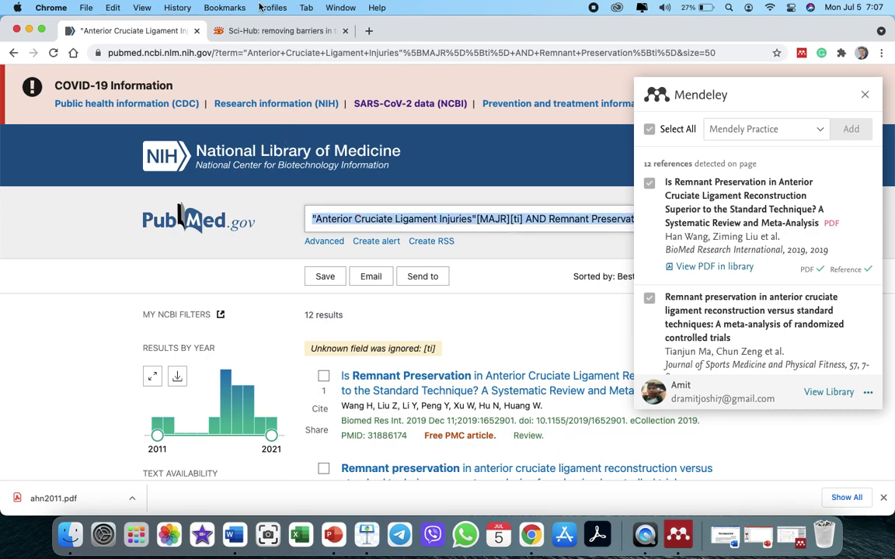
- Google the reference [20] citation in a new tab, open its Europe PMC article, and return to Mendeley
click(369, 31)
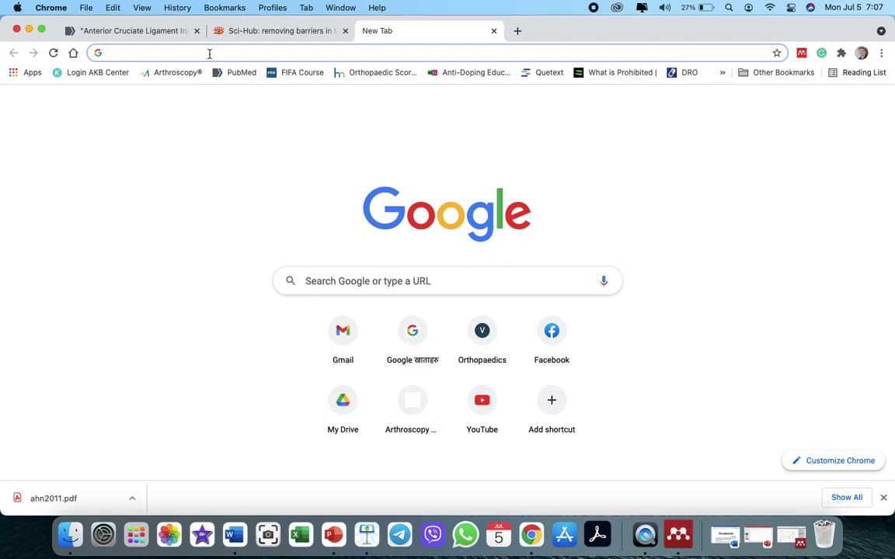
key(super+v)
key(Return)
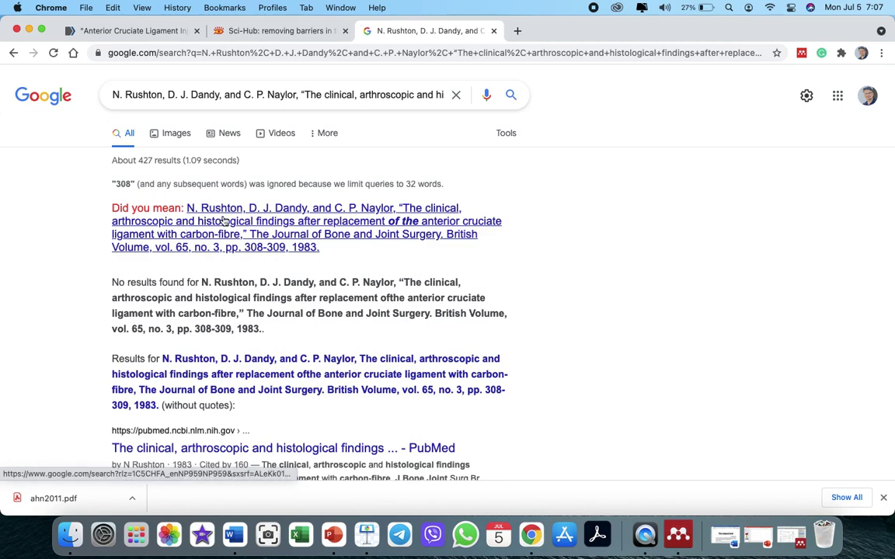
click(216, 212)
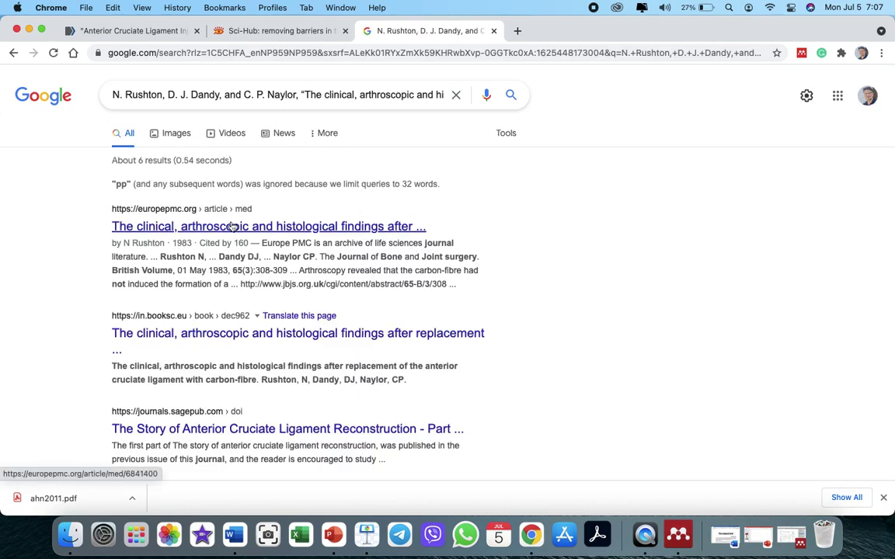
click(398, 226)
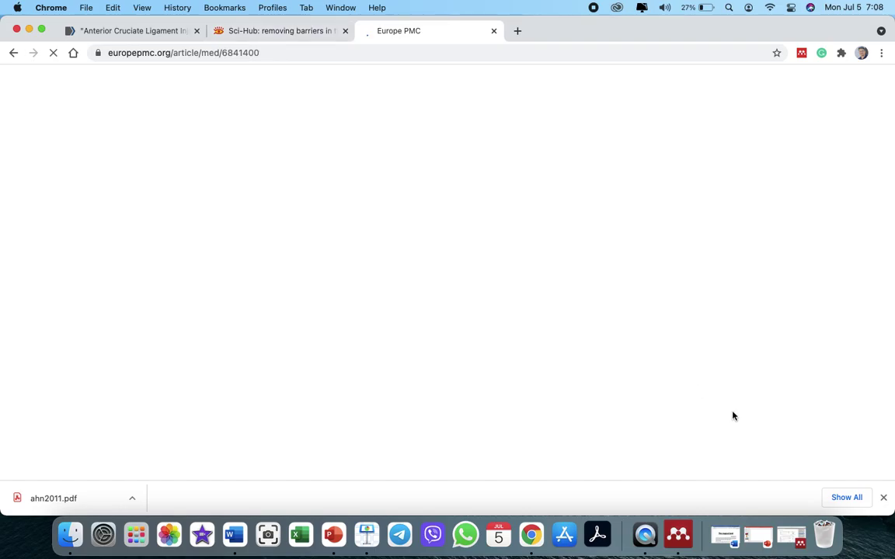
click(798, 536)
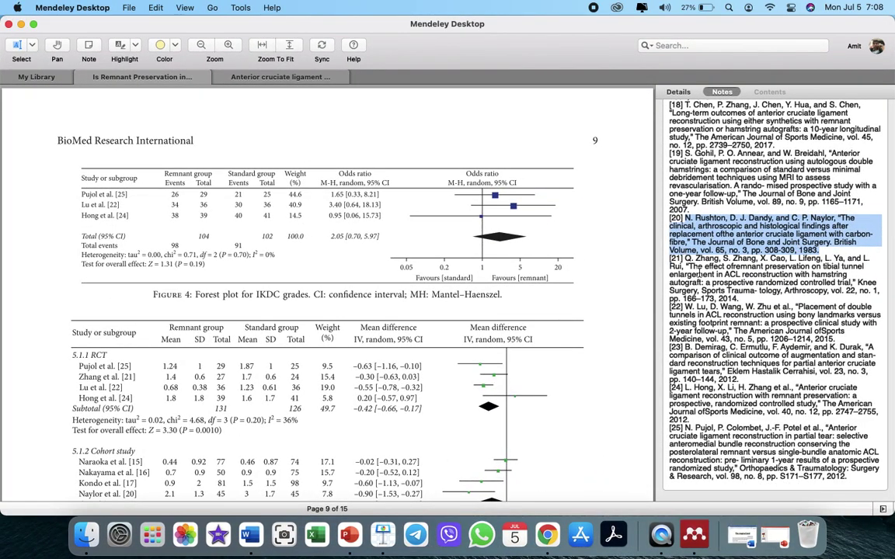
scroll(743, 219, up, 4)
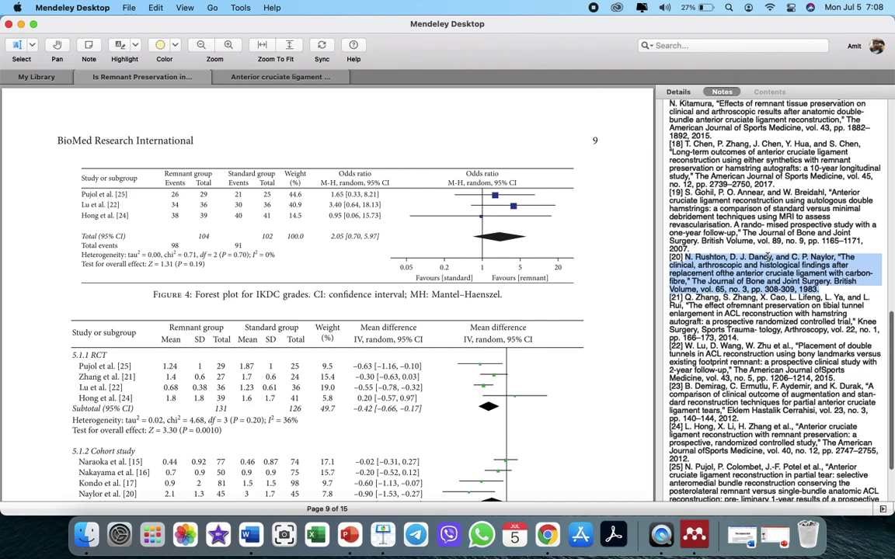
scroll(767, 254, up, 3)
scroll(816, 432, up, 10)
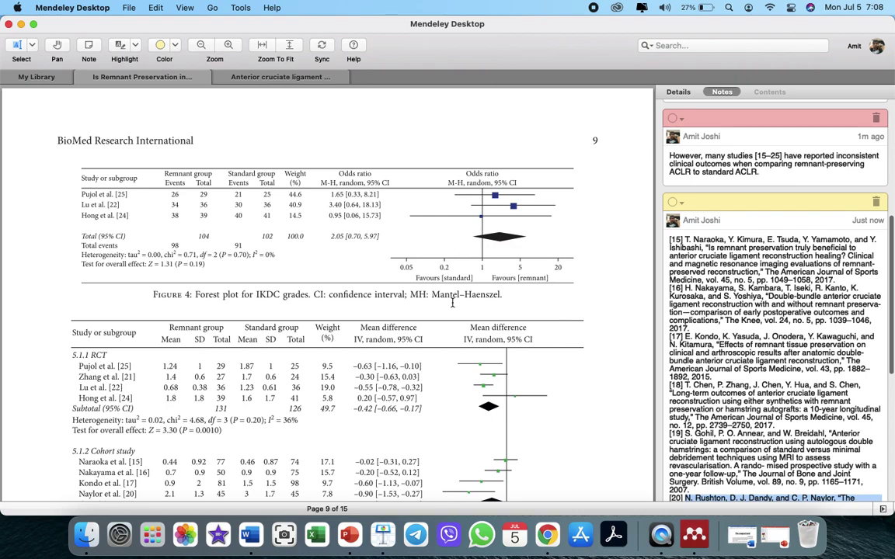
- Close the 'Is Remnant Preservation in...' tab, then select the 'On the other hand' paragraph on page 2
mouse_move(81, 79)
click(75, 77)
scroll(233, 335, down, 5)
scroll(246, 355, down, 5)
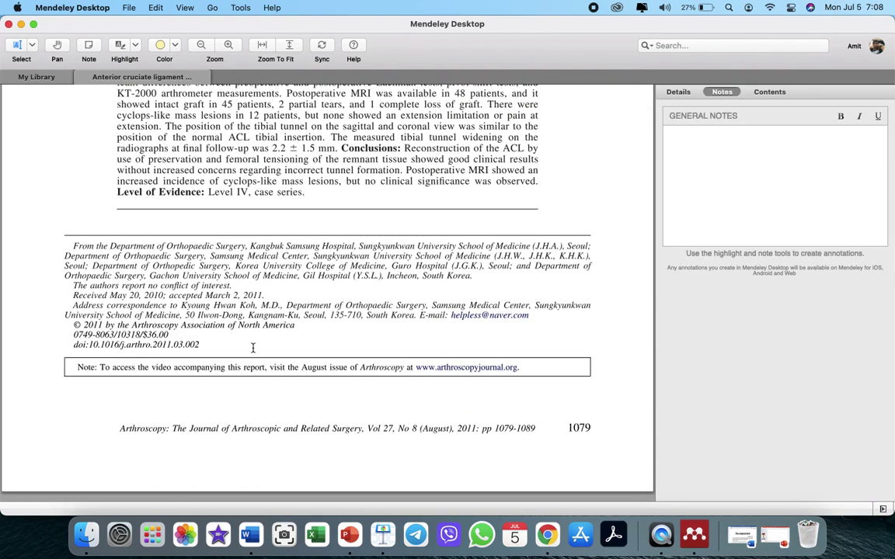
scroll(252, 348, down, 10)
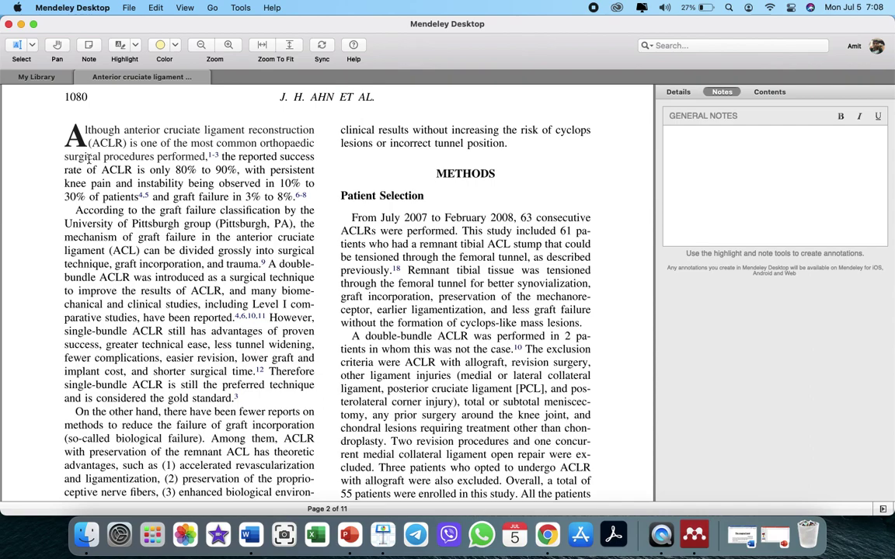
scroll(195, 317, down, 2)
drag(76, 353, 241, 478)
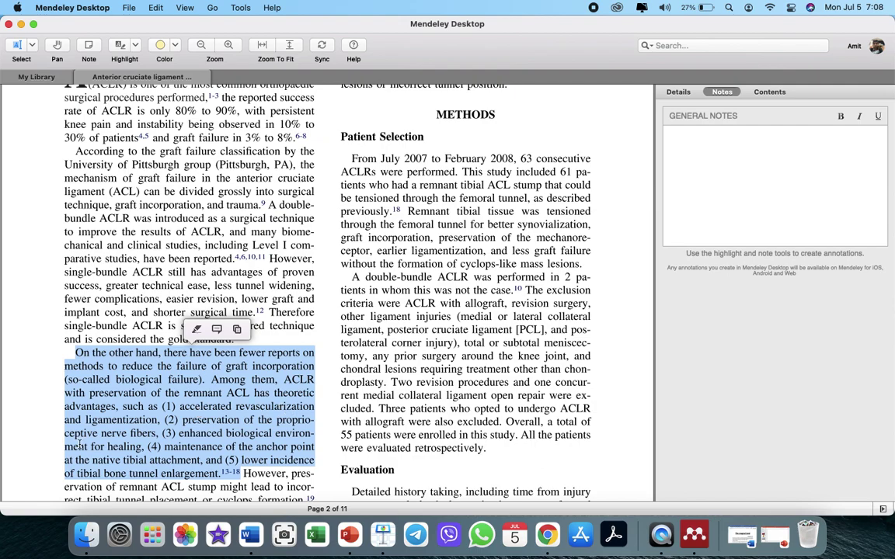
- Highlight the 'On the other hand' paragraph yellow with a note repeating its text, preceded by a blank line
click(237, 330)
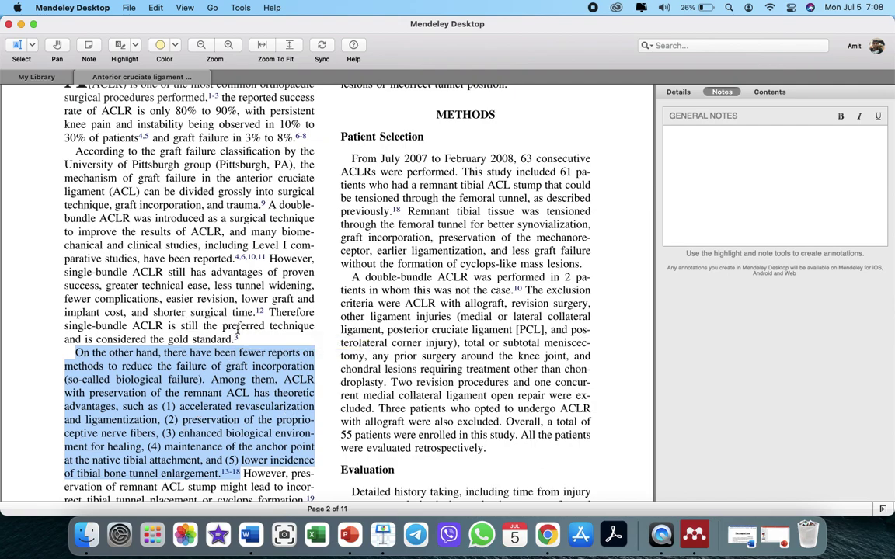
right_click(220, 376)
click(241, 379)
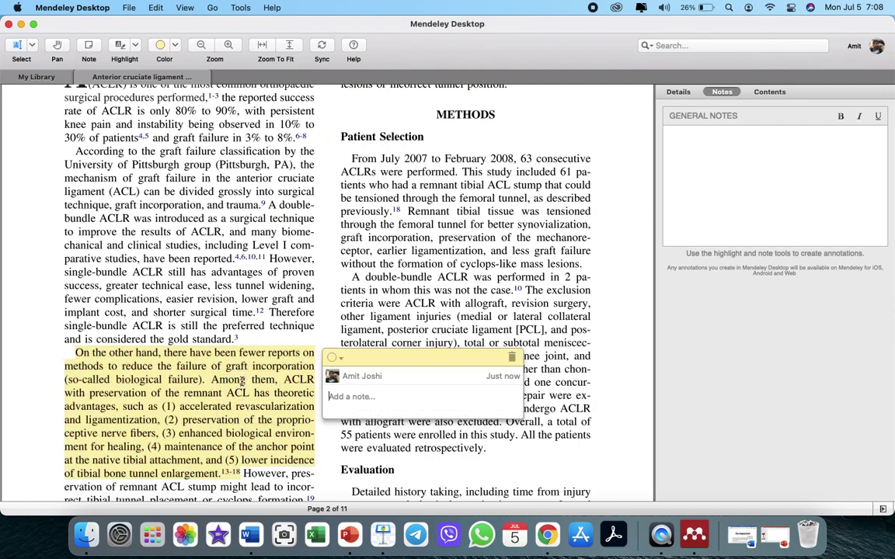
right_click(337, 401)
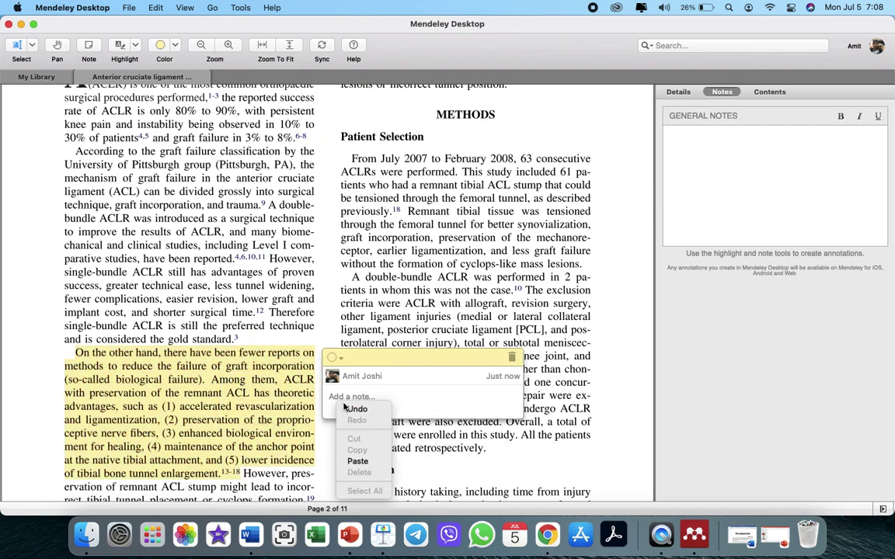
click(357, 463)
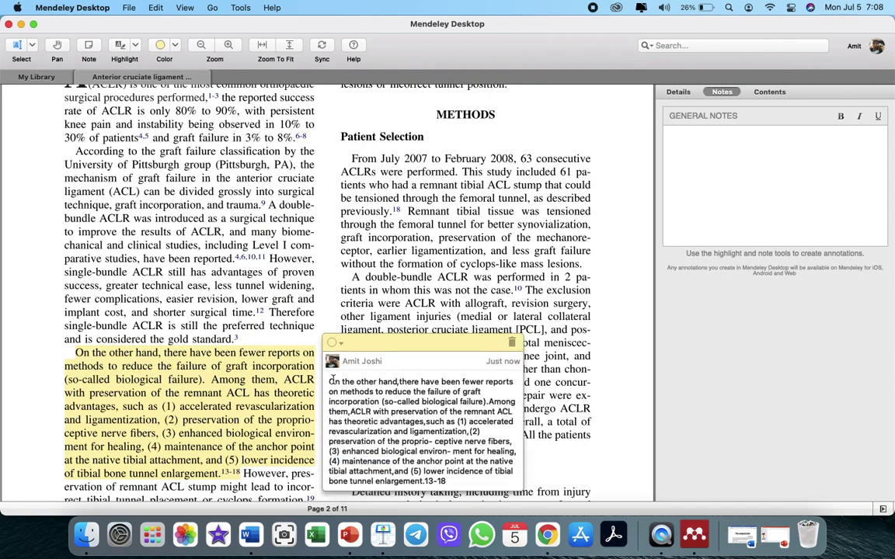
click(561, 407)
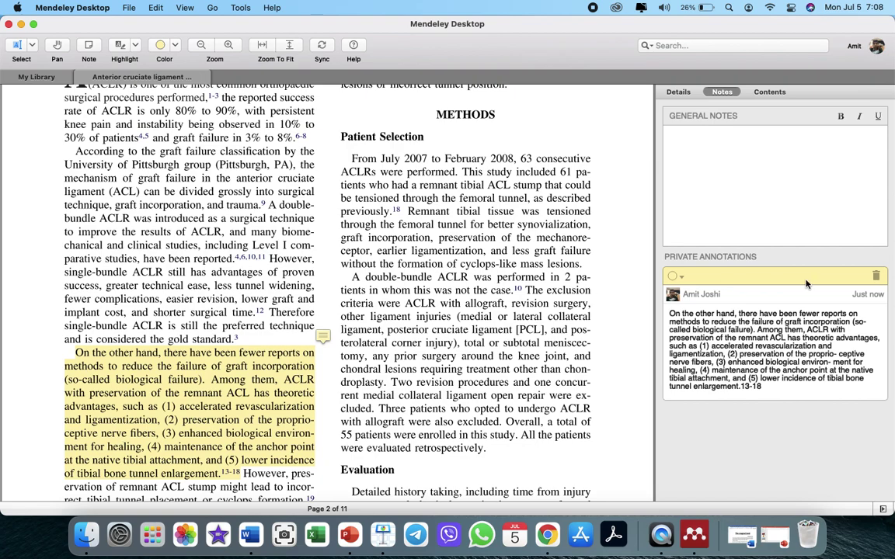
click(669, 313)
key(Return)
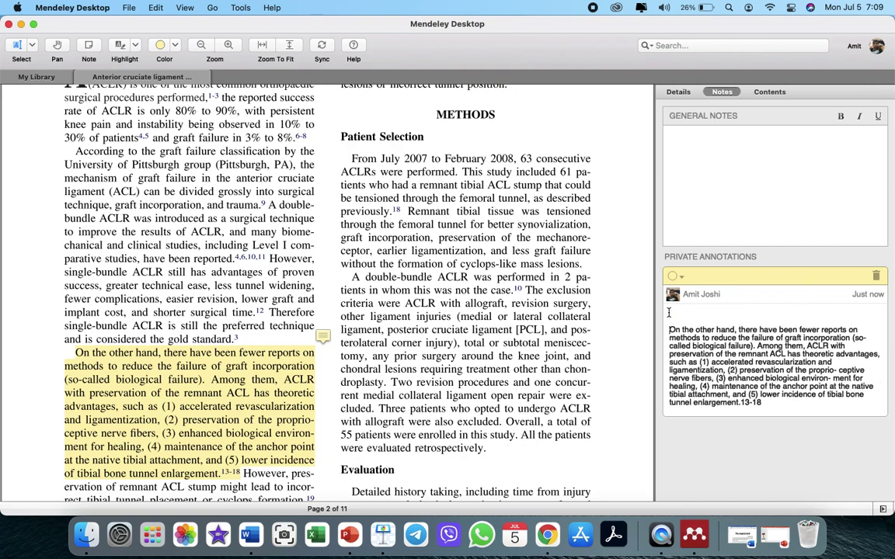
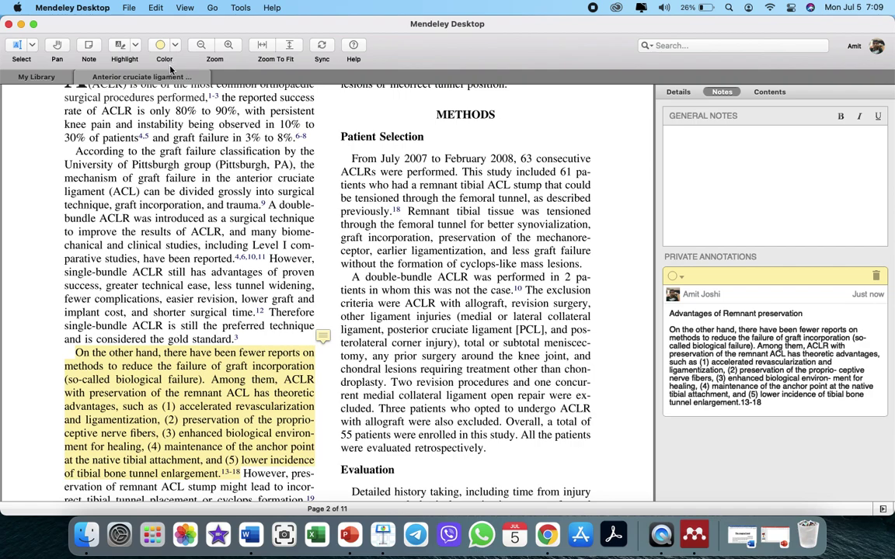
- Open the remnant preservation meta-analysis PDF and read through its notes and annotations
click(79, 77)
double_click(230, 117)
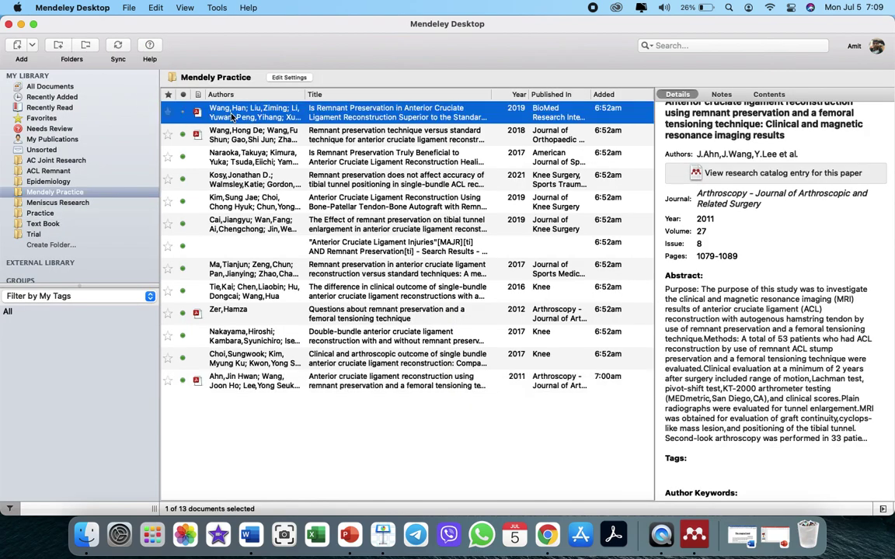
click(723, 94)
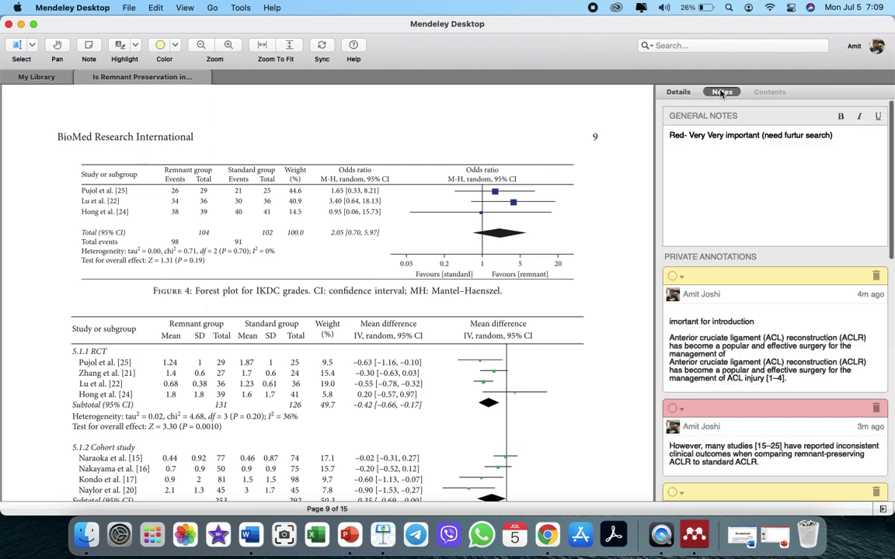
scroll(773, 317, down, 3)
scroll(773, 317, down, 5)
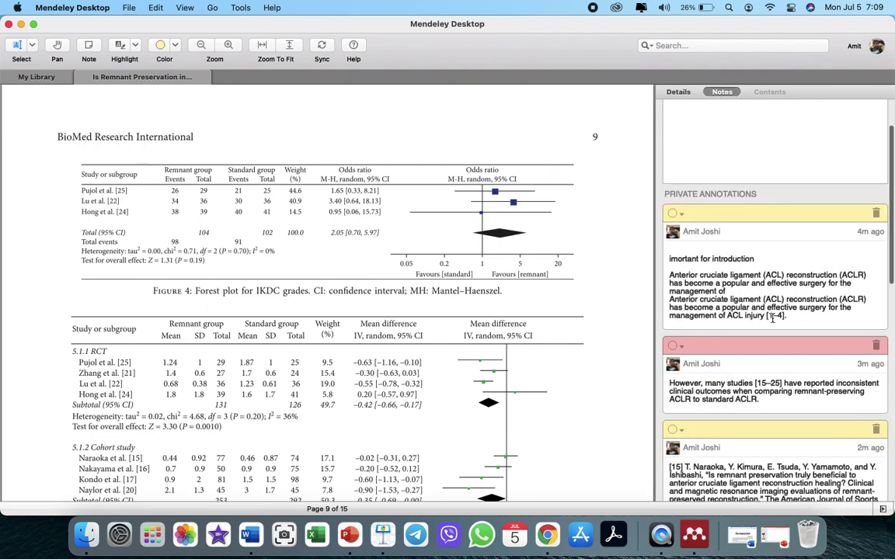
scroll(773, 318, down, 2)
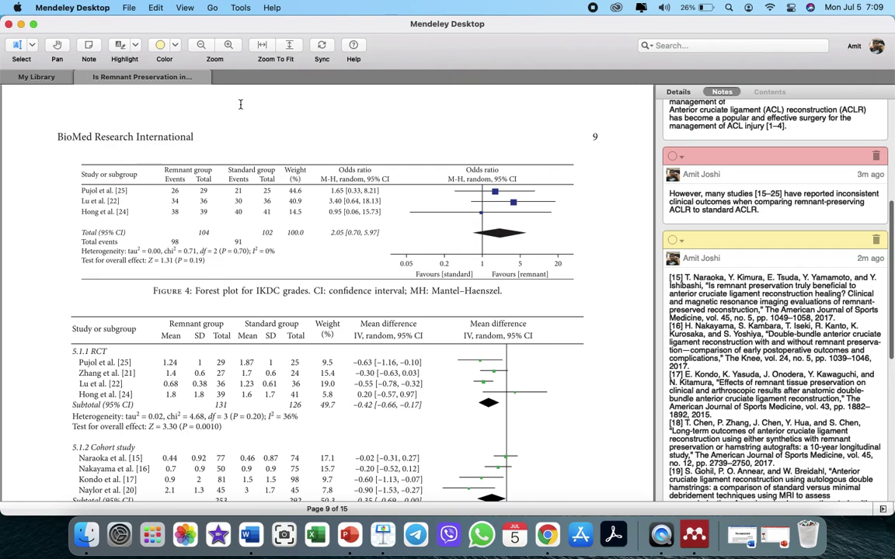
- Open the remnant preservation femoral tensioning paper and view its notes
click(77, 77)
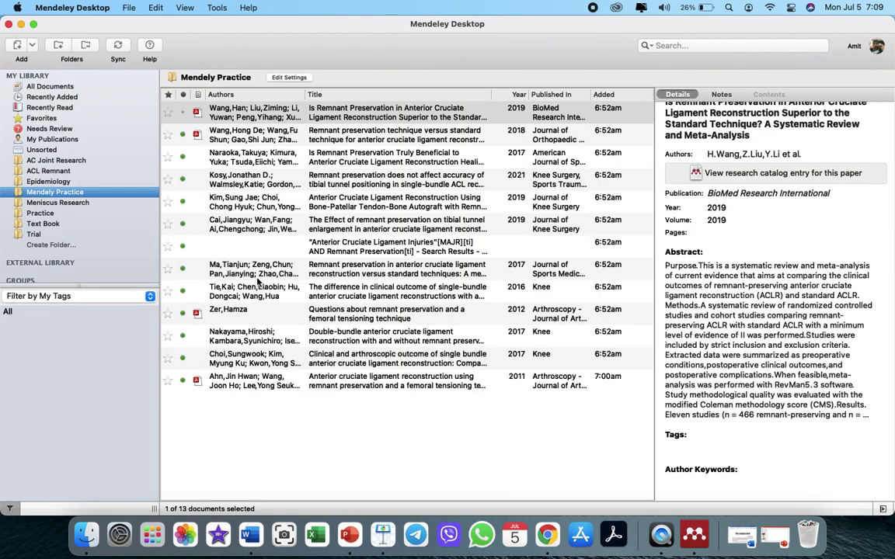
double_click(226, 383)
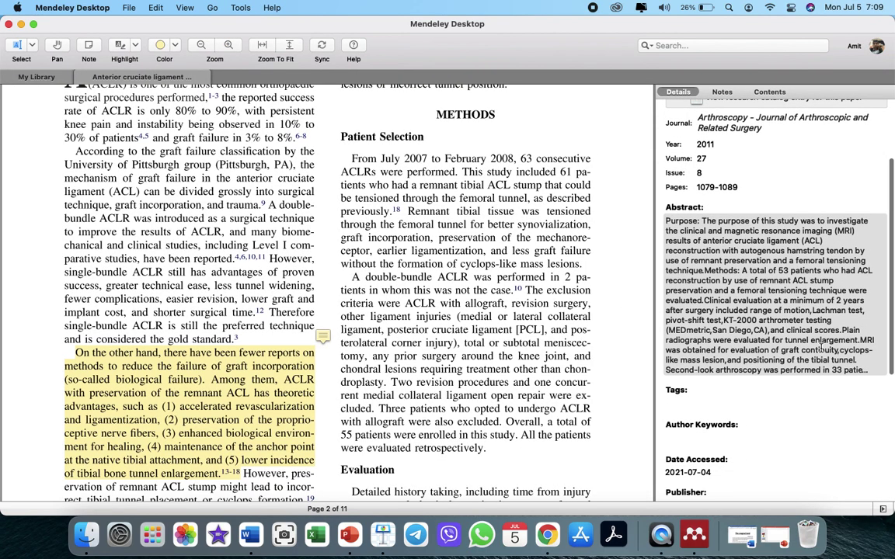
click(722, 92)
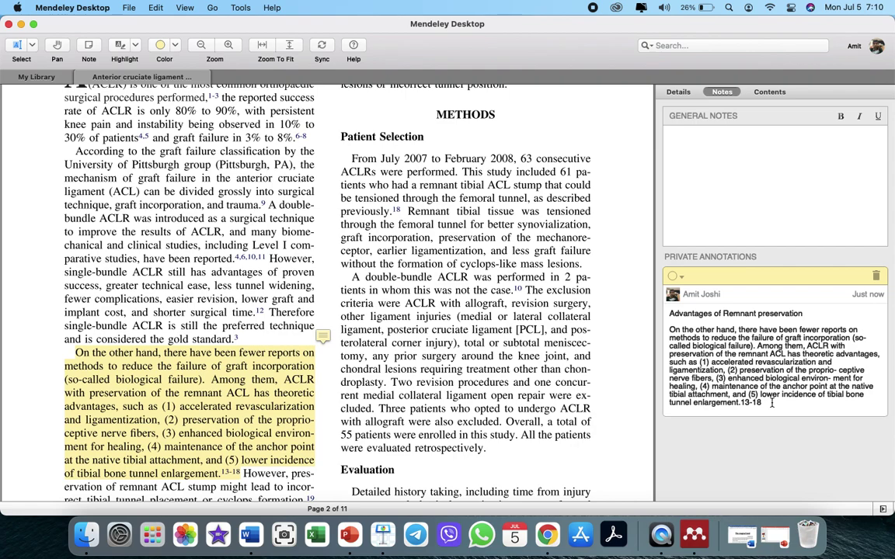
- Minimize Mendeley and the browser, then restore Mendeley and close the open paper
click(22, 26)
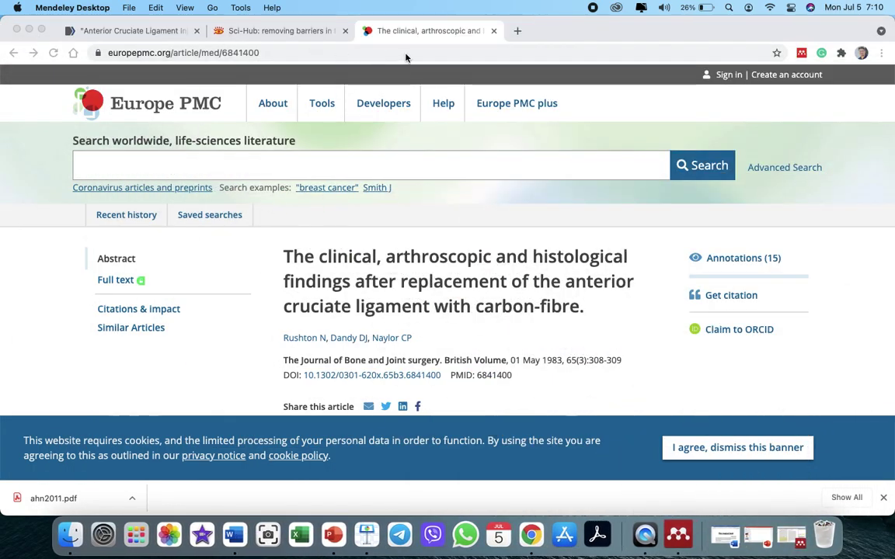
click(29, 30)
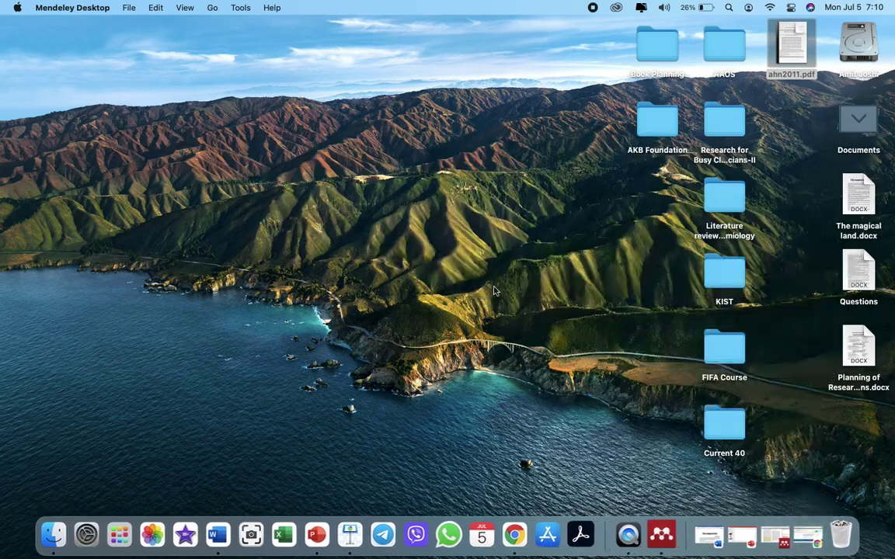
click(708, 536)
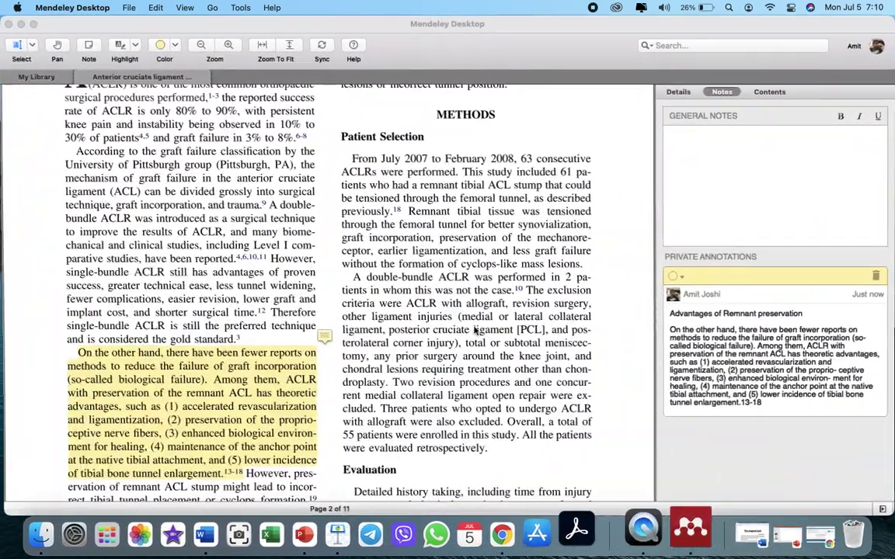
click(80, 78)
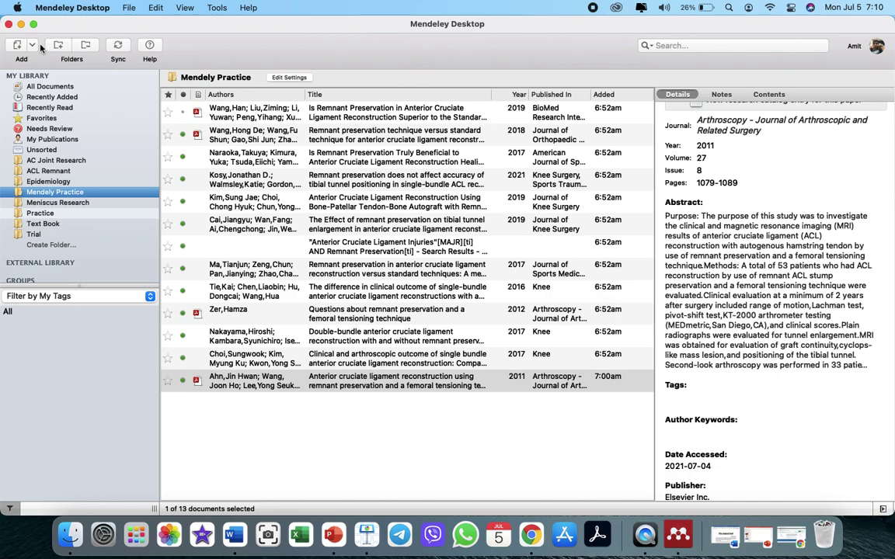
- Open the ACL epidemiology literature review folder and move ahlden2012.pdf onto the desktop
click(21, 24)
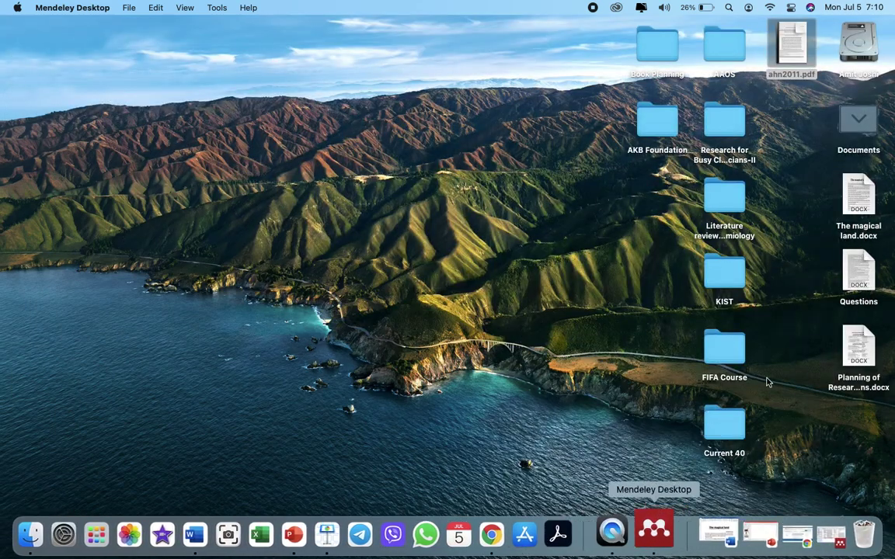
click(723, 124)
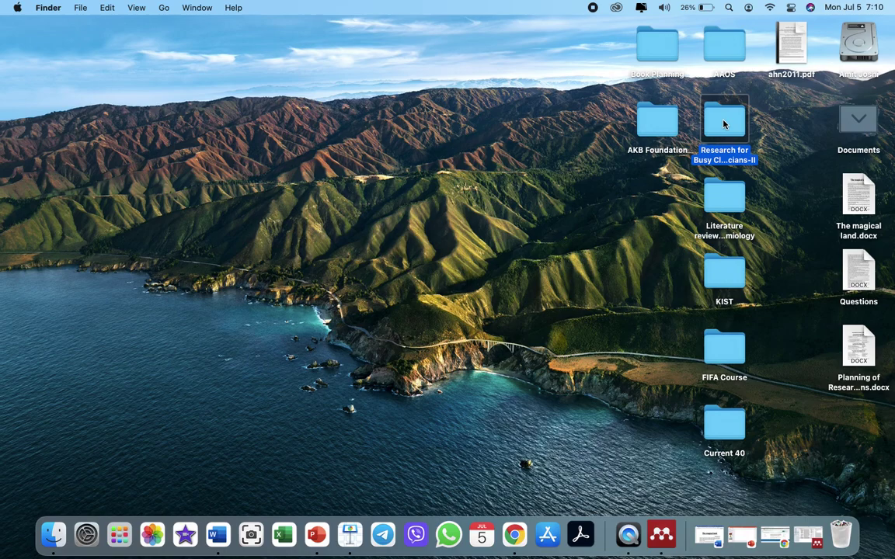
click(708, 200)
double_click(709, 202)
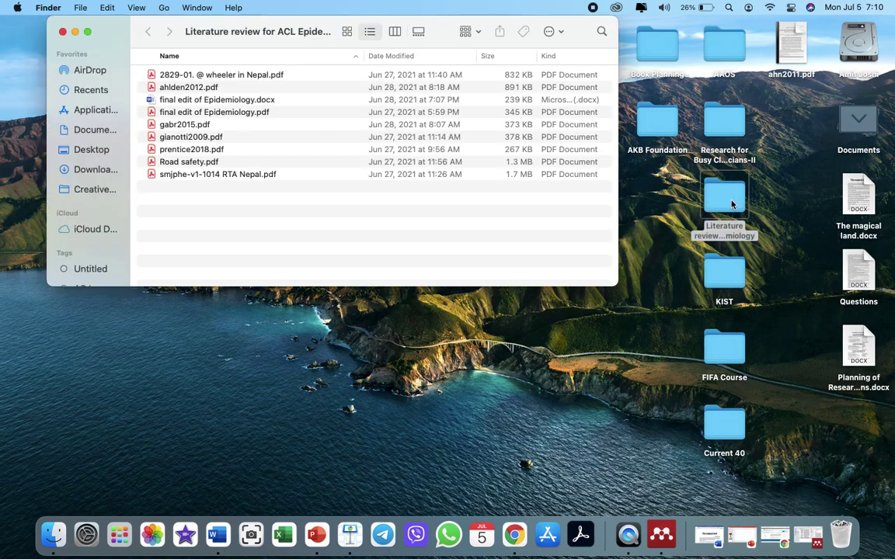
drag(176, 87, 812, 339)
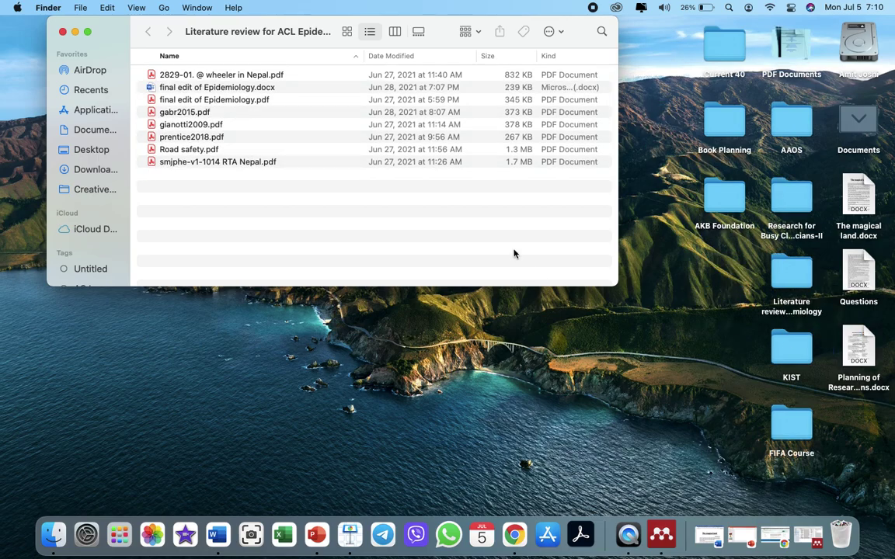
- Close the folder, confirm ahlden2012.pdf in the desktop PDF Documents stack, and restore Mendeley
click(62, 31)
double_click(782, 45)
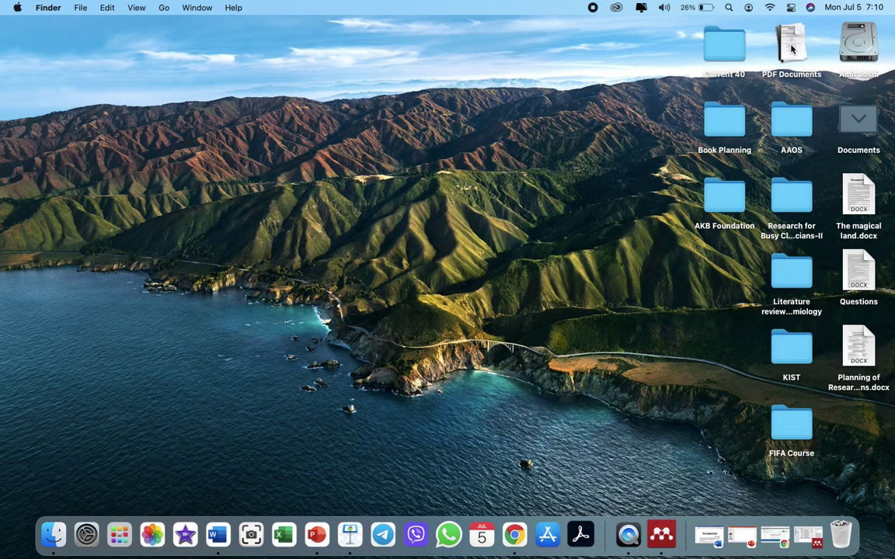
click(782, 45)
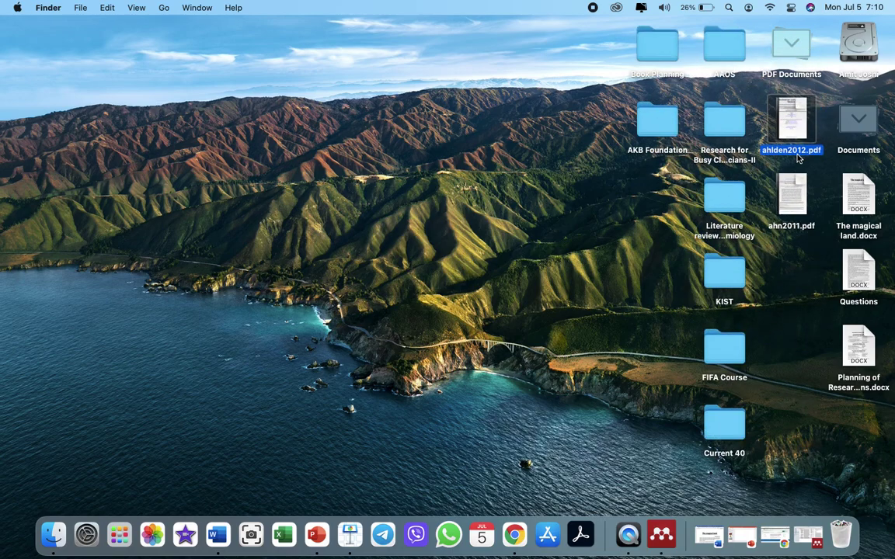
click(805, 531)
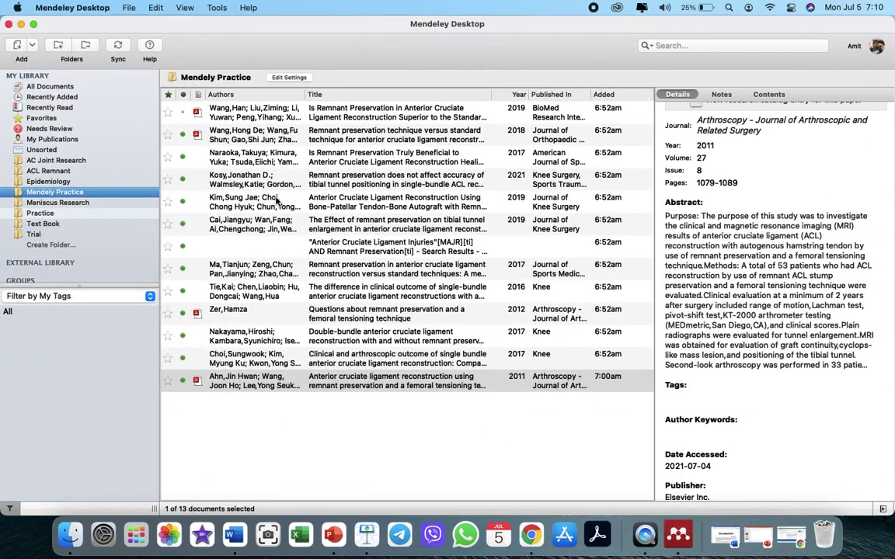
- Add ahlden2012.pdf from the desktop to Mendely Practice and sync with Mendeley Web
drag(534, 31, 304, 39)
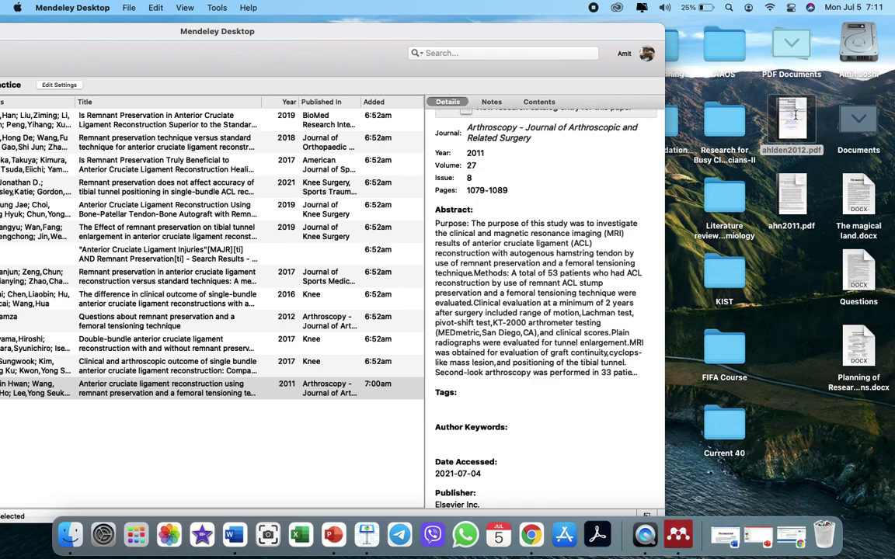
drag(794, 115, 195, 399)
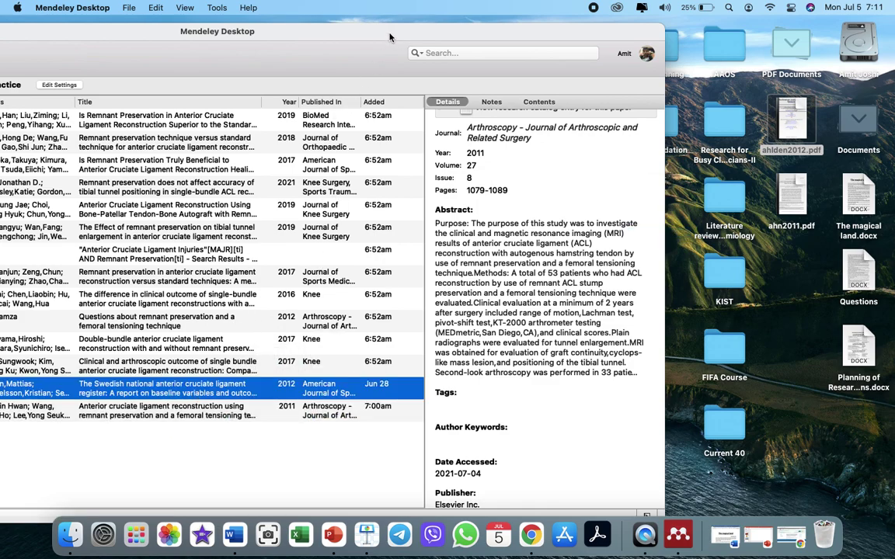
double_click(350, 31)
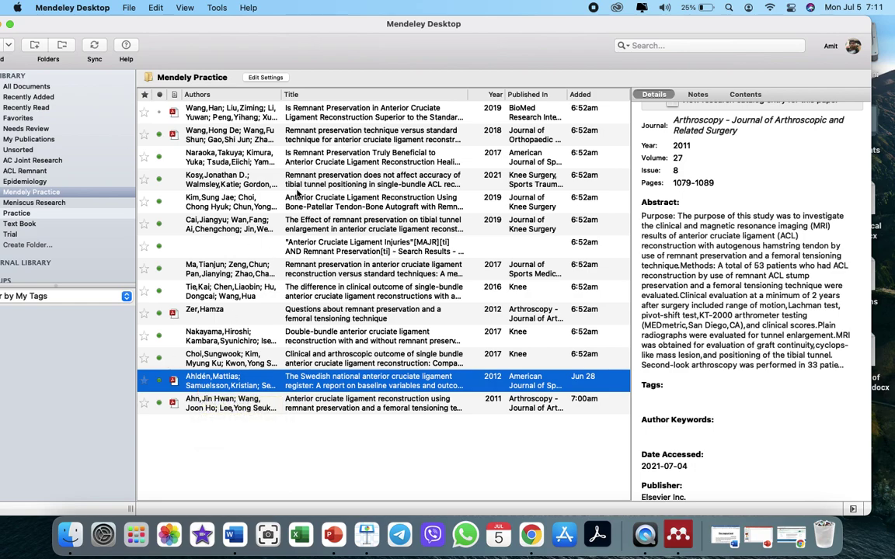
click(94, 48)
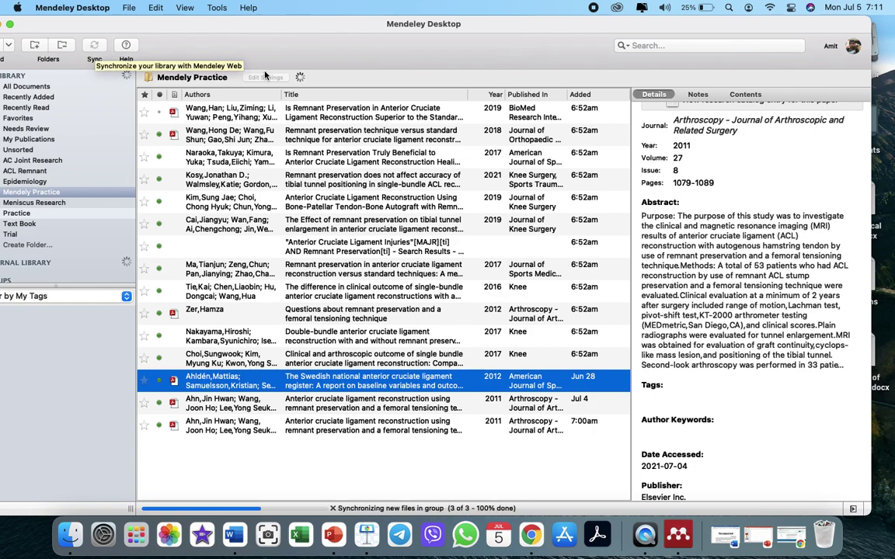
- Use Tools > Check for Duplicates to merge the two Ahn 2011 remnant preservation entries
click(217, 8)
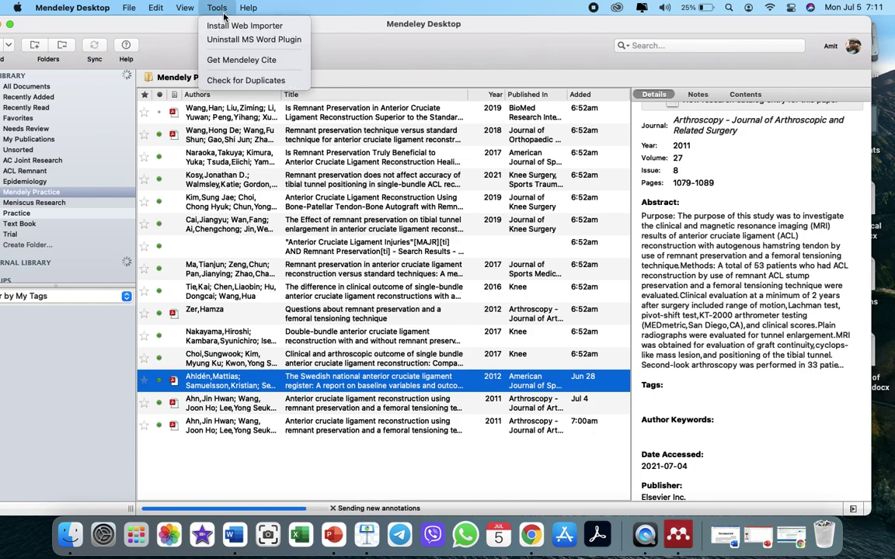
click(247, 81)
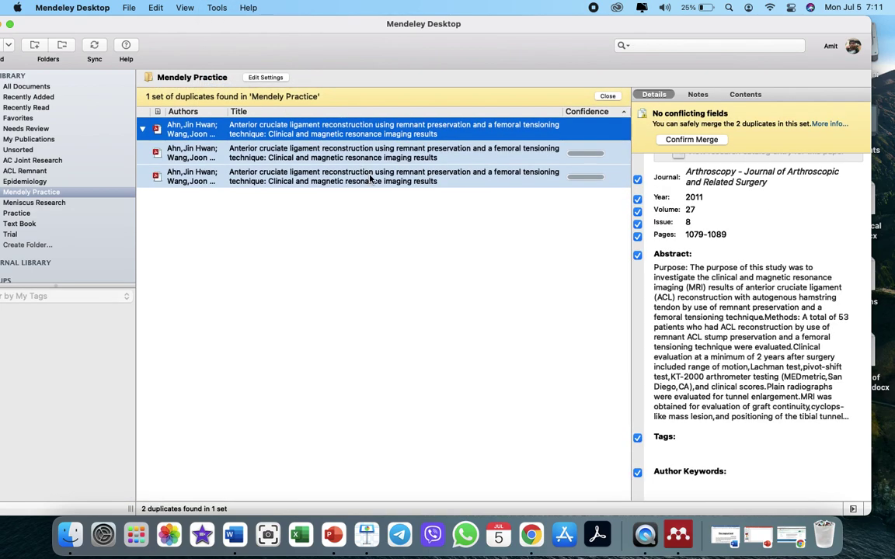
click(694, 141)
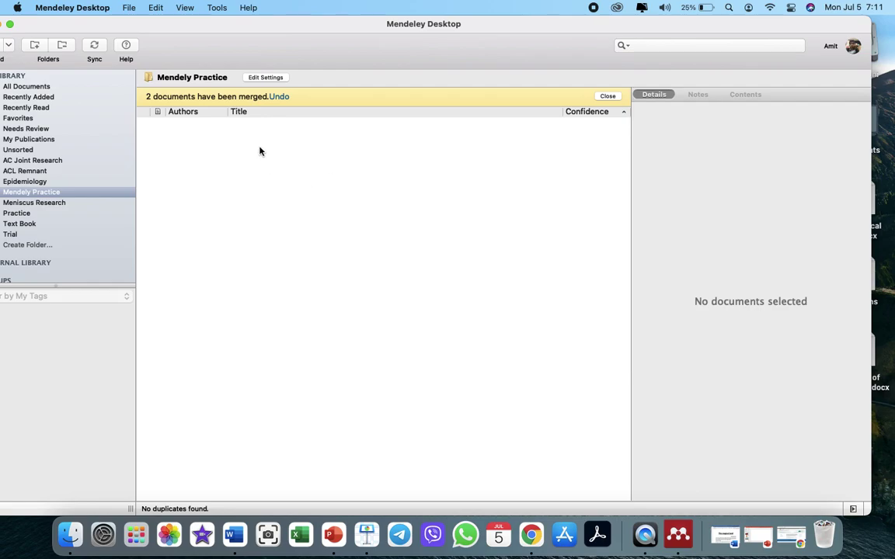
click(607, 95)
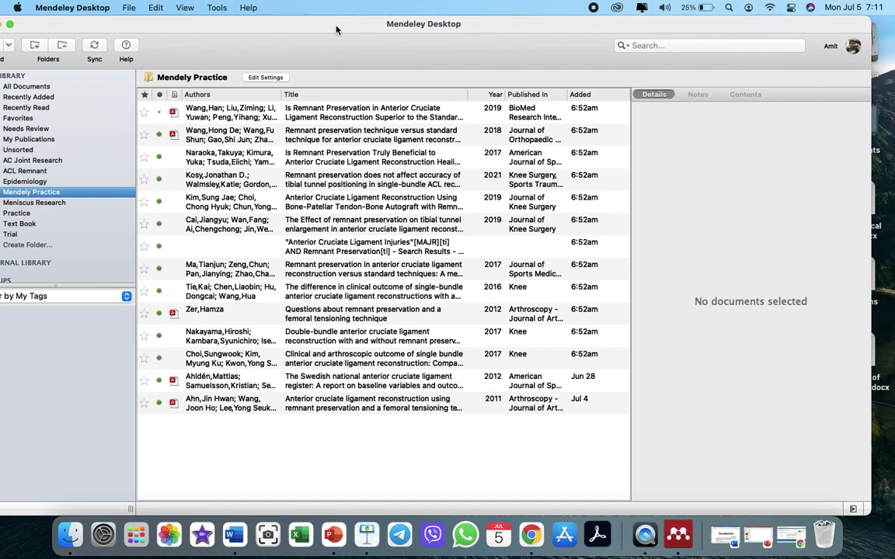
- Browse Epidemiology > ACL Remnant, check the Tie 2016 meta-analysis notes, then close it
drag(315, 31, 392, 29)
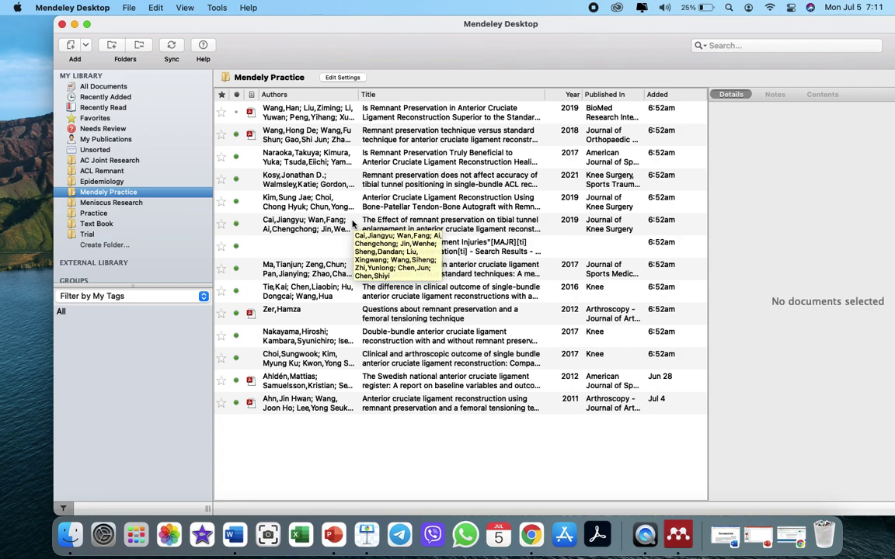
click(100, 181)
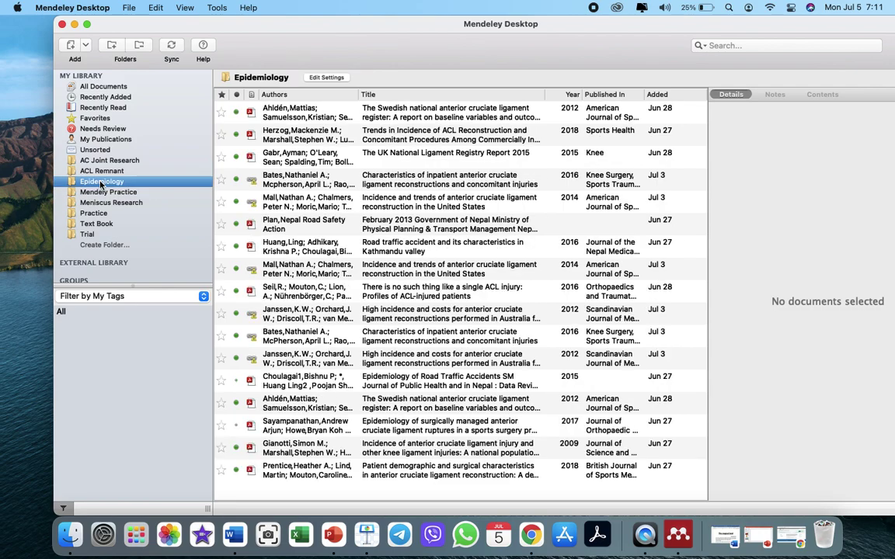
click(108, 171)
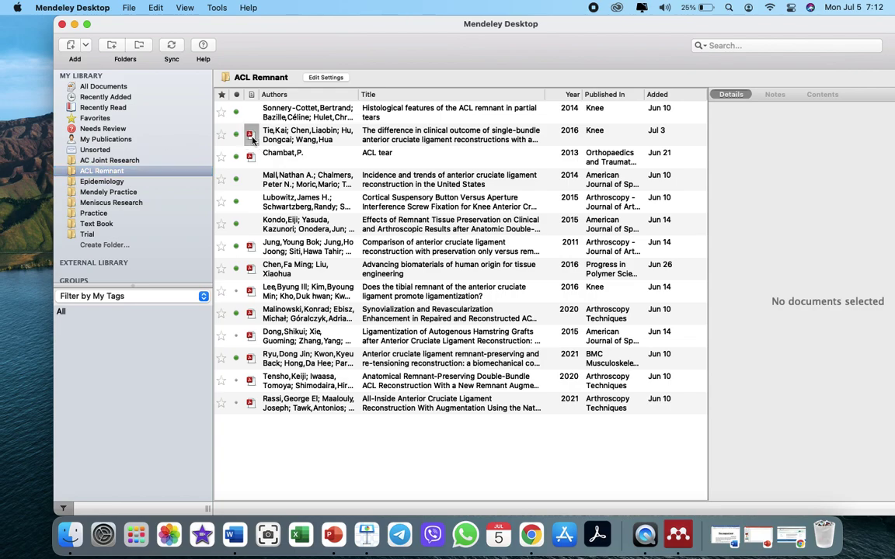
double_click(228, 129)
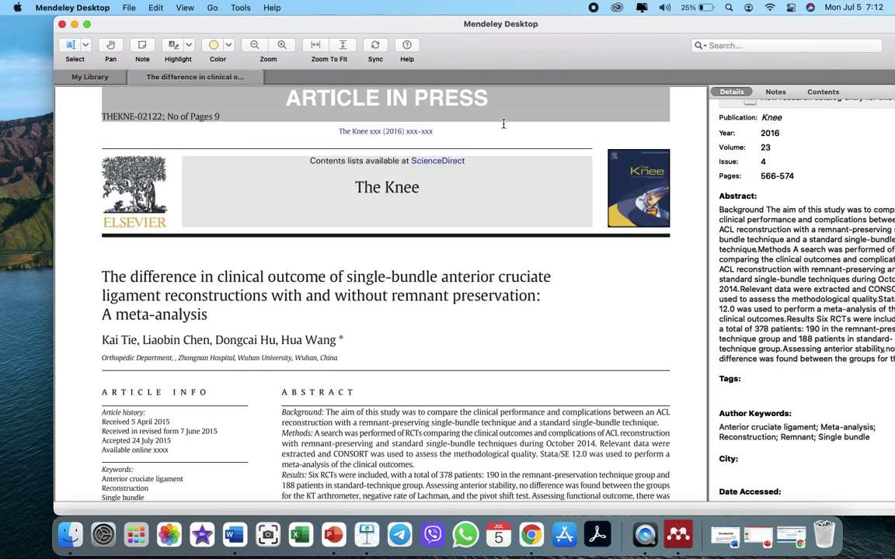
click(776, 91)
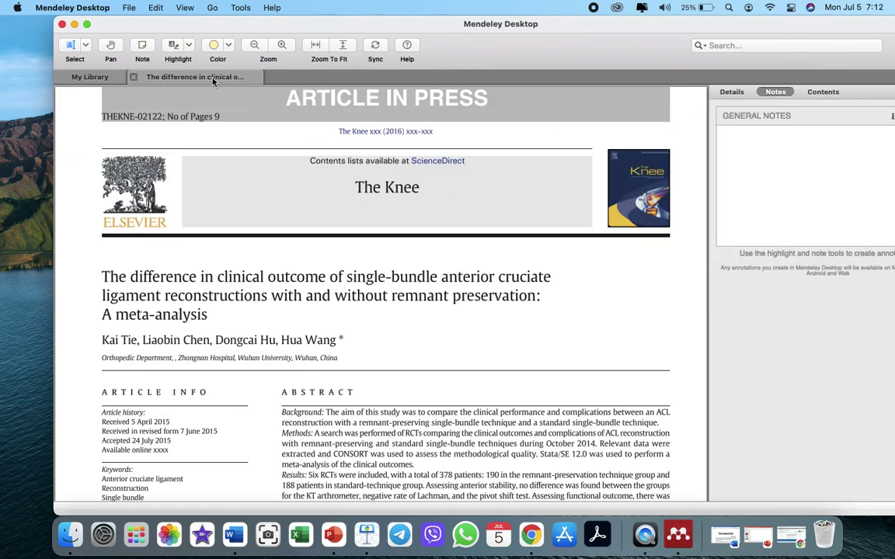
click(133, 78)
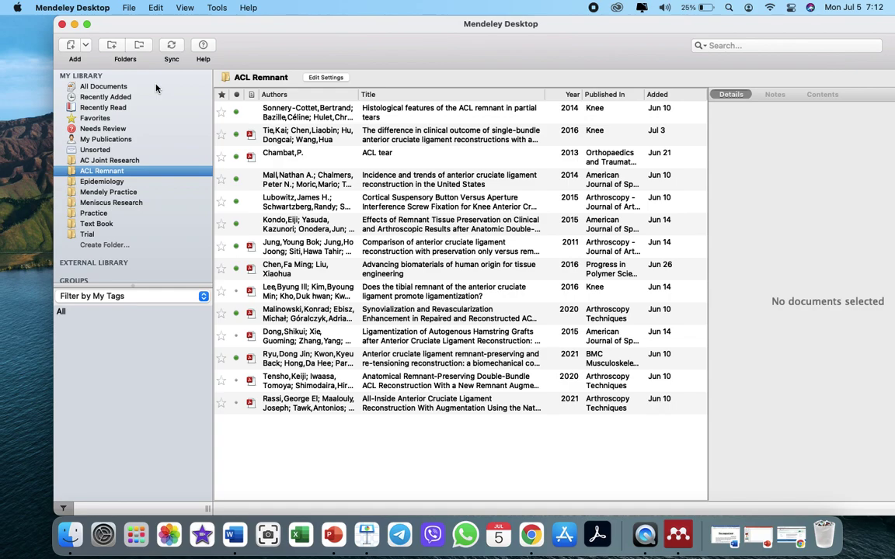
- Bring The magical land full screen in Word, cursor after 'inside the cottage.', References showing
click(74, 24)
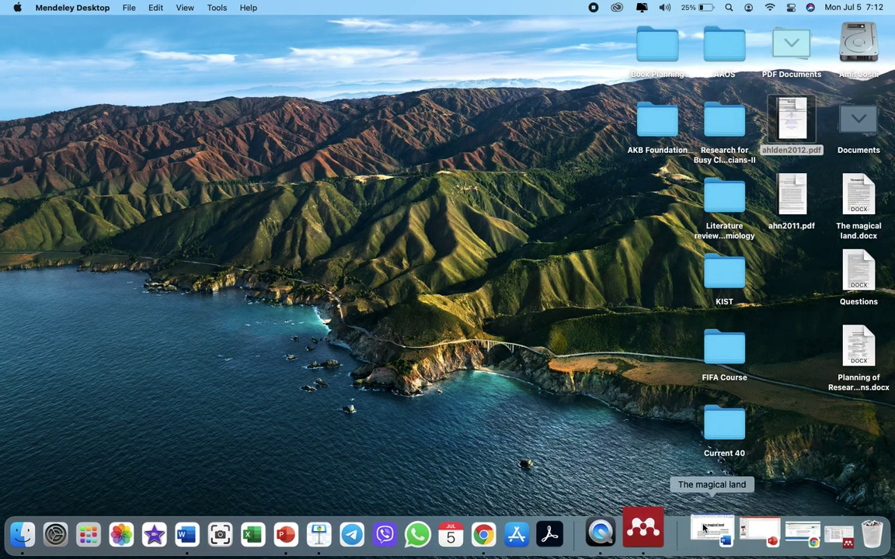
click(709, 531)
scroll(464, 334, down, 3)
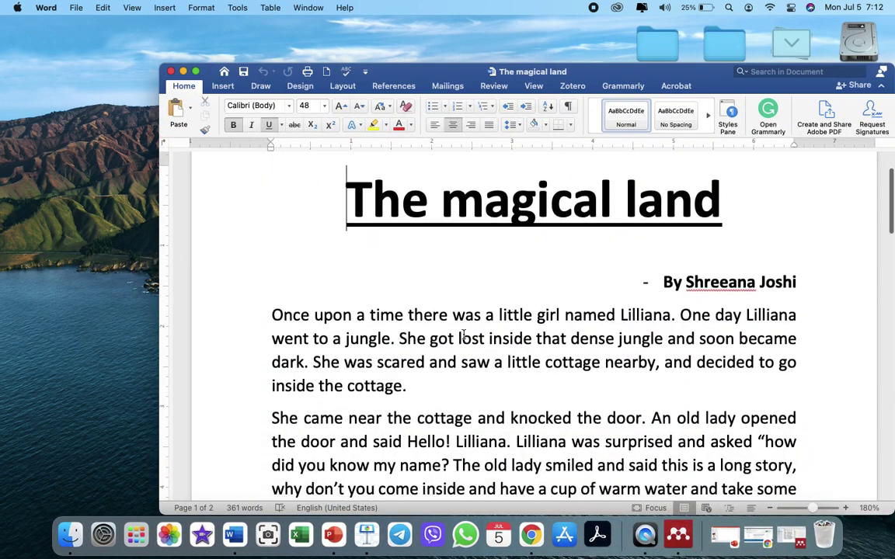
scroll(463, 334, down, 1)
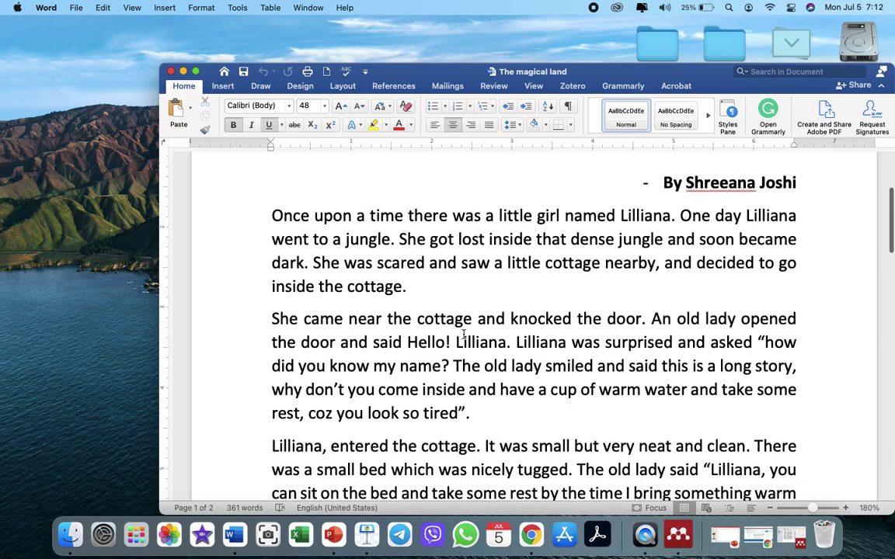
click(197, 73)
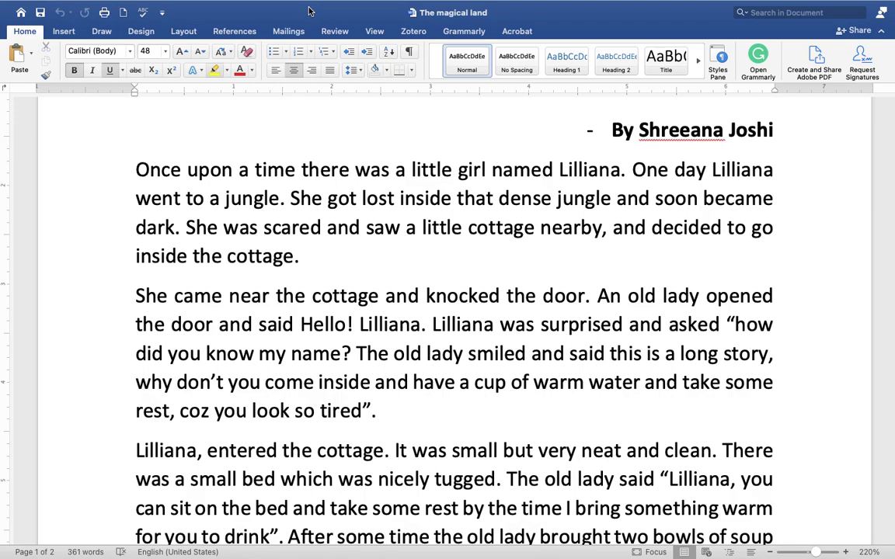
click(301, 259)
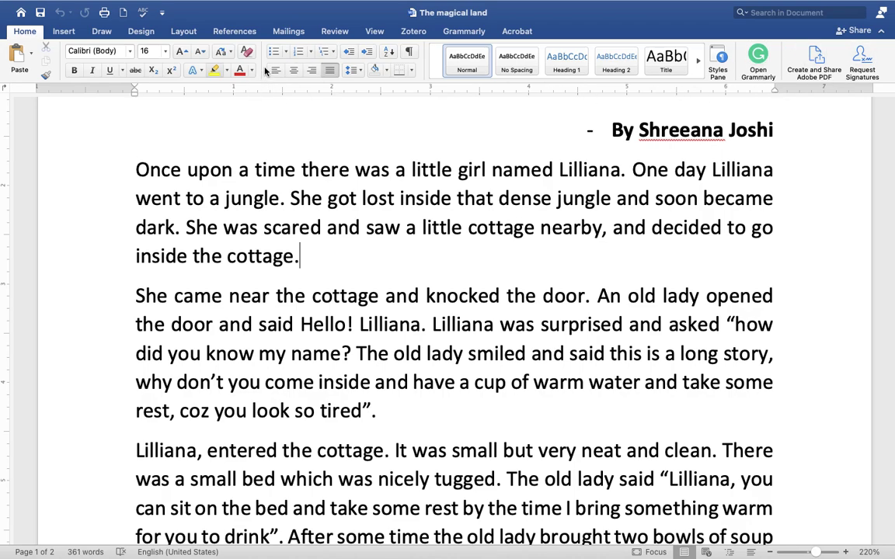
click(241, 34)
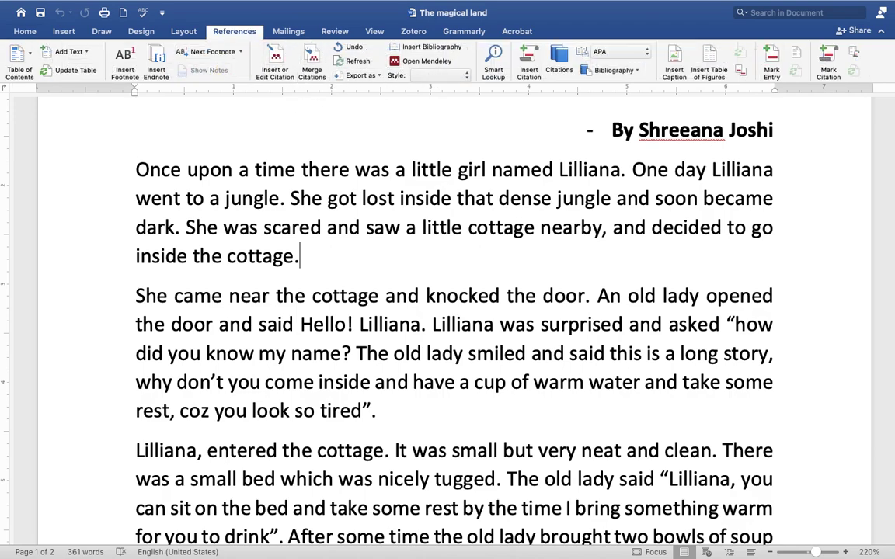
mouse_move(695, 555)
- Start a Mendeley citation, pick the first three Mendely Practice papers, and return to Word
click(275, 63)
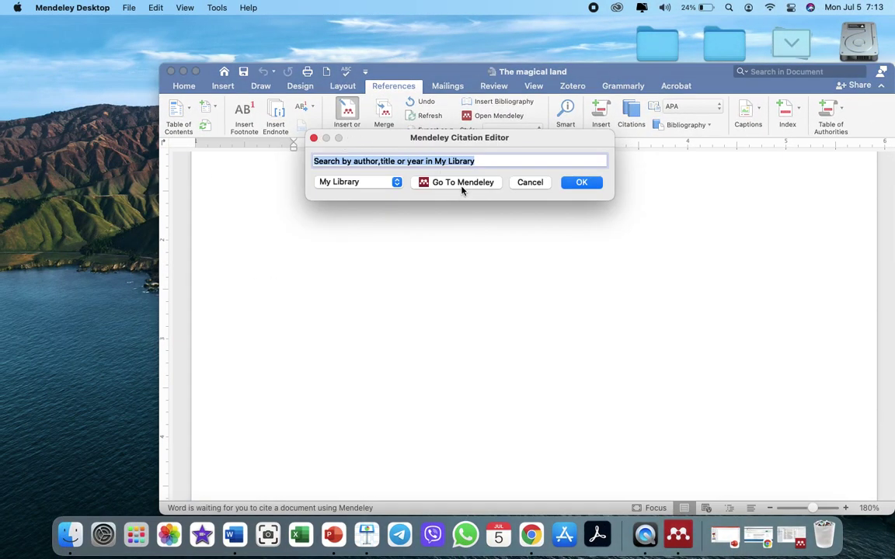
click(461, 192)
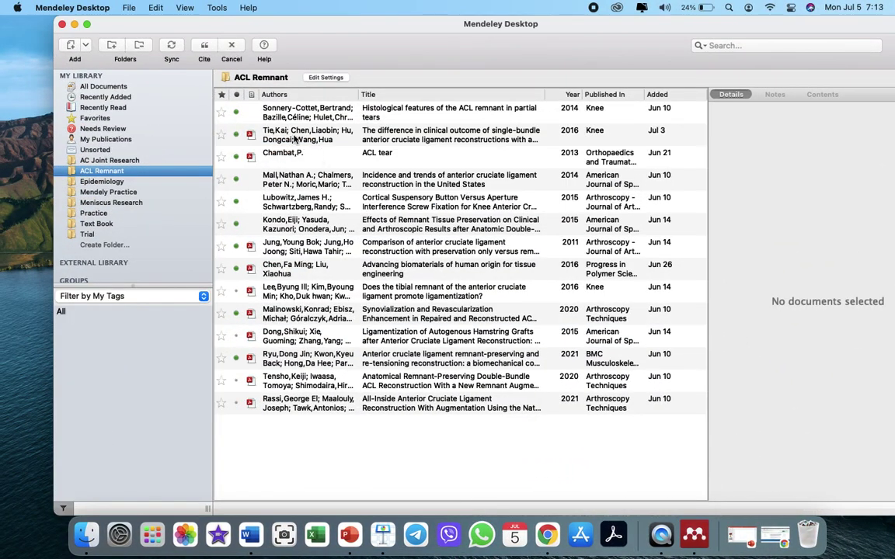
click(258, 113)
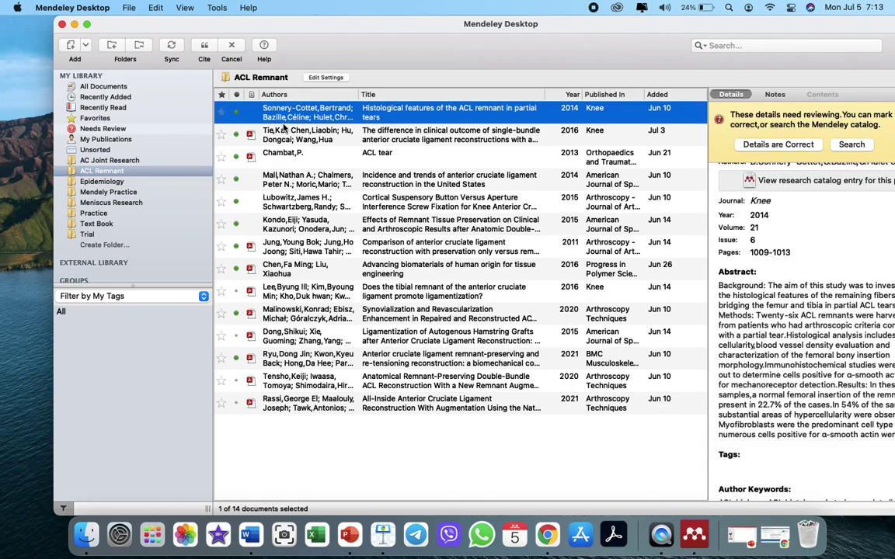
click(101, 191)
click(272, 113)
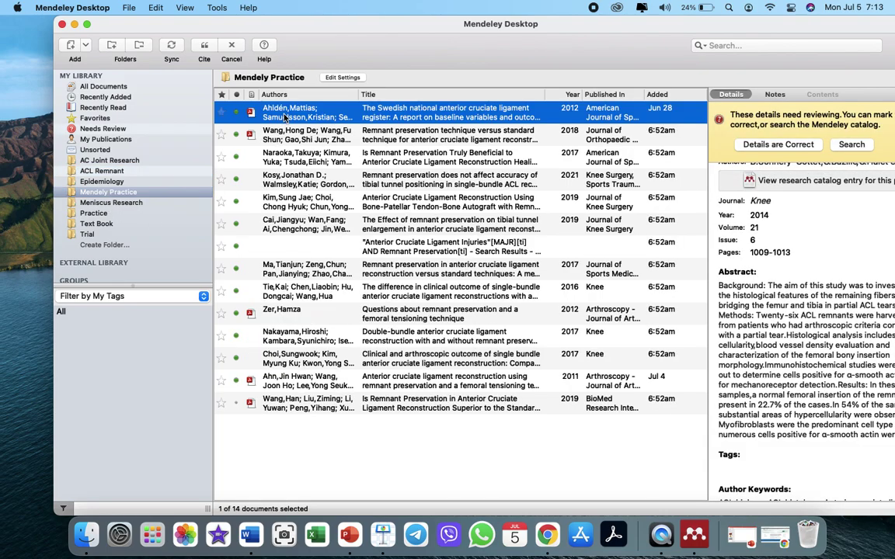
shift+click(275, 134)
shift+click(258, 149)
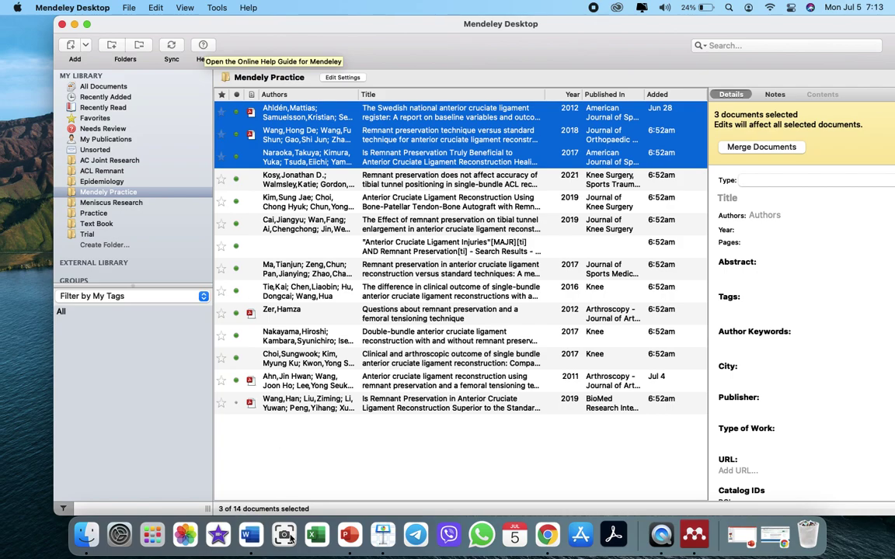
click(245, 532)
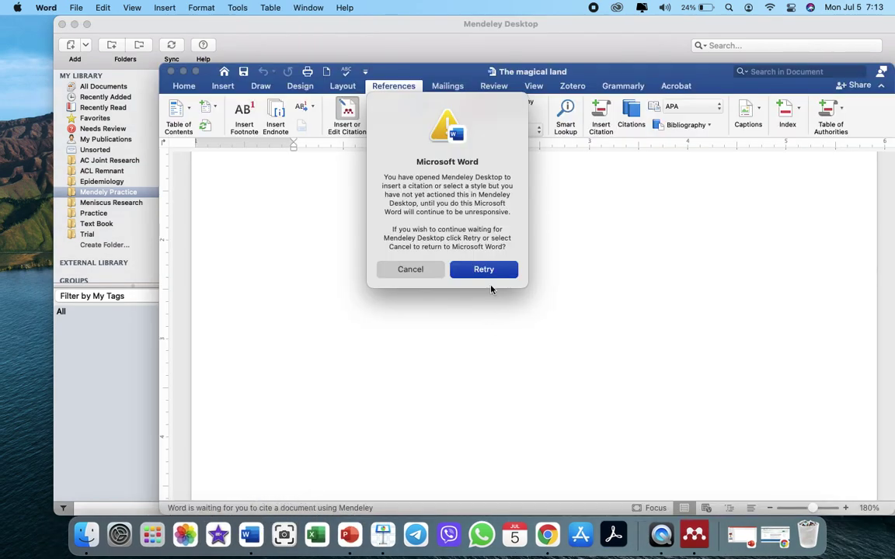
- Insert the citation (Ahldén et al. 2012; Naraoka et al. 2017; Wang et al. 2018) after 'inside the cottage.'
click(484, 271)
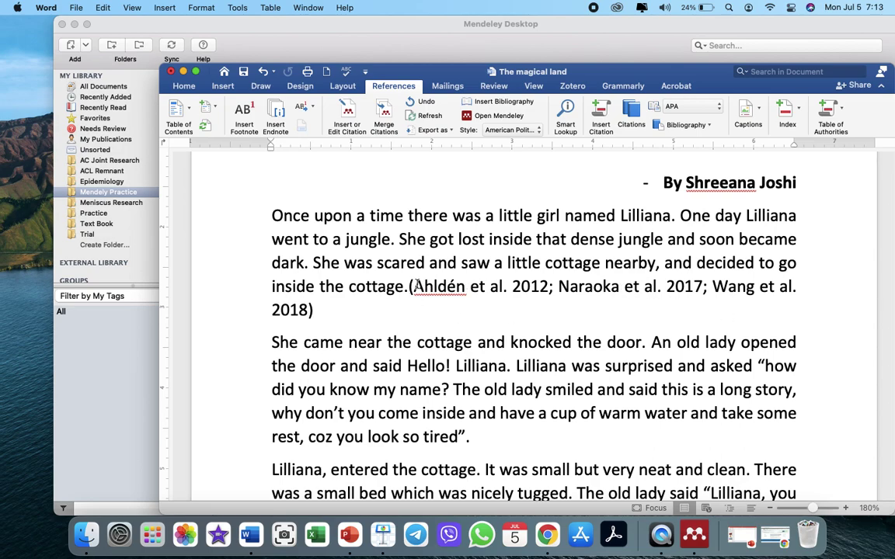
click(540, 131)
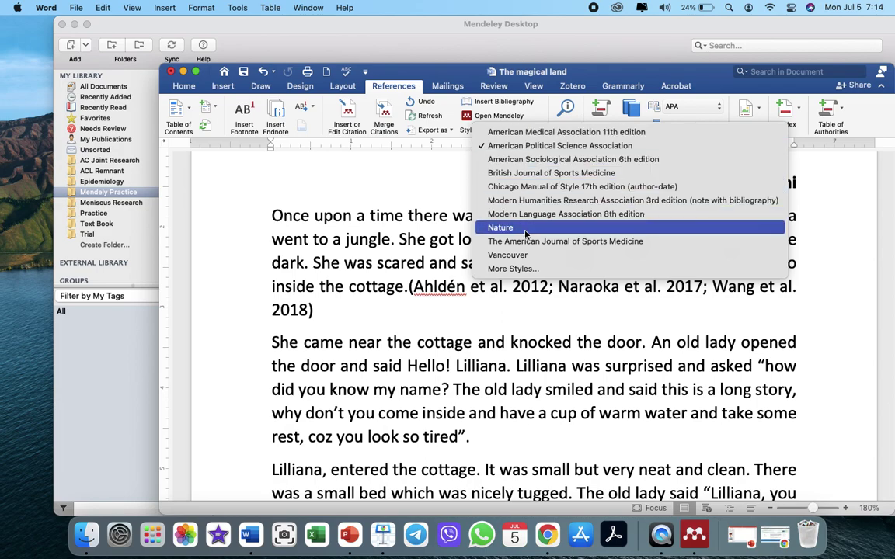
- Switch the citation style to Vancouver, then to The American Journal of Sports Medicine
click(508, 255)
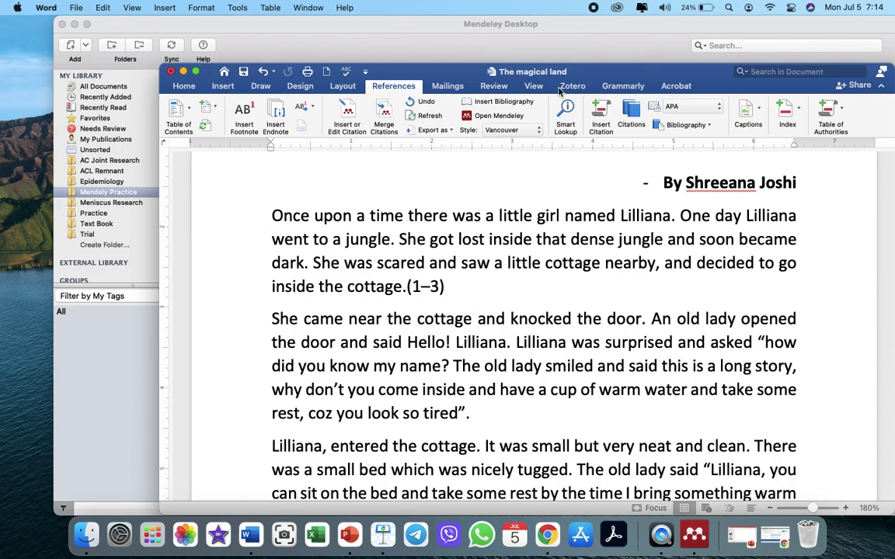
click(537, 131)
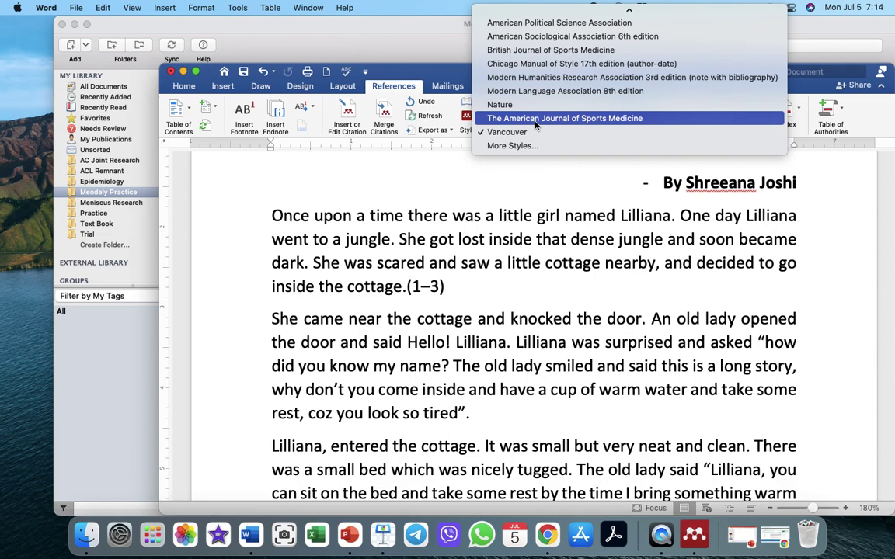
click(535, 120)
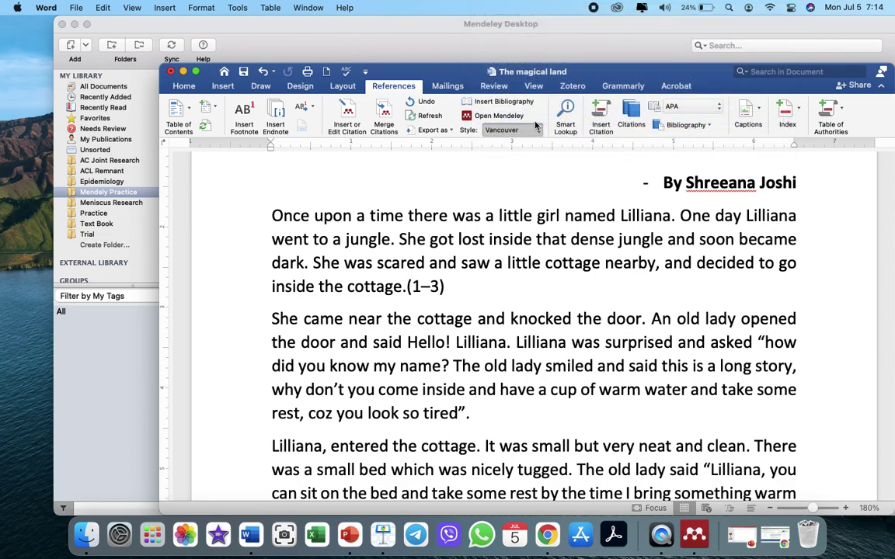
click(420, 290)
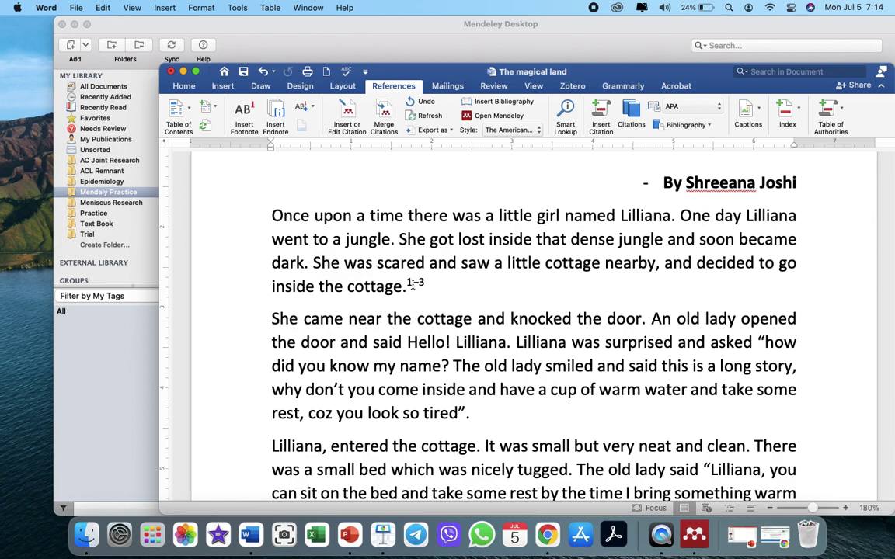
scroll(457, 313, down, 15)
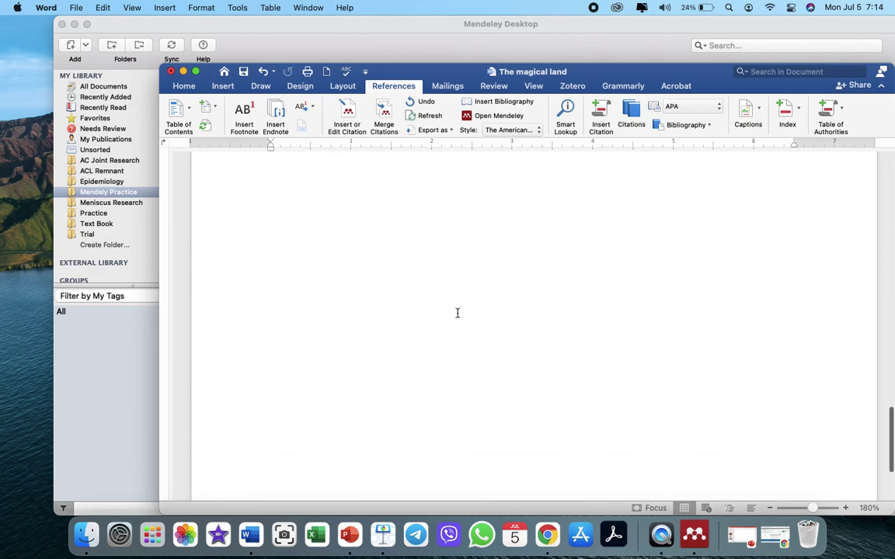
scroll(458, 312, up, 3)
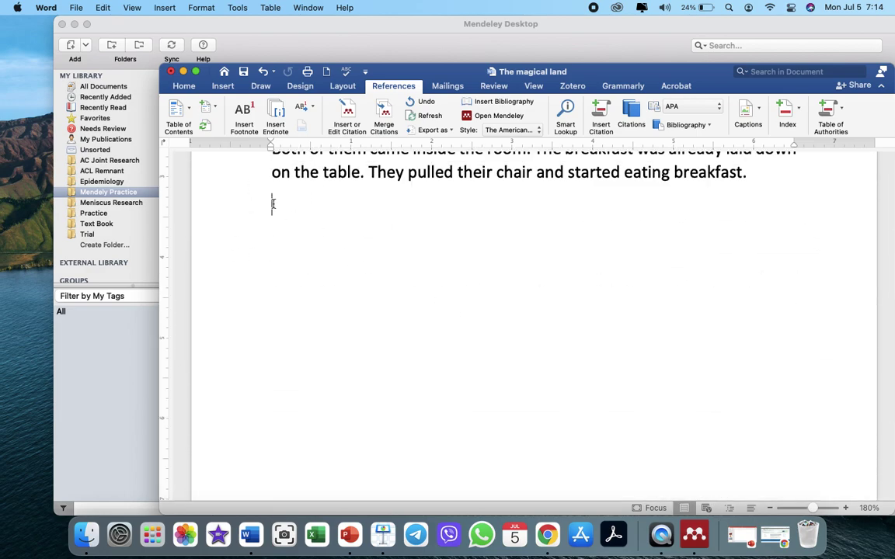
- Add blank lines after the last paragraph and insert a numbered AJSM-format bibliography
key(Return)
key(Return)
key(Return)
click(499, 104)
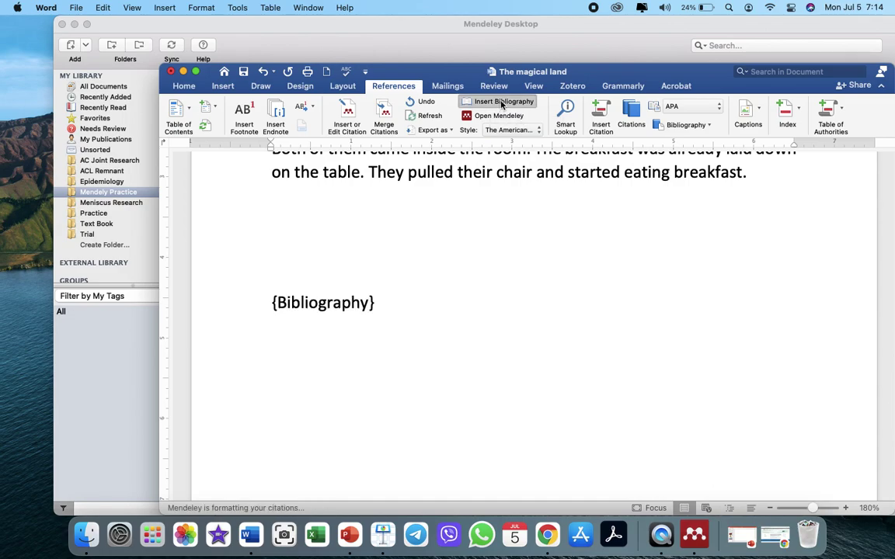
scroll(477, 426, down, 5)
scroll(477, 426, up, 5)
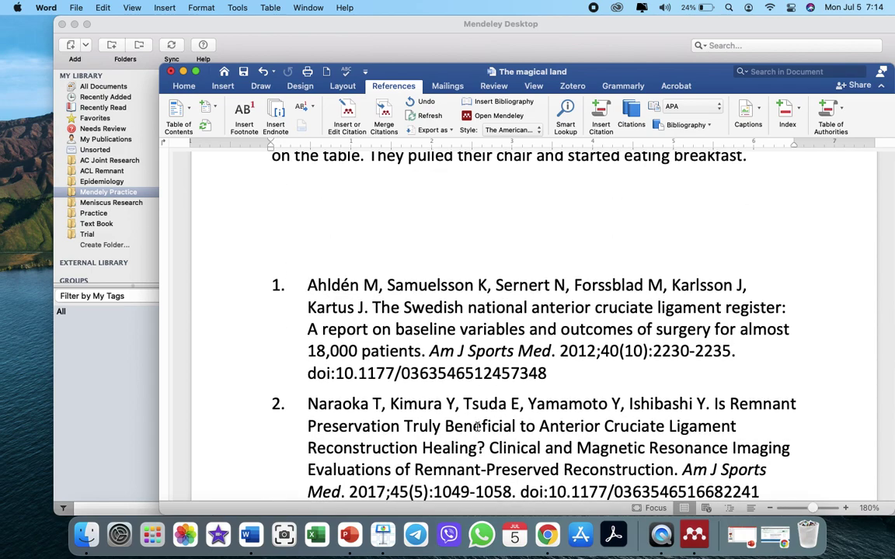
click(540, 131)
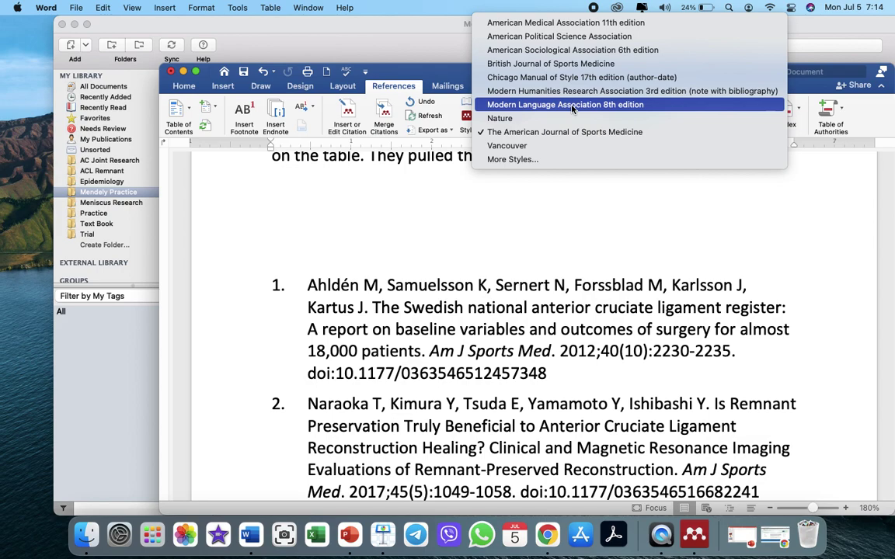
- Try downloading the Harvard style via More Styles, which returns 'Page not found.'
click(398, 199)
click(538, 133)
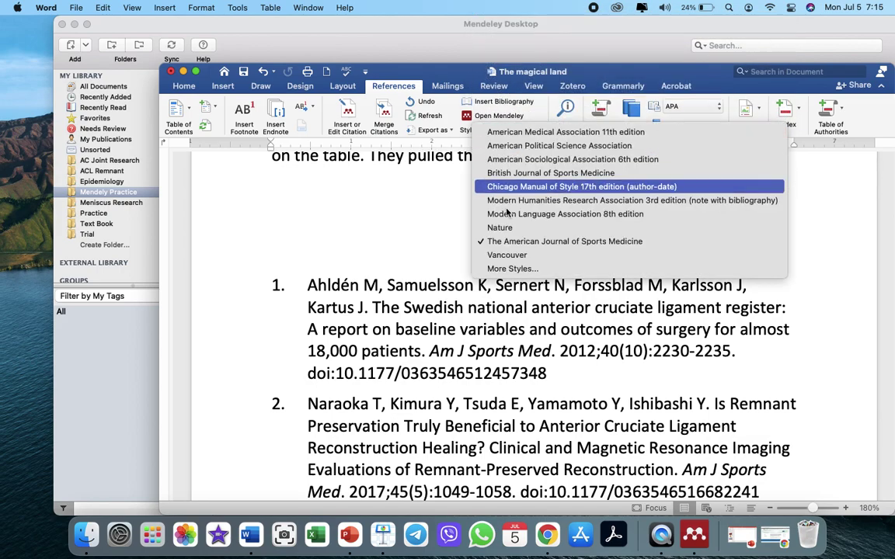
click(501, 270)
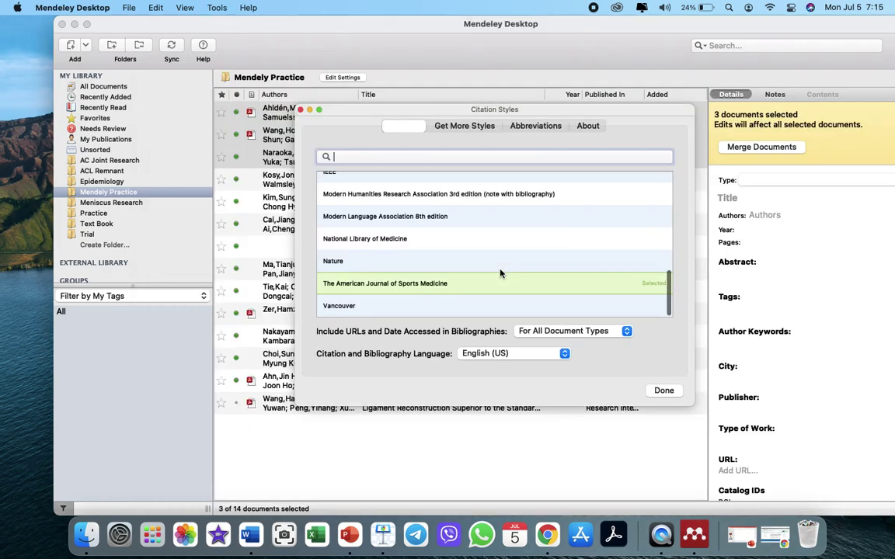
click(465, 129)
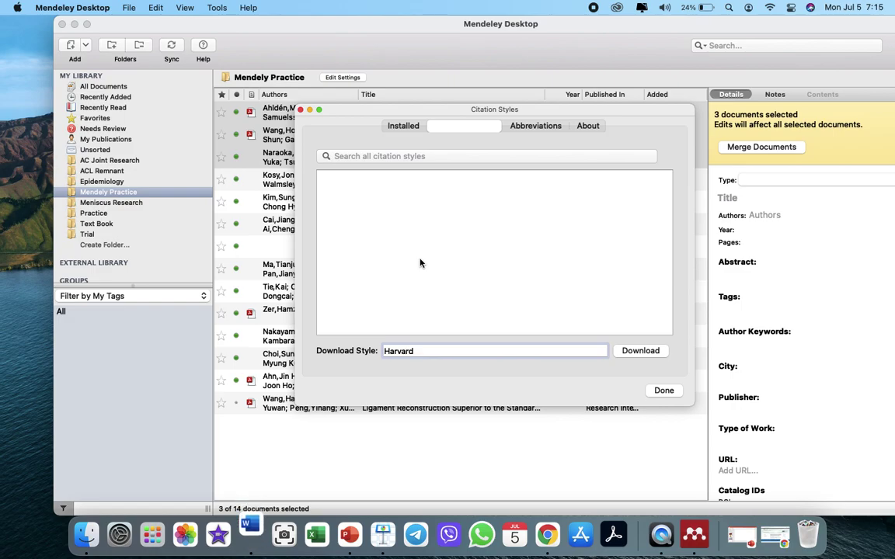
key(Return)
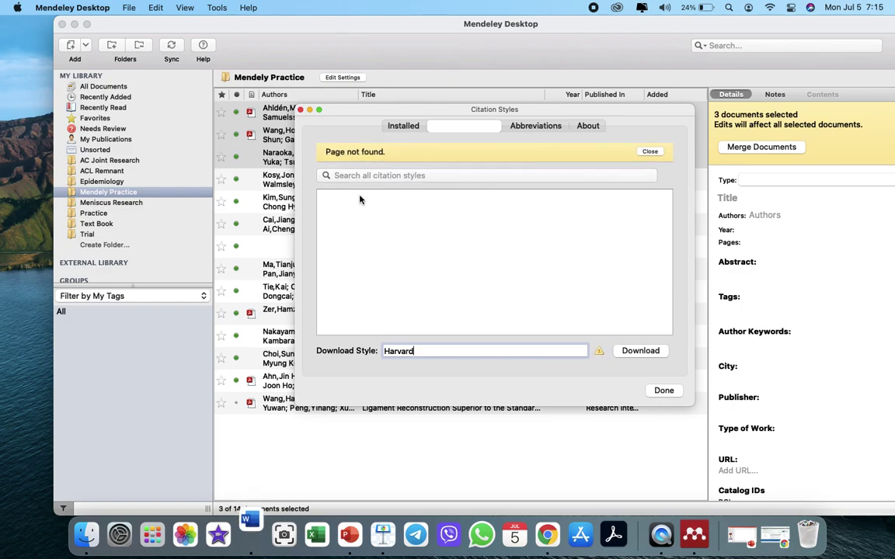
click(245, 530)
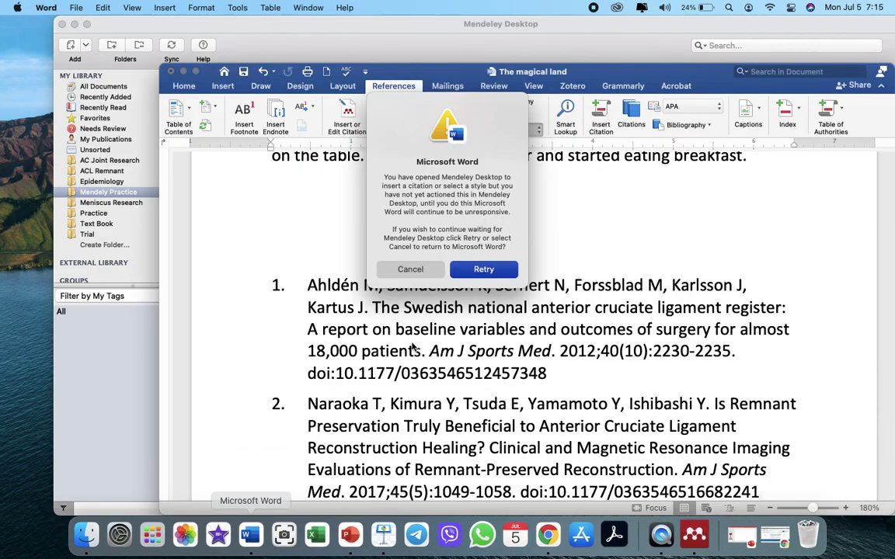
- Dismiss Word's warning, open More Styles, and scroll the installed list to the Harvard styles
click(411, 269)
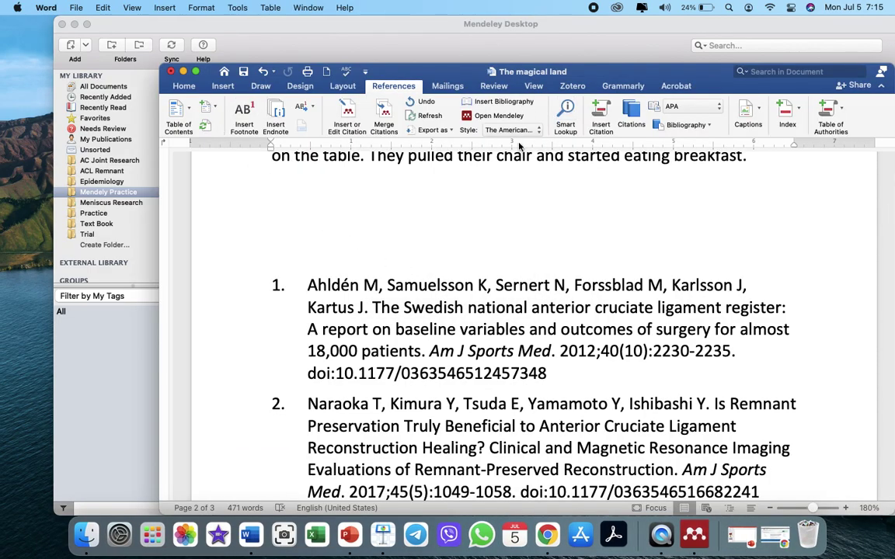
click(539, 131)
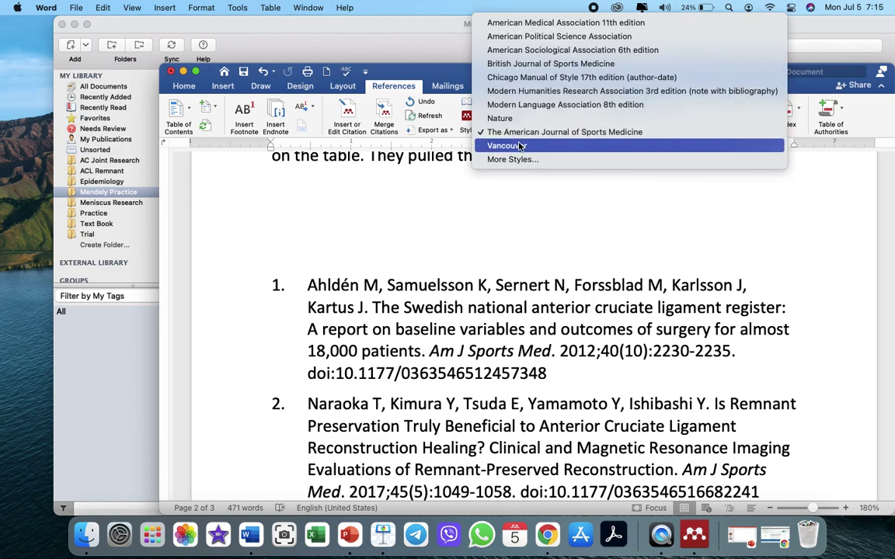
click(515, 159)
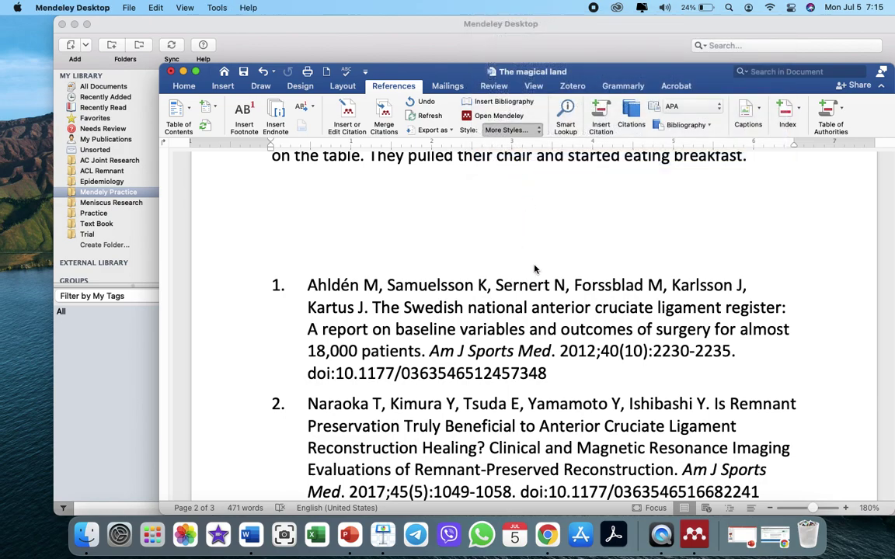
scroll(451, 253, up, 5)
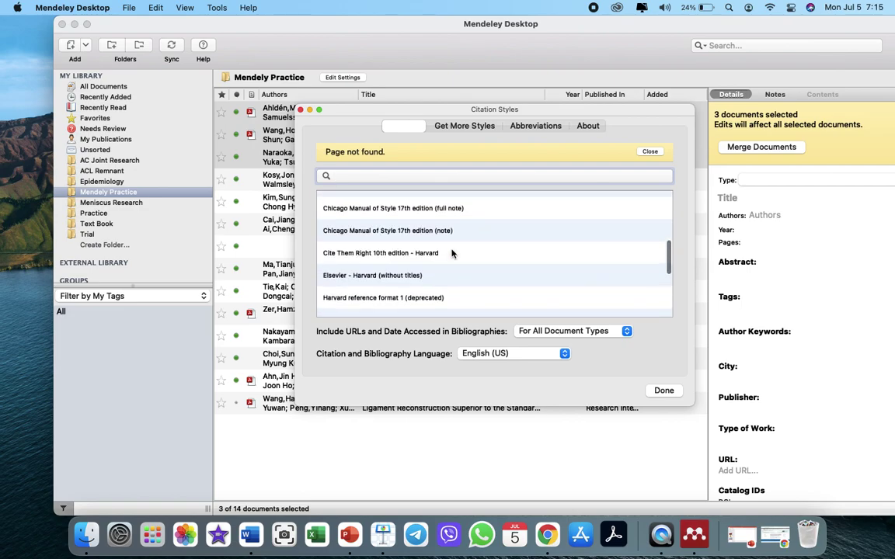
- Select Cite Them Right 10th edition - Harvard, choose Use this Style, and finish with Done
click(417, 254)
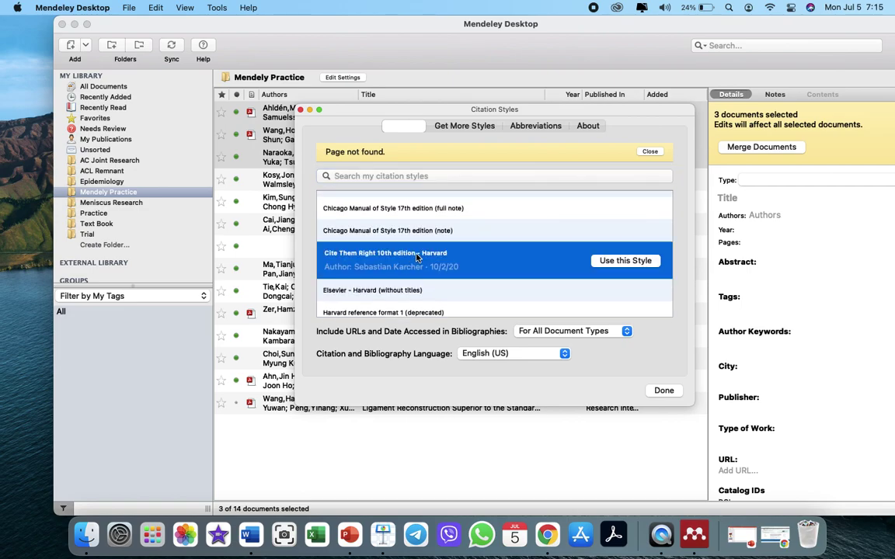
click(627, 262)
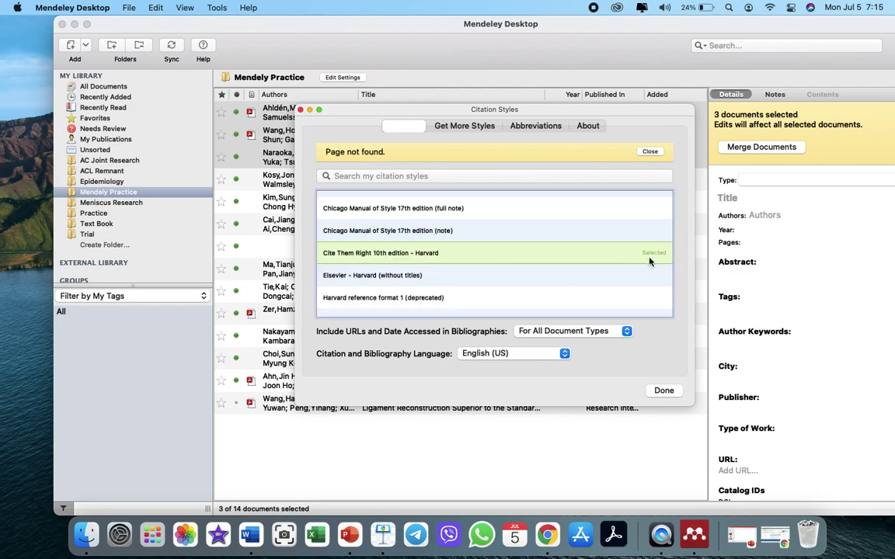
click(663, 391)
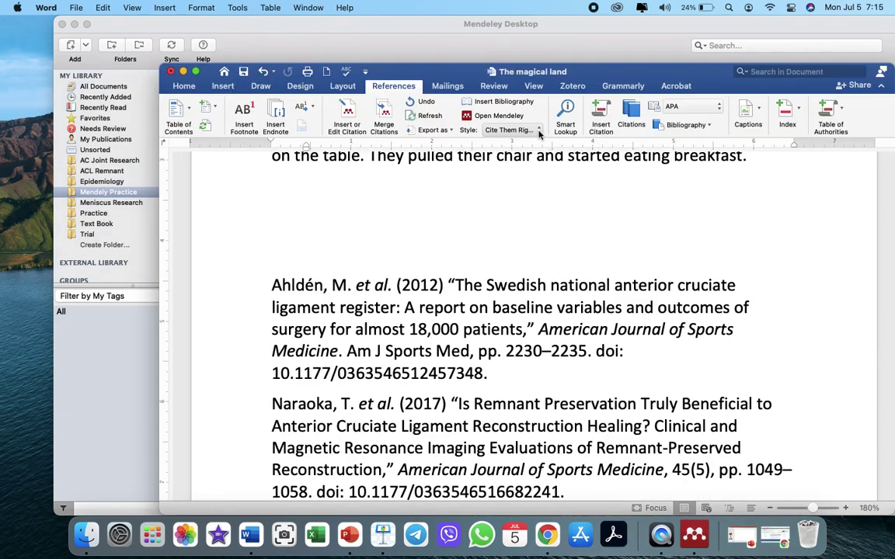
- Reopen More Styles and apply Cite Them Right 10th edition - Harvard again
click(539, 131)
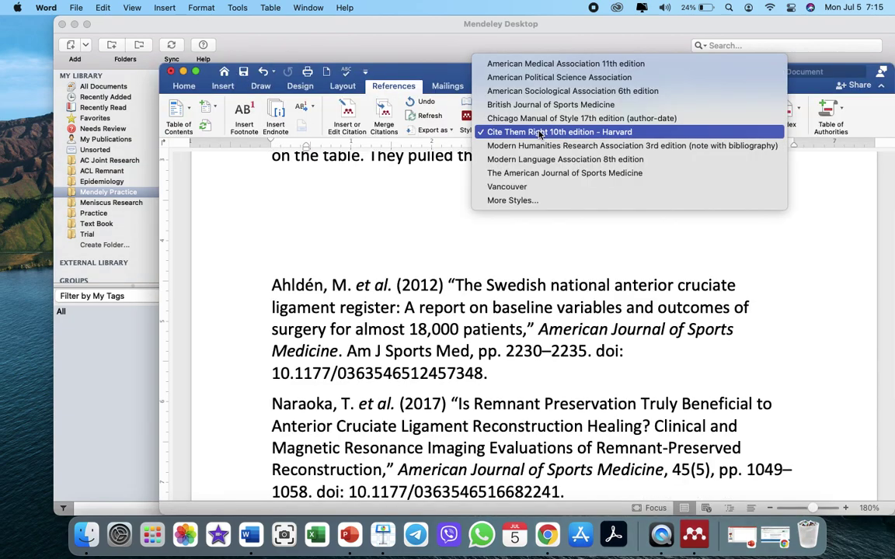
click(512, 201)
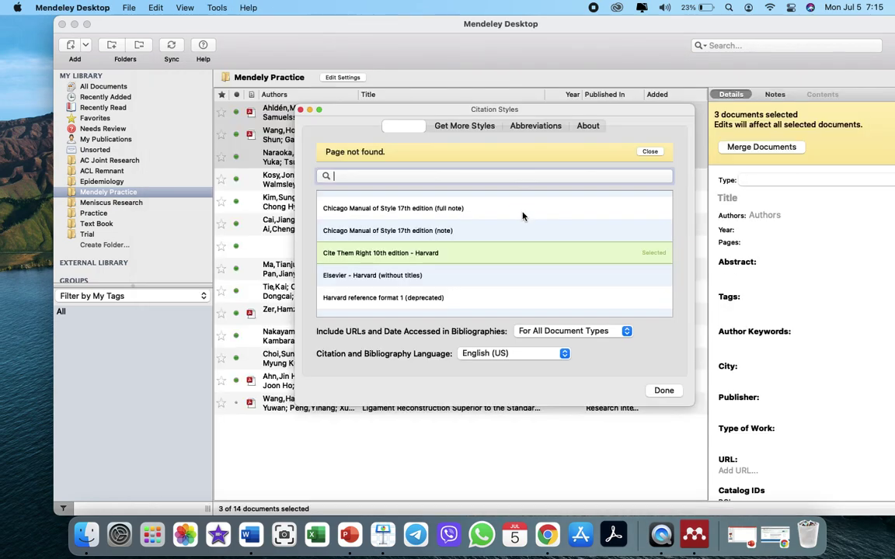
click(556, 254)
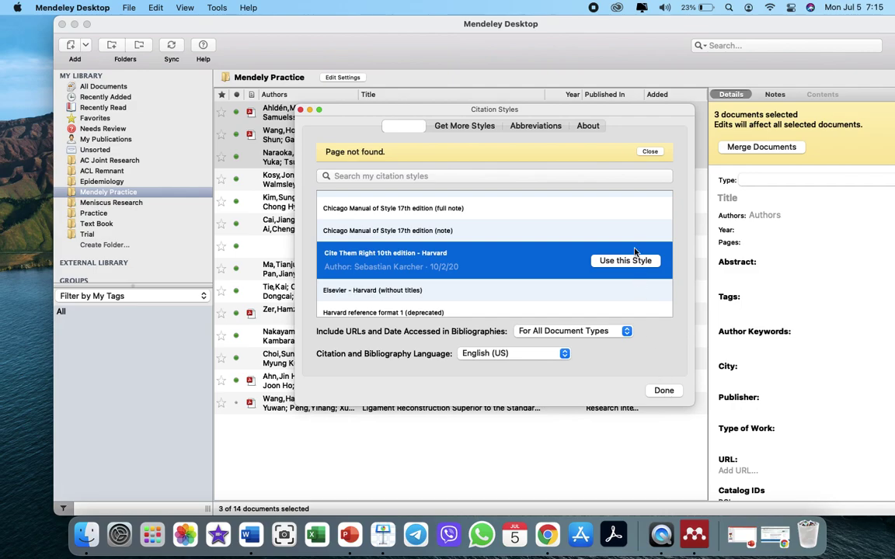
click(626, 261)
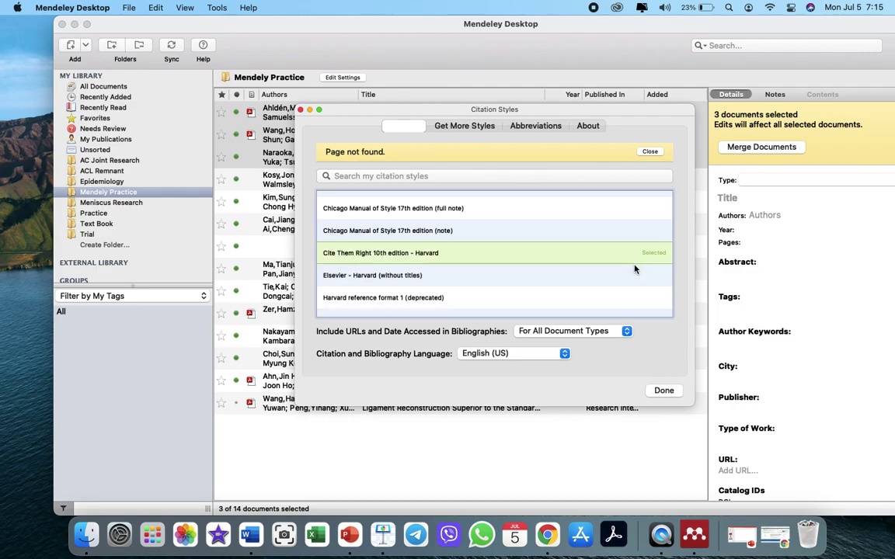
click(662, 391)
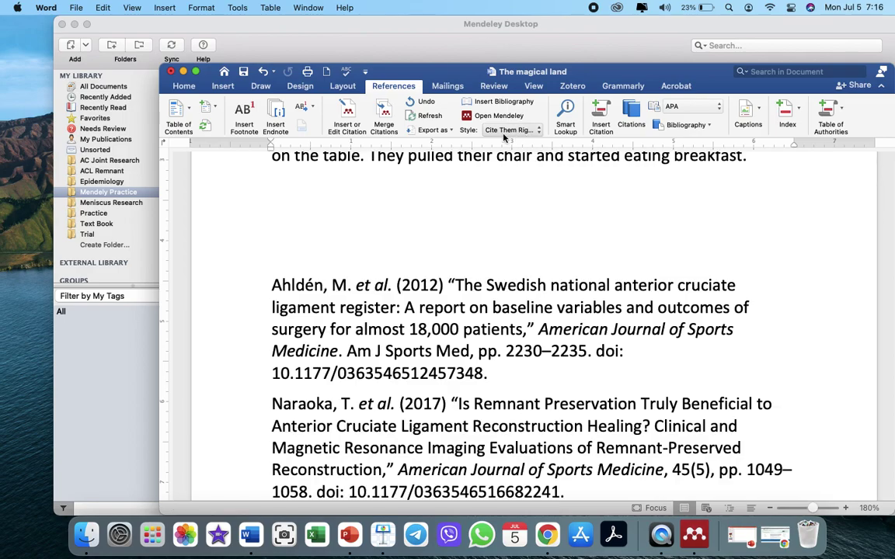
- Check the applied style, review the Harvard in-text citations in the story, then reopen the Style list
click(538, 131)
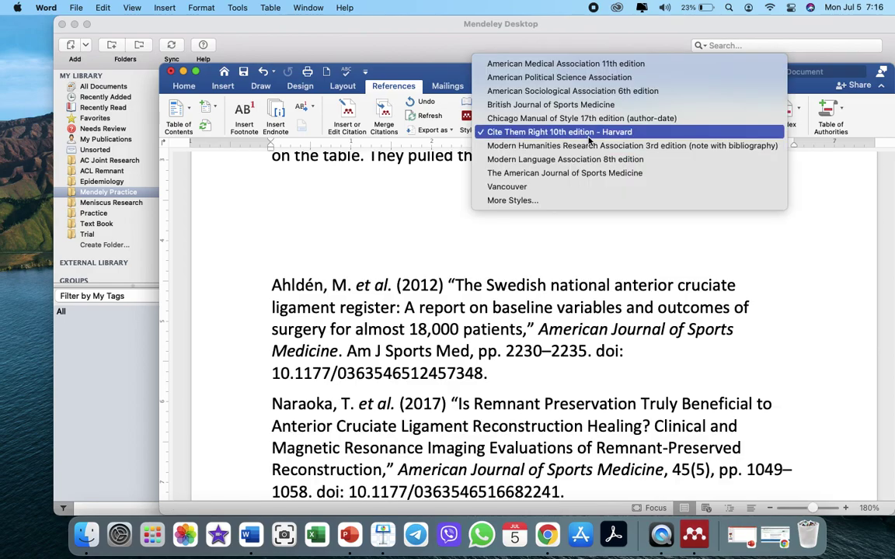
click(339, 245)
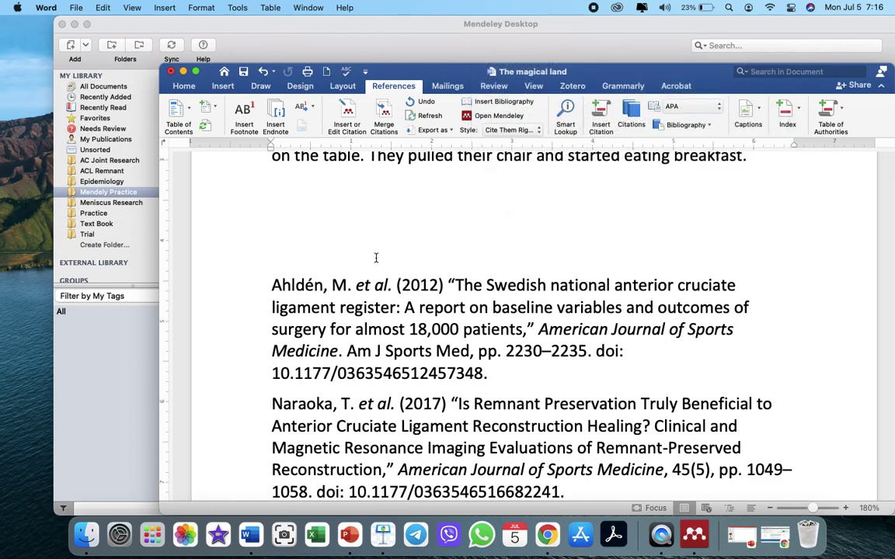
scroll(383, 254, up, 10)
scroll(383, 254, up, 10)
scroll(383, 254, down, 3)
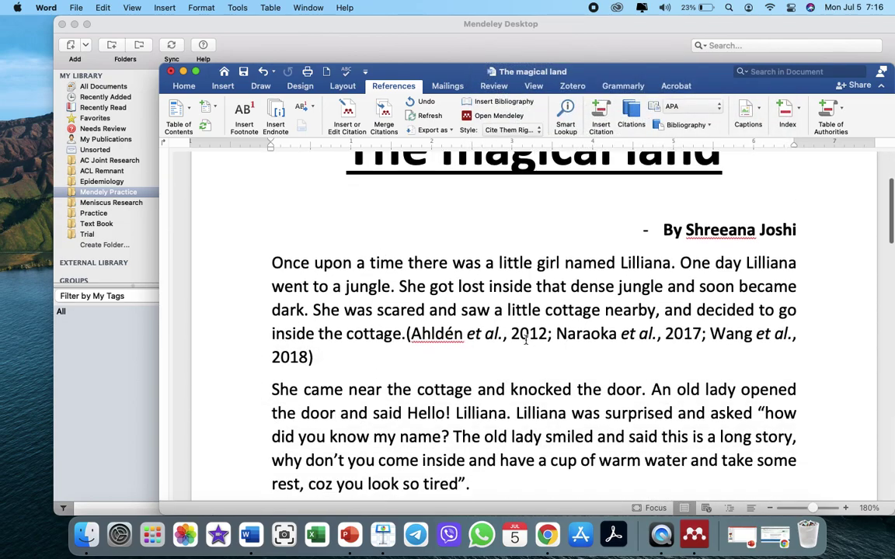
scroll(568, 336, down, 8)
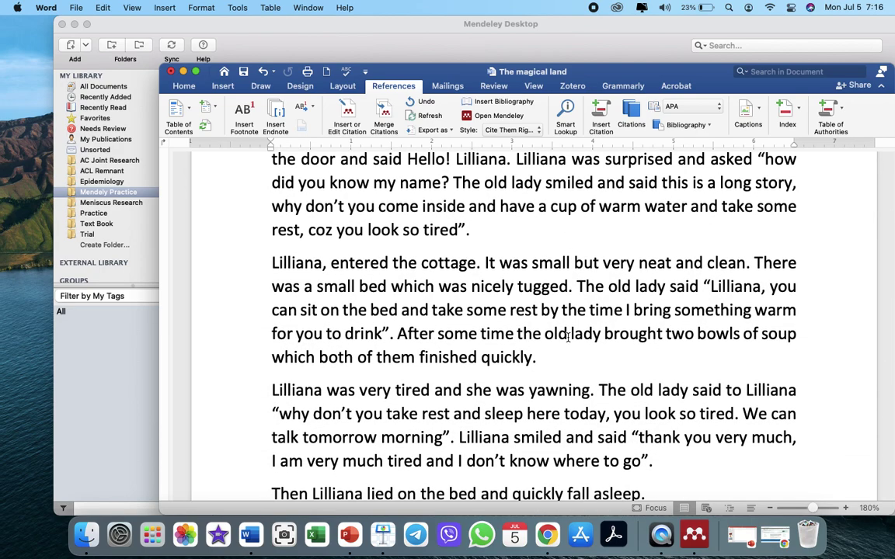
scroll(536, 380, up, 6)
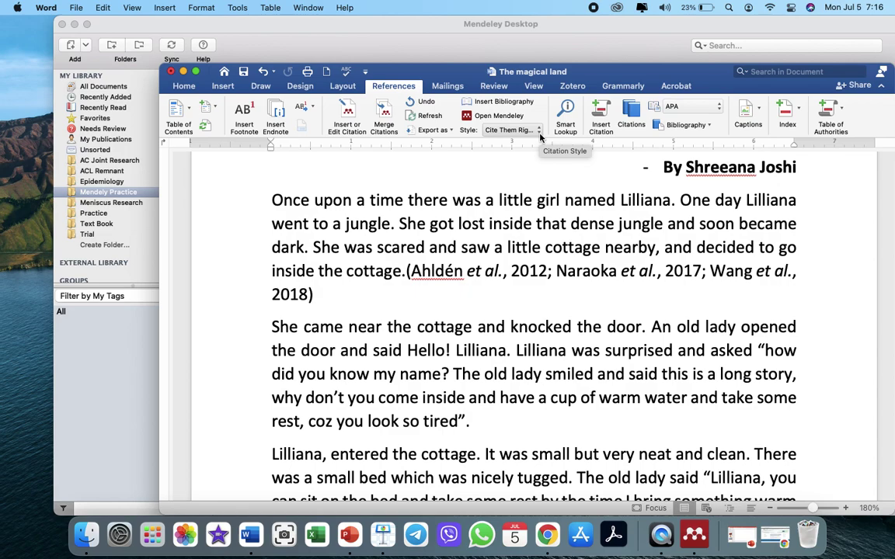
click(539, 132)
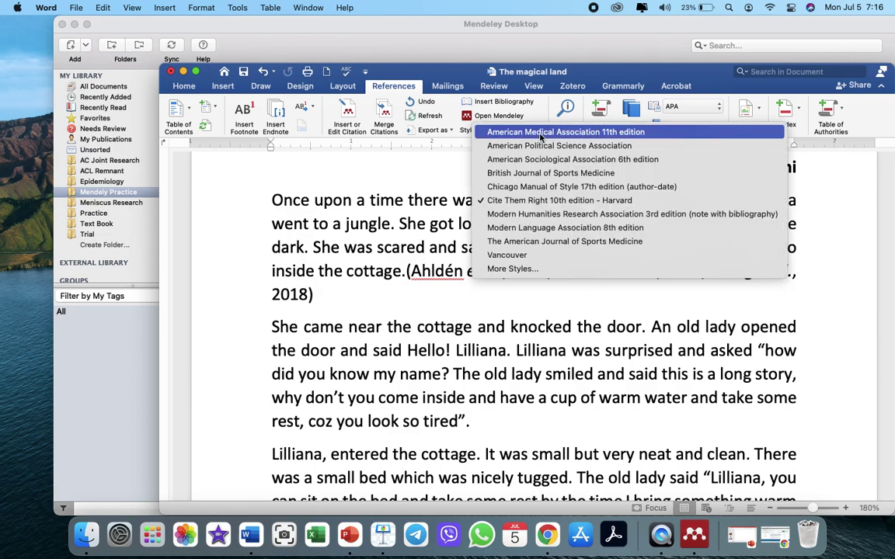
- Apply The American Journal of Sports Medicine style and check the numbered reference list
click(528, 243)
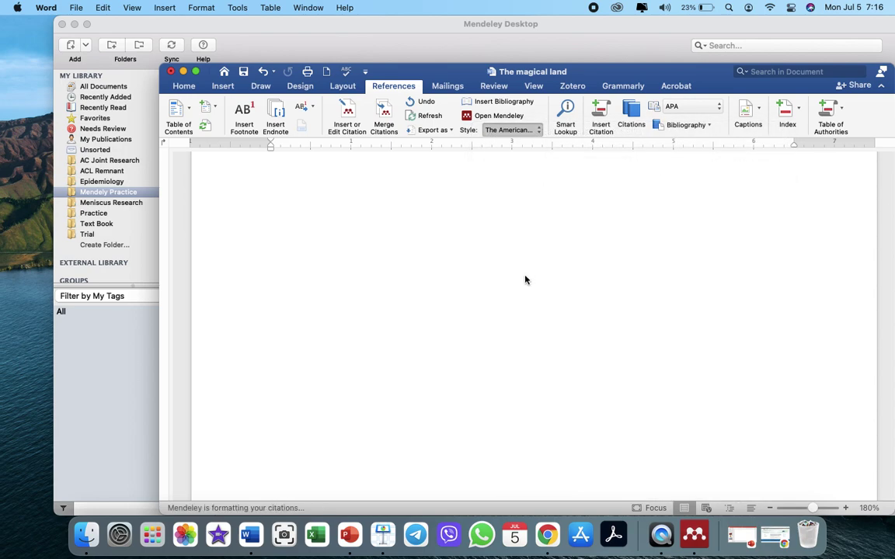
scroll(540, 381, down, 20)
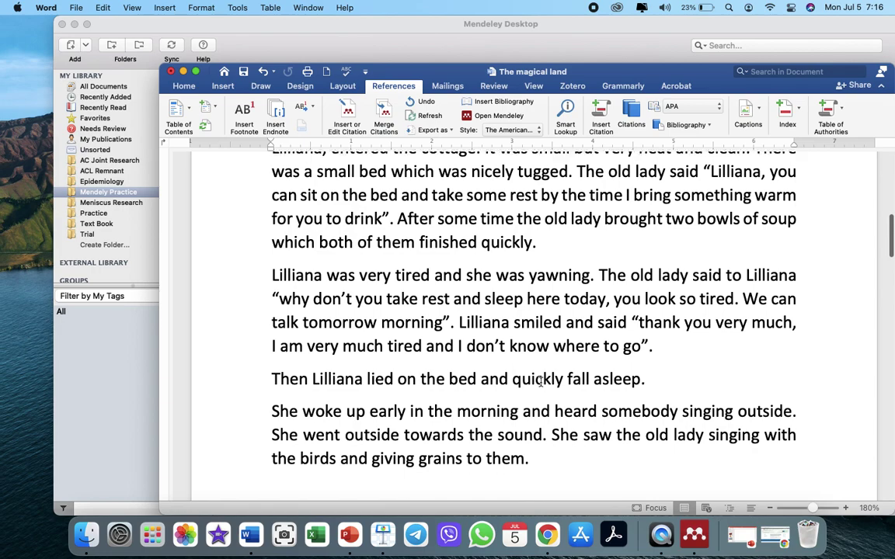
scroll(541, 382, down, 10)
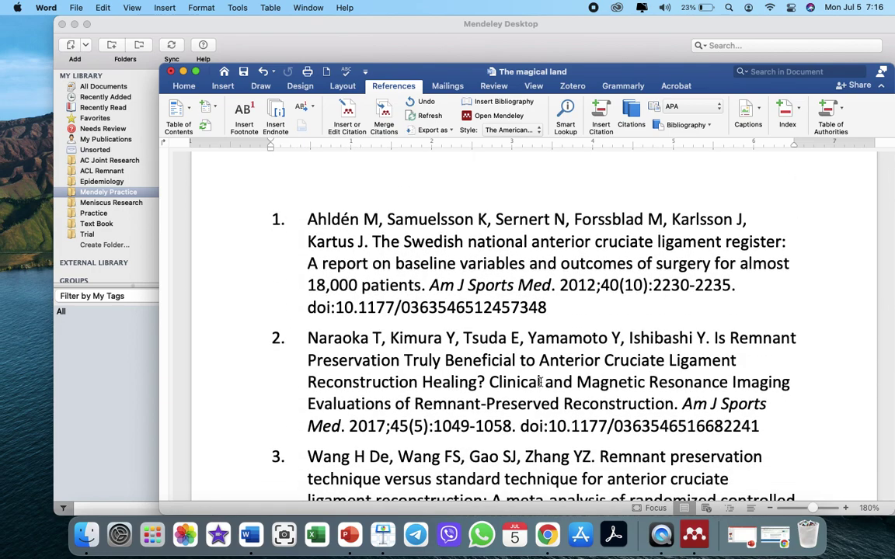
scroll(595, 346, up, 20)
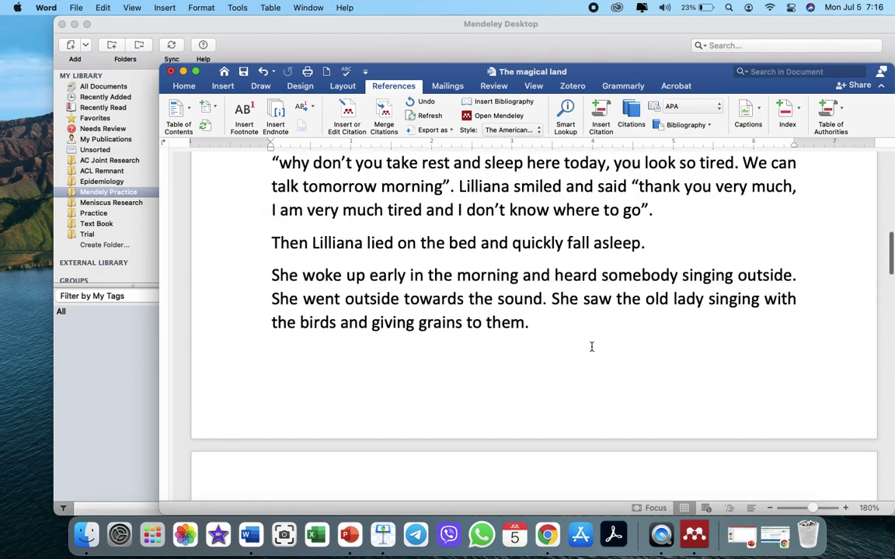
scroll(592, 347, down, 2)
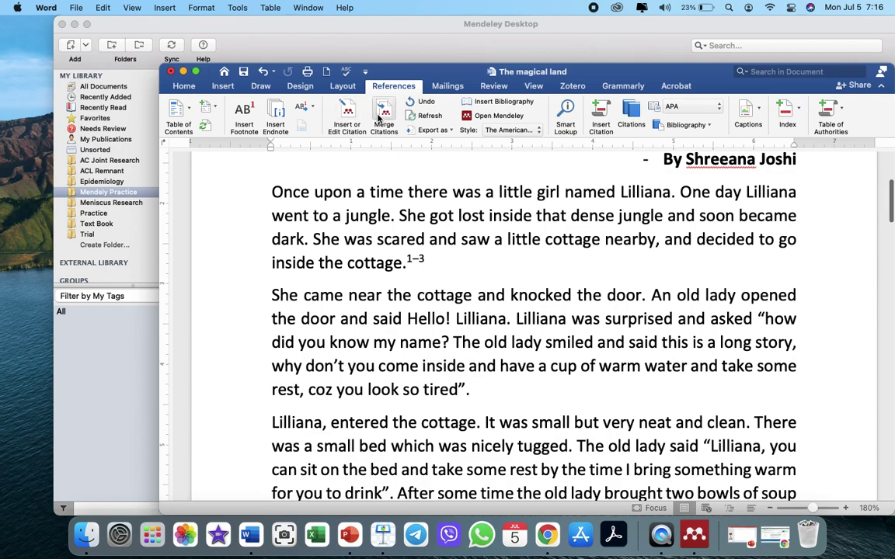
- Cite five library papers after 'so tired' as superscript 2–6, then minimise Word
click(348, 115)
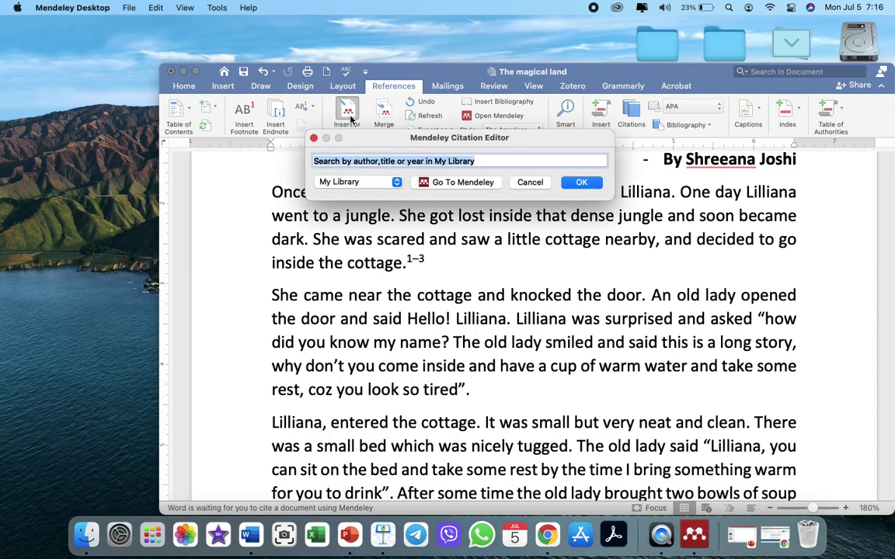
click(460, 182)
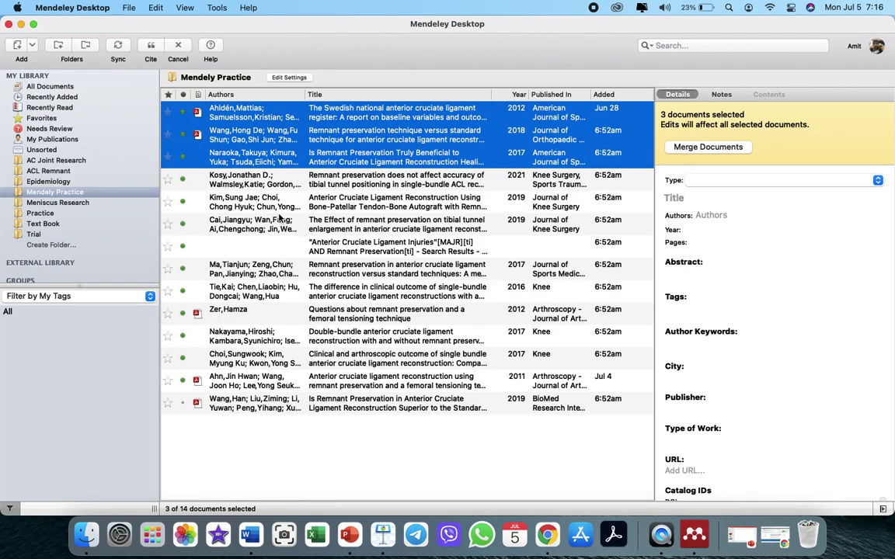
click(248, 180)
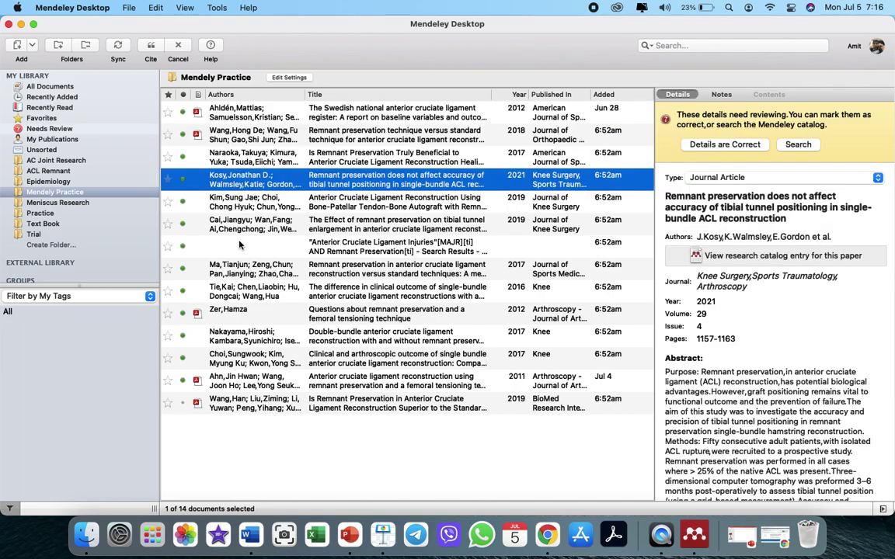
shift+click(366, 267)
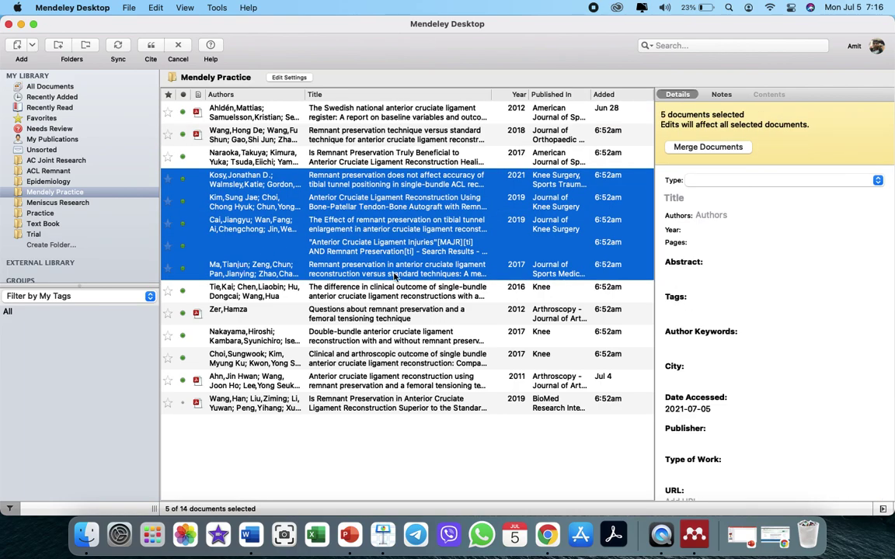
click(147, 49)
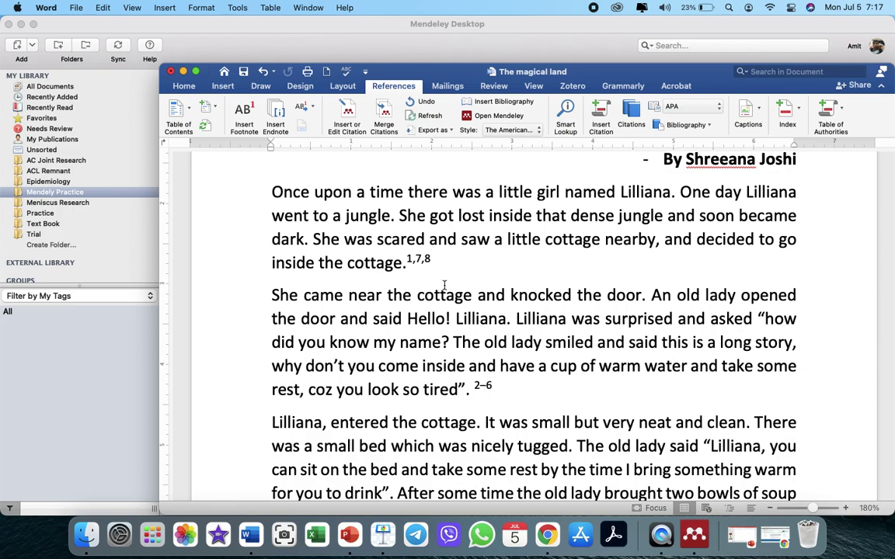
scroll(502, 339, down, 5)
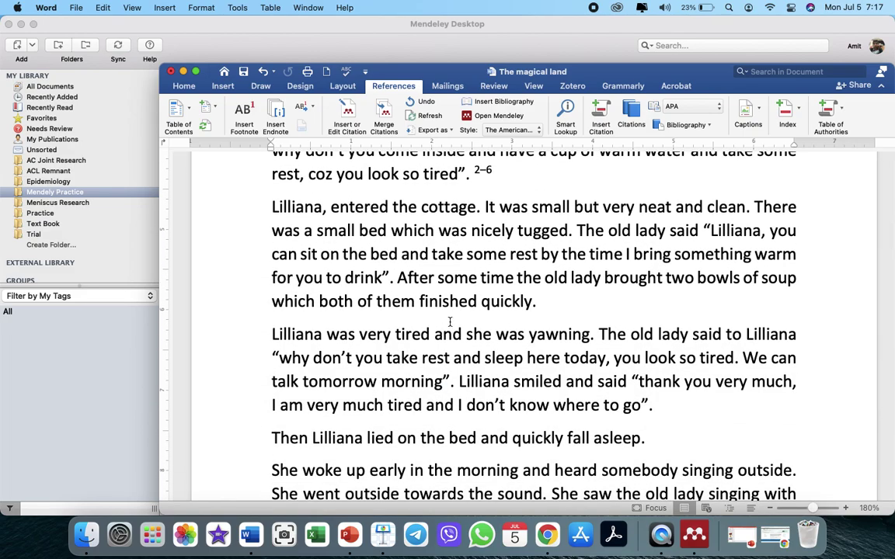
click(183, 71)
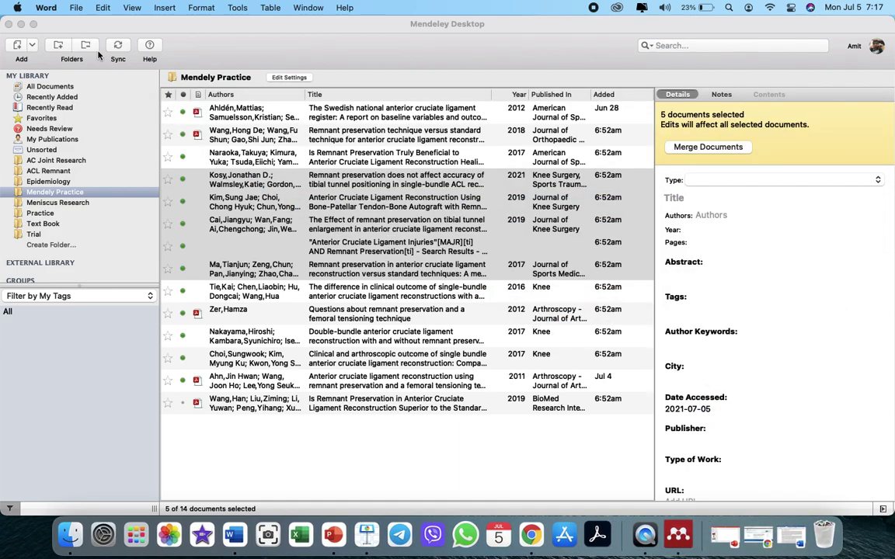
- Minimise Mendeley, bring Chrome up, and close the Sci-Hub, PubMed and Europe PMC tabs
click(20, 24)
click(711, 533)
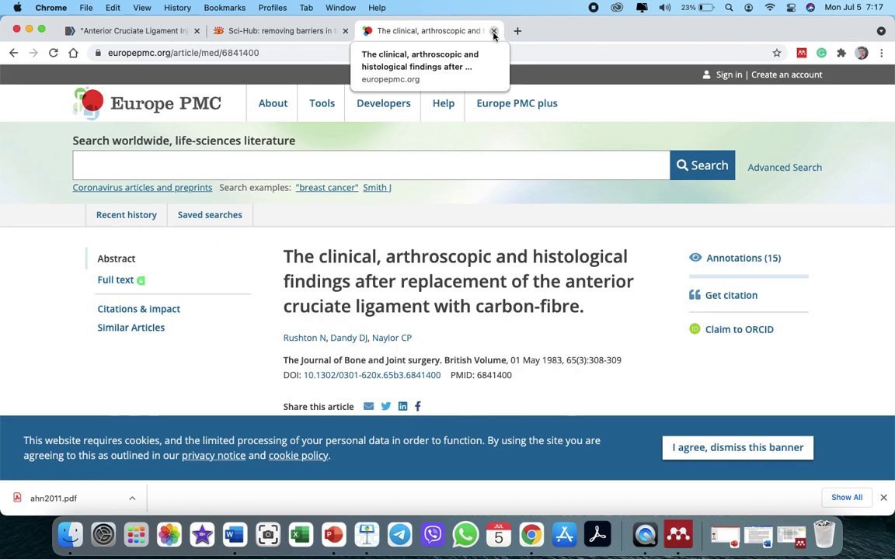
click(345, 32)
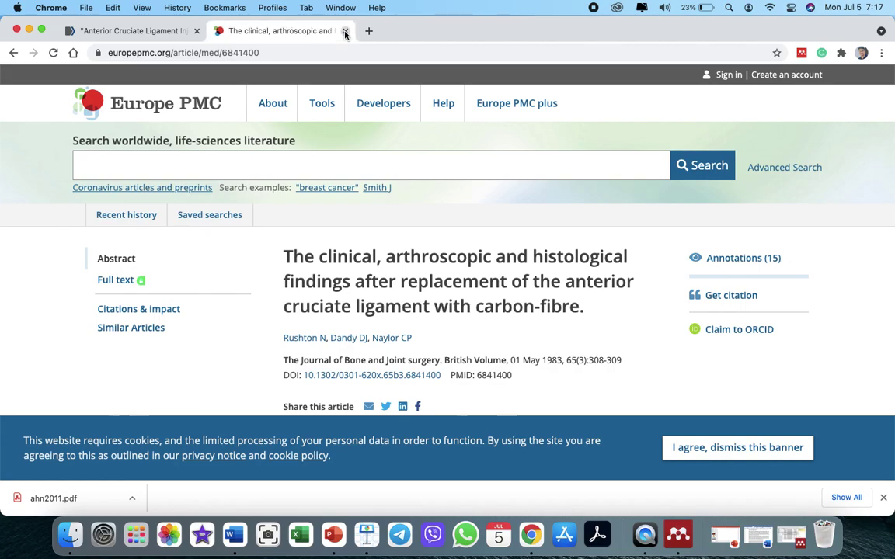
click(196, 32)
click(220, 31)
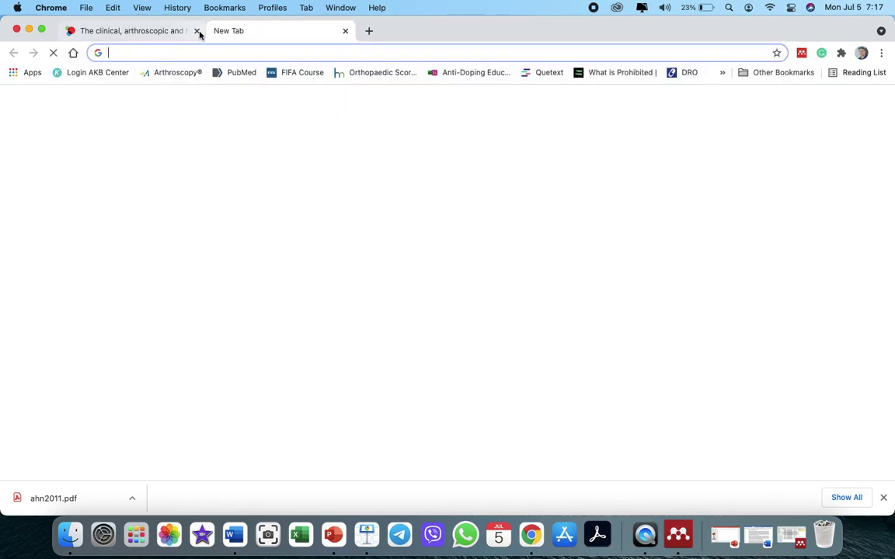
click(197, 31)
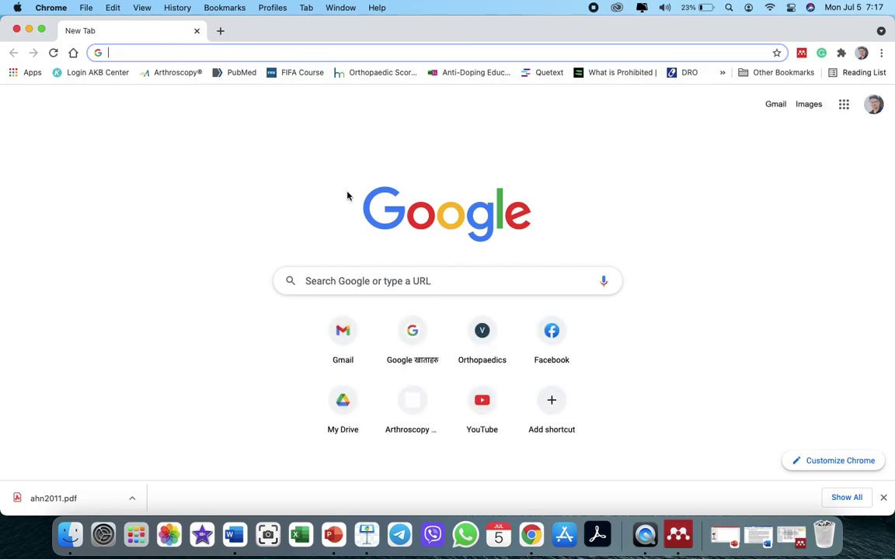
- Search Google for 'eKantipur' and open the ekantipur.com news site
click(331, 287)
text(eK)
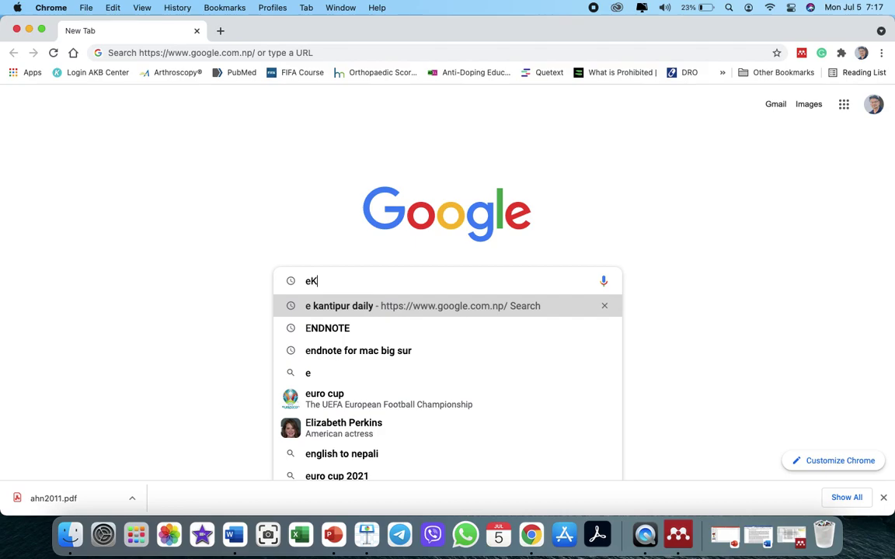
text(antip)
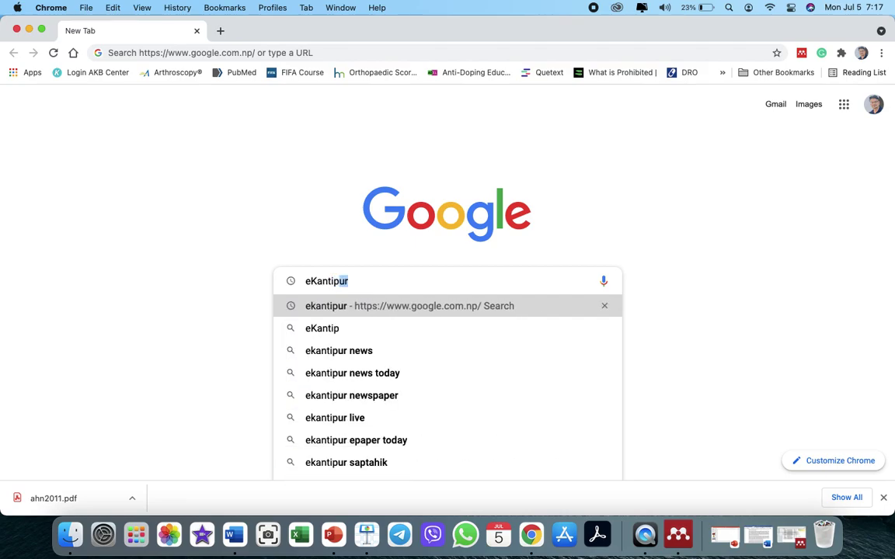
text(ur)
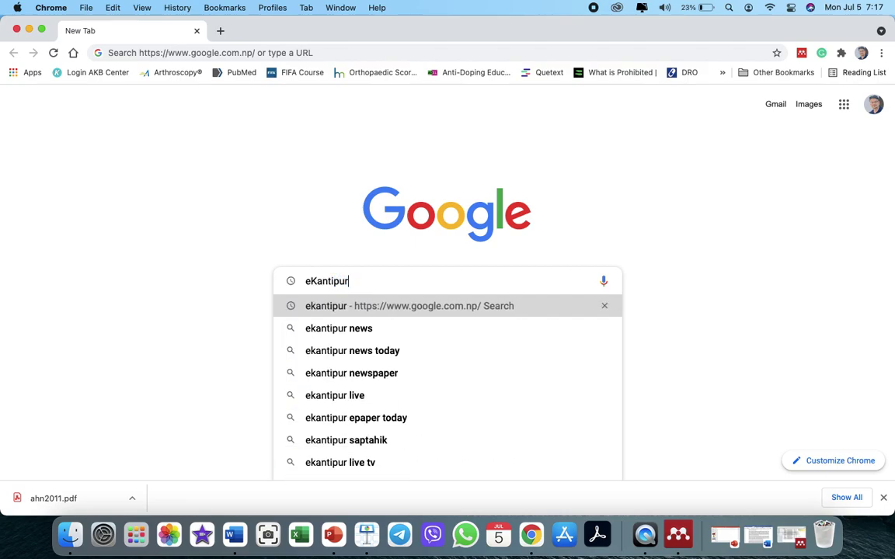
key(Return)
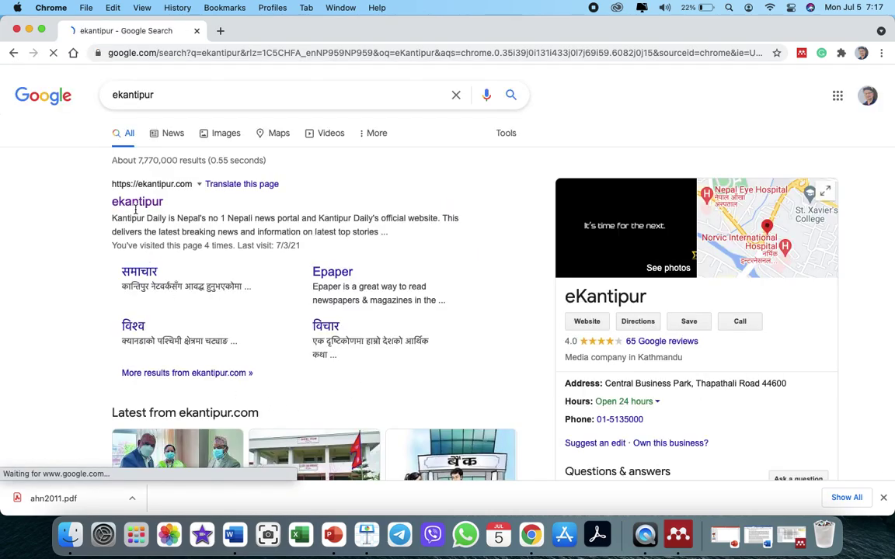
click(137, 205)
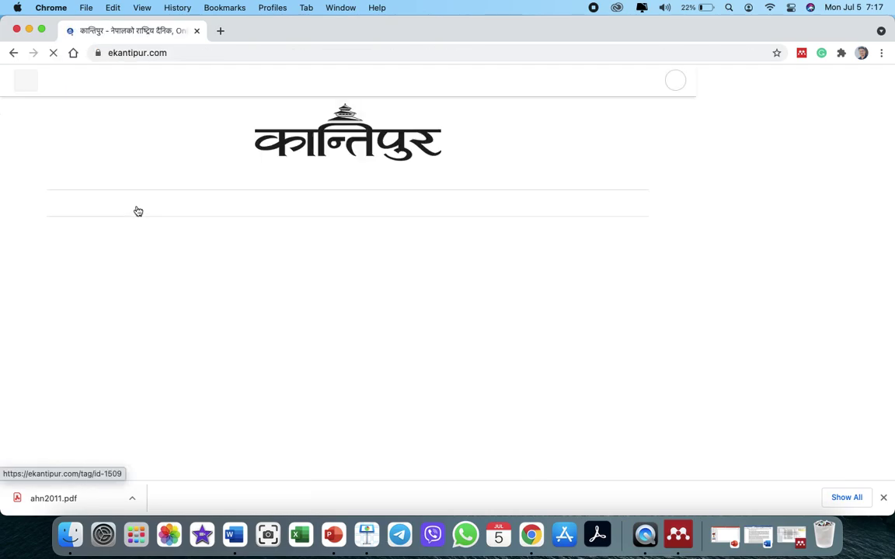
- Dismiss the translation offer and open the joint-statement proposal news article
scroll(347, 254, down, 5)
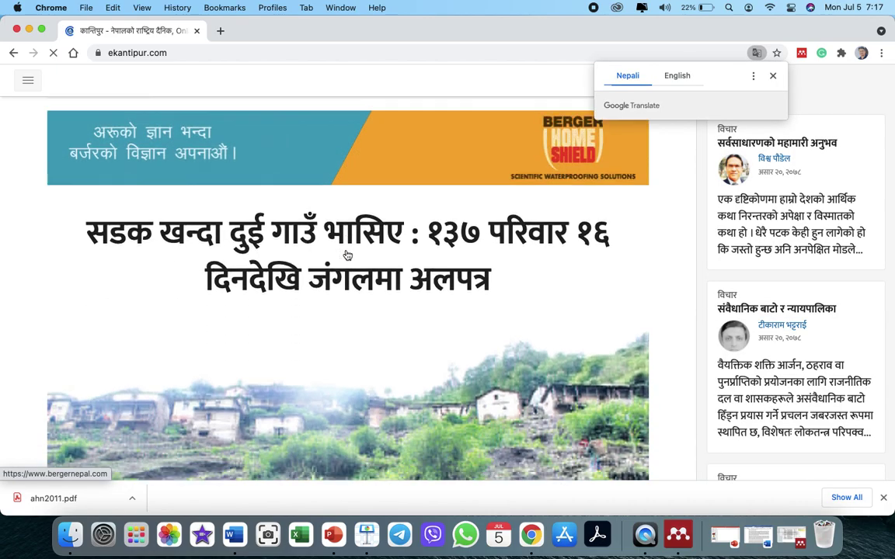
scroll(348, 255, down, 3)
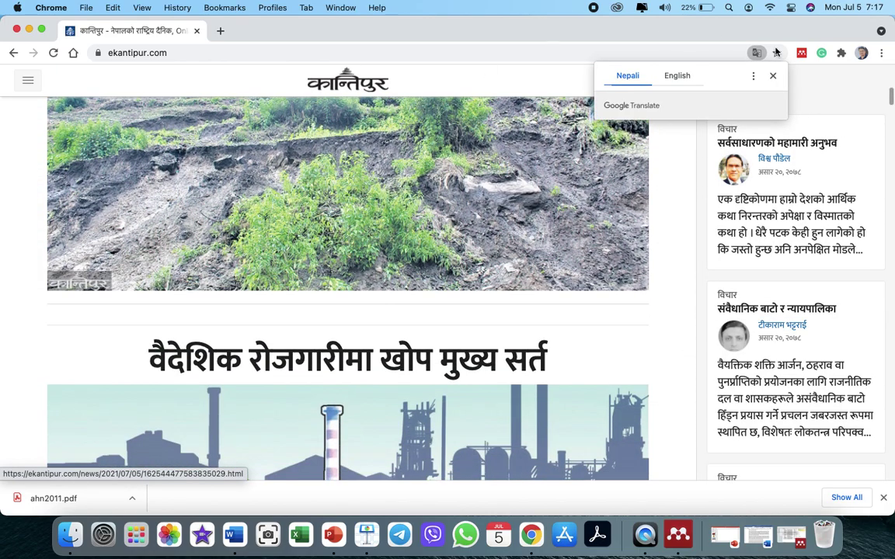
click(773, 79)
scroll(520, 339, down, 10)
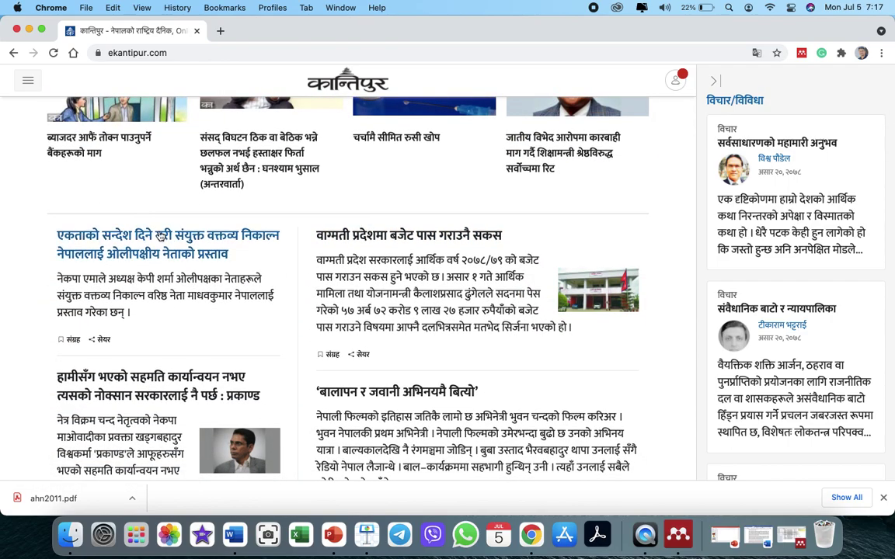
click(160, 236)
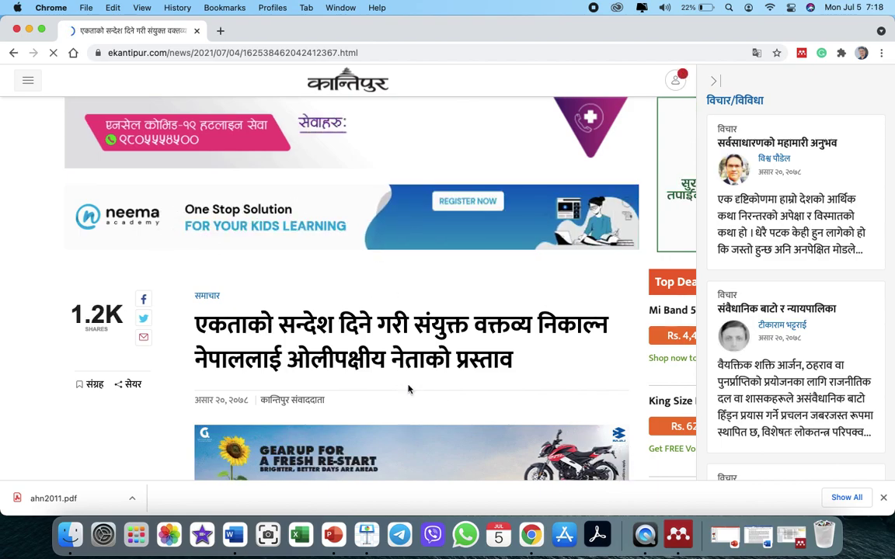
scroll(410, 389, down, 5)
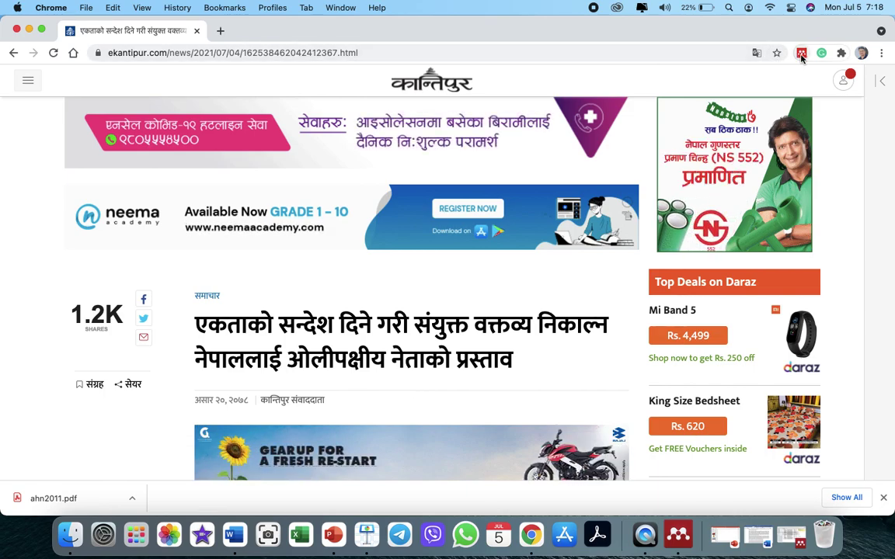
- Save the eKantipur article to Mendely Practice via Mendeley Web Importer, then open a new tab
click(801, 54)
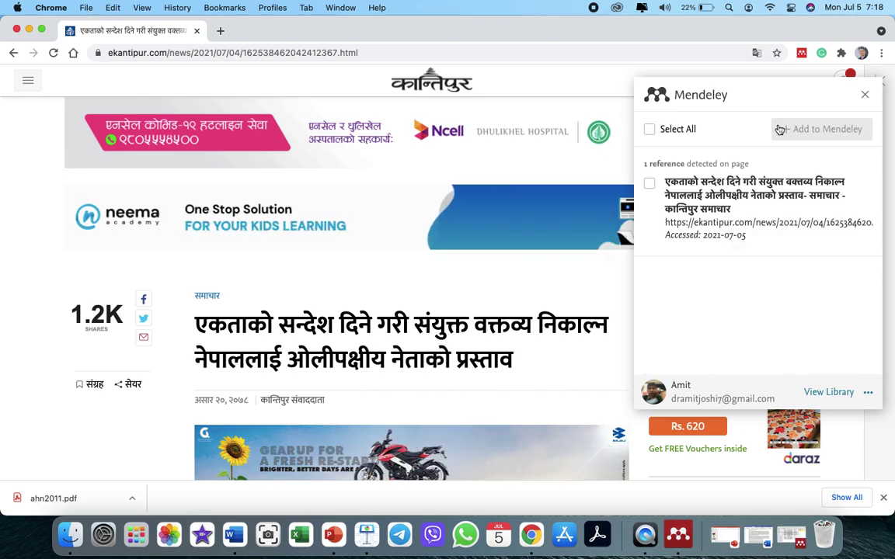
click(649, 129)
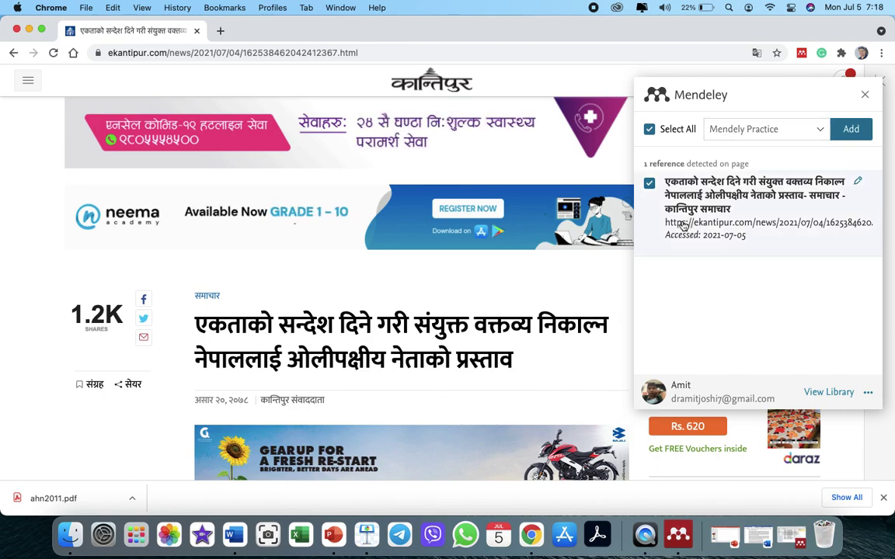
click(849, 133)
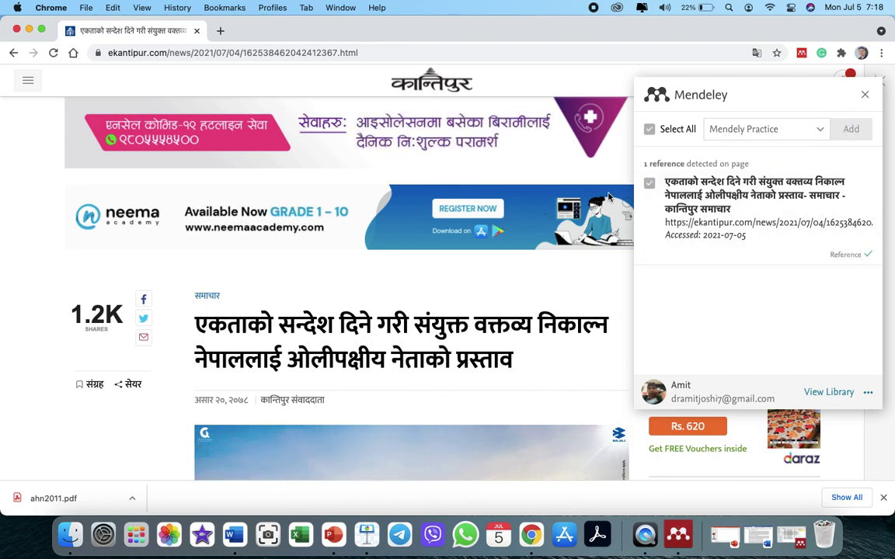
click(220, 32)
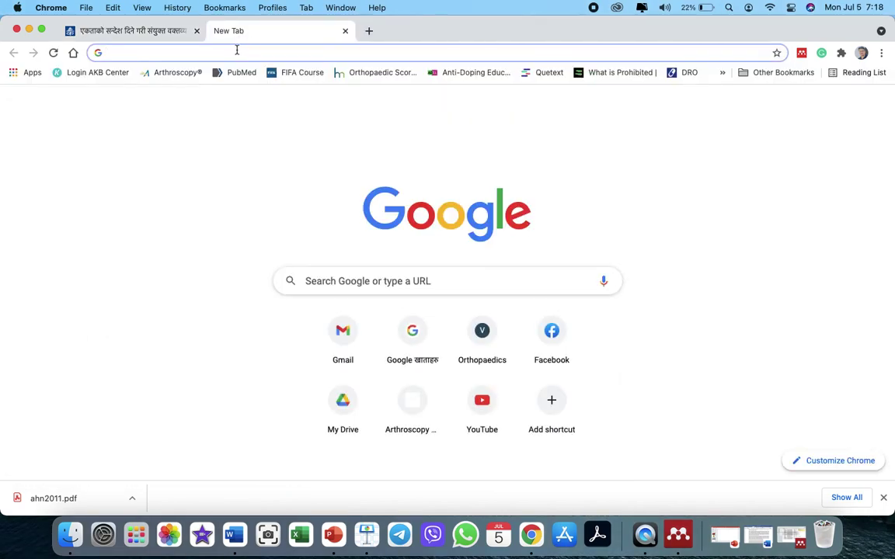
- Go to youtube.com, correcting the mistyped address along the way
text(You)
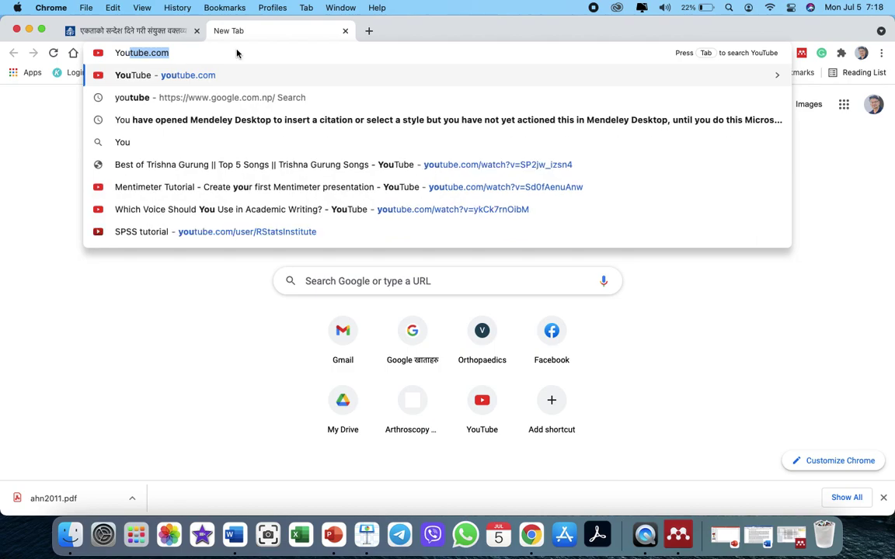
text(tube)
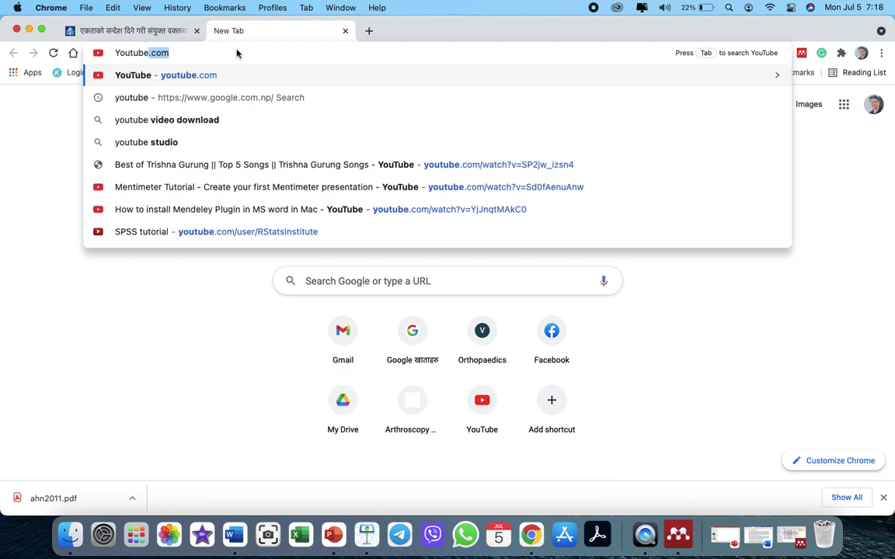
text(/)
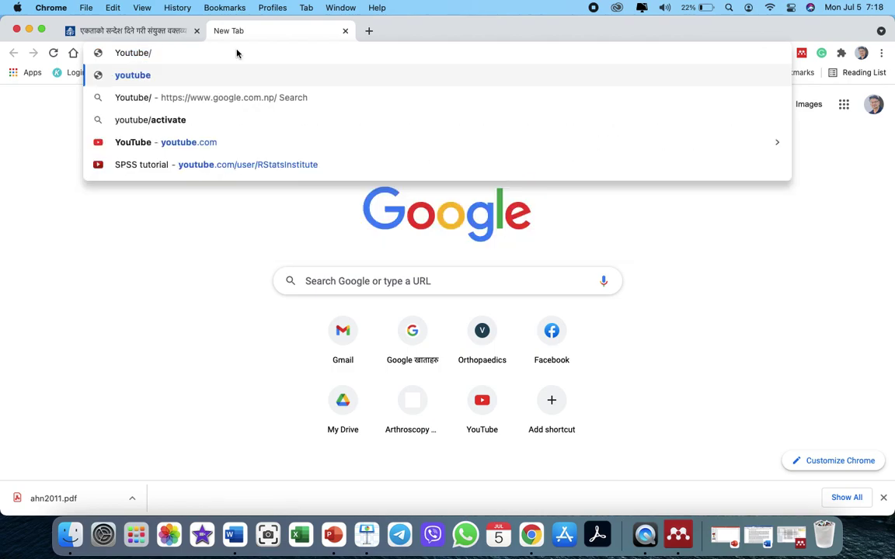
text(Am)
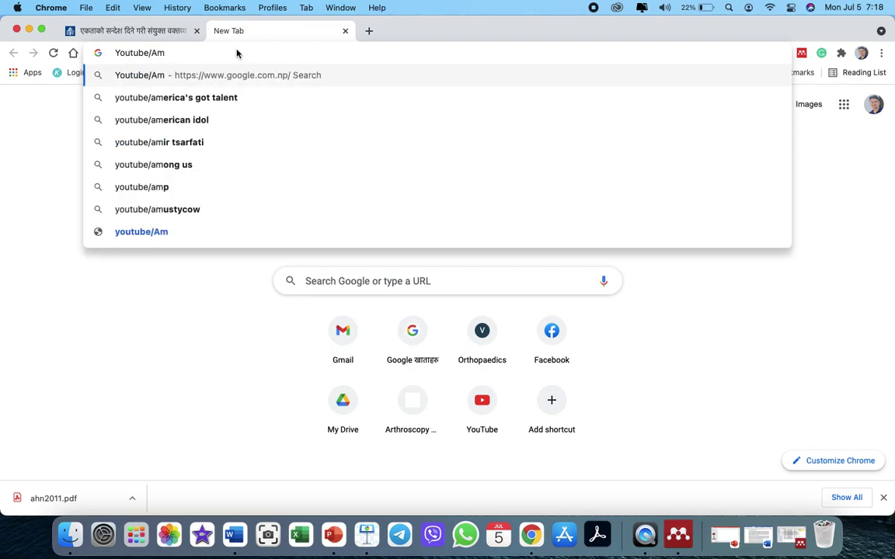
key(BackSpace)
key(BackSpace)
key(BackSpace)
key(BackSpace)
key(BackSpace)
key(BackSpace)
key(BackSpace)
key(BackSpace)
key(BackSpace)
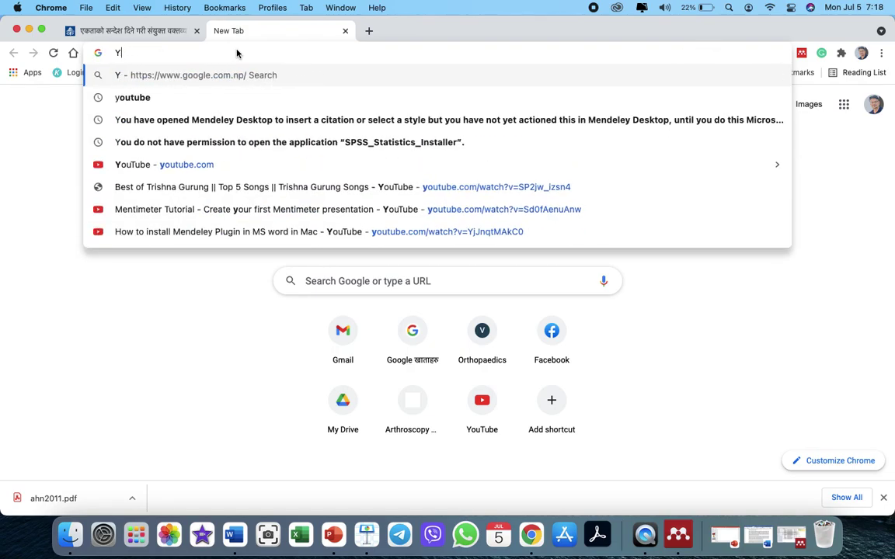
key(BackSpace)
text(Youtu)
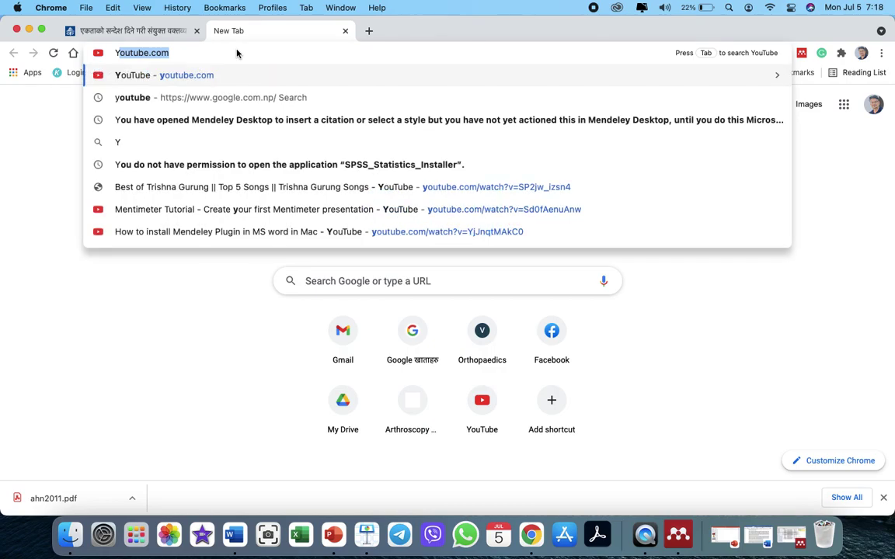
text(be)
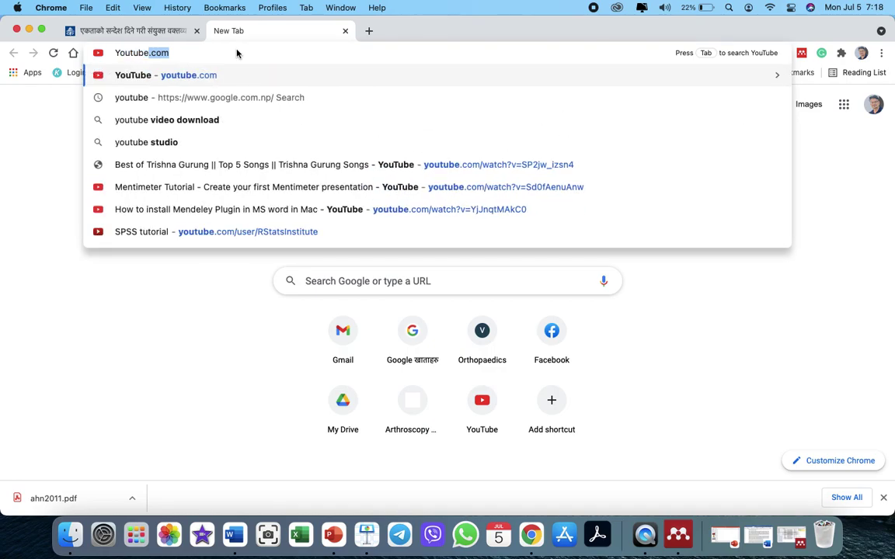
key(Return)
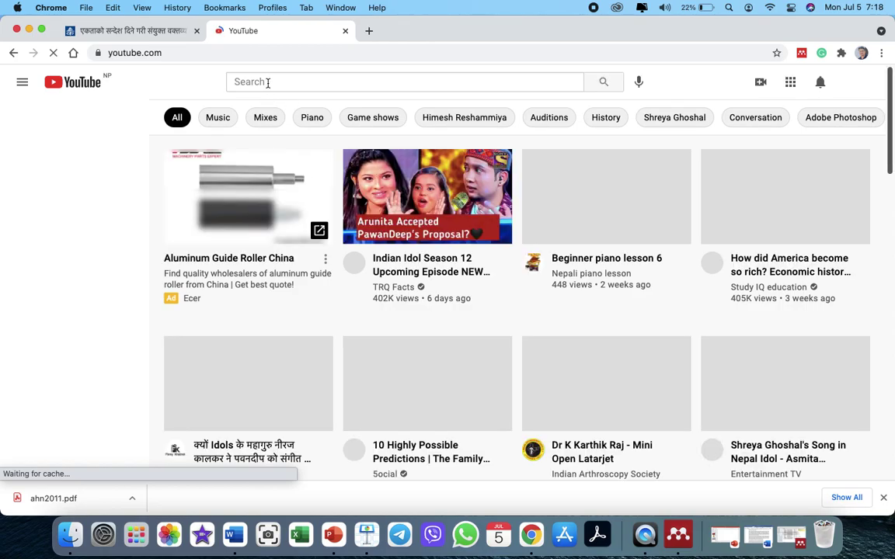
- Find the NOA channel's Research for Busy Clinician video and pause it at 30:13
click(267, 81)
text(Ne)
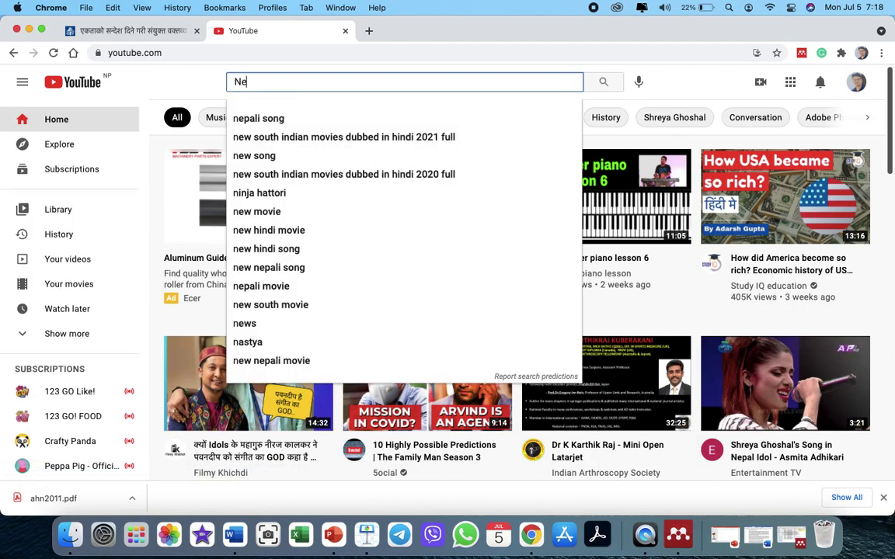
text(pal Orthopedic )
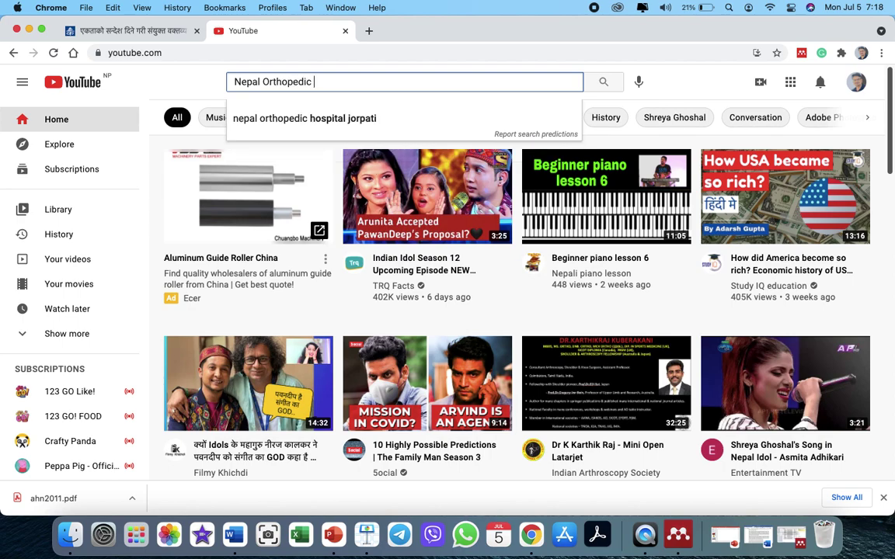
text(Asso)
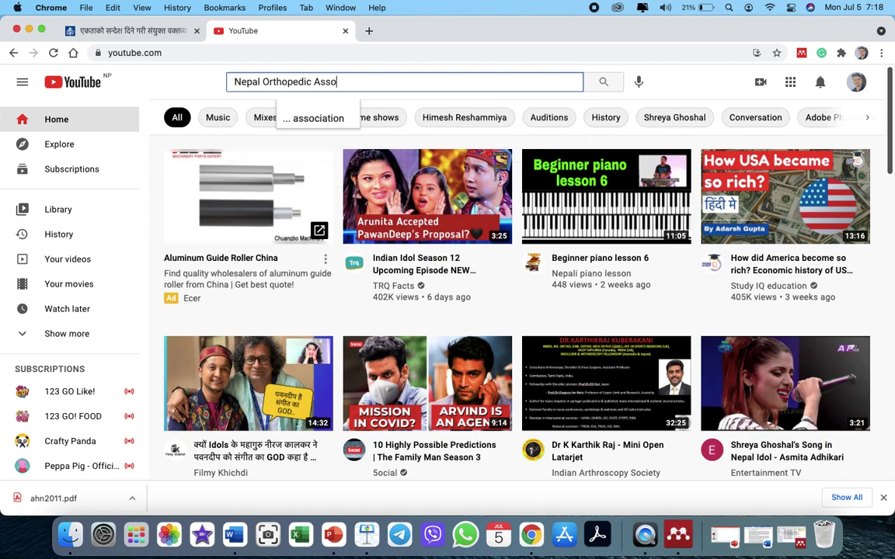
click(320, 118)
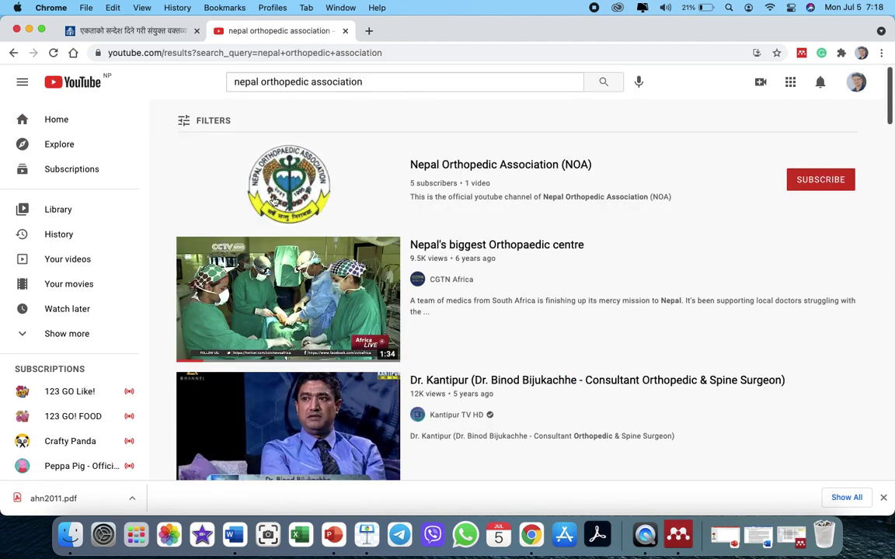
click(493, 163)
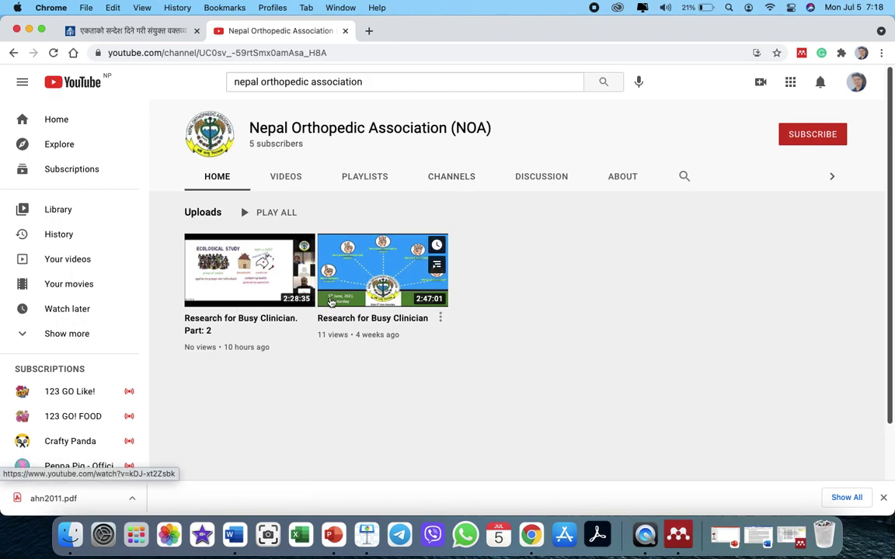
click(360, 263)
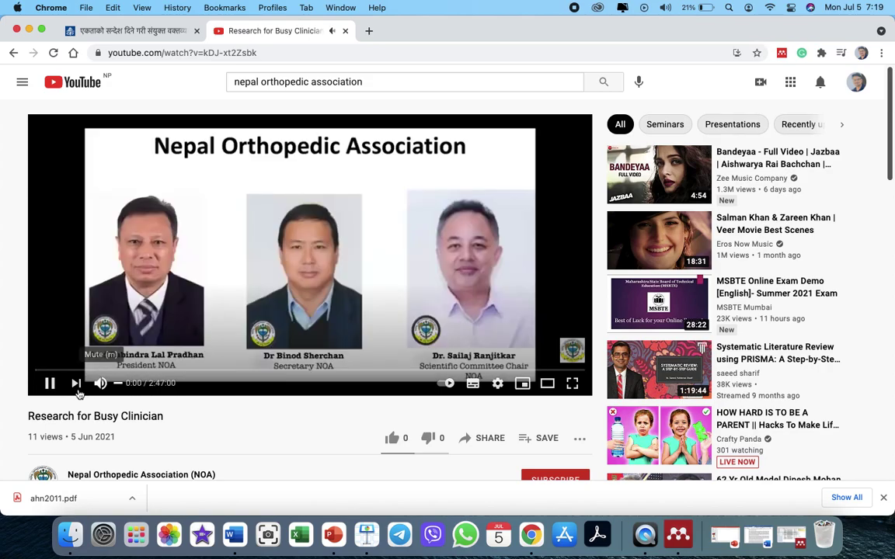
click(49, 384)
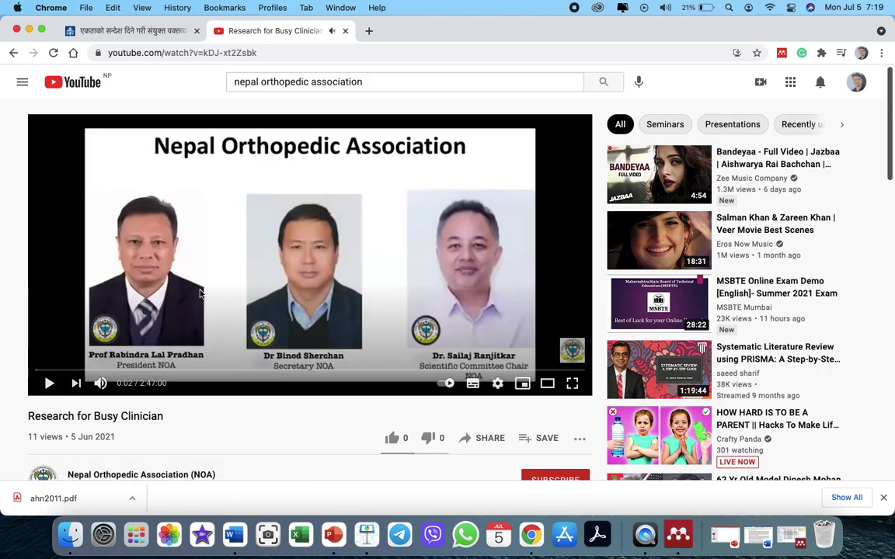
click(136, 371)
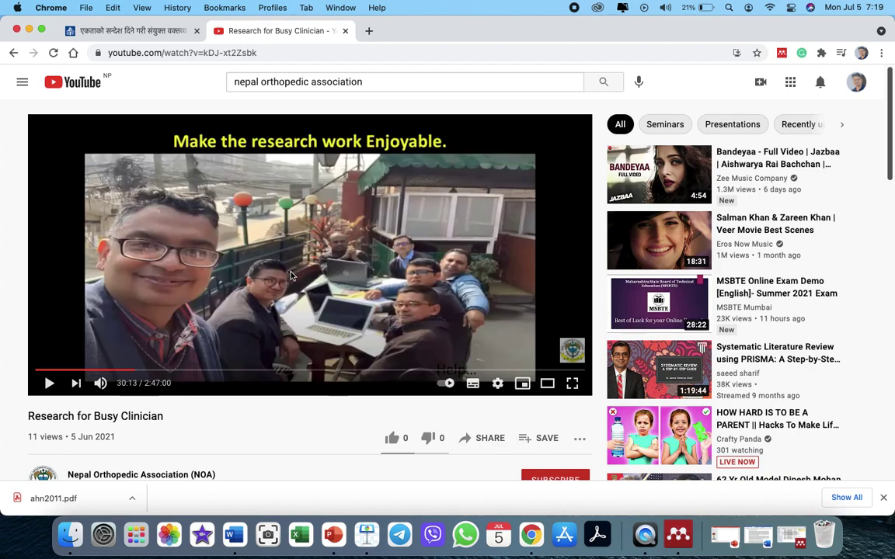
- Save the Research for Busy Clinician video to Mendely Practice with Mendeley Web Importer
click(781, 54)
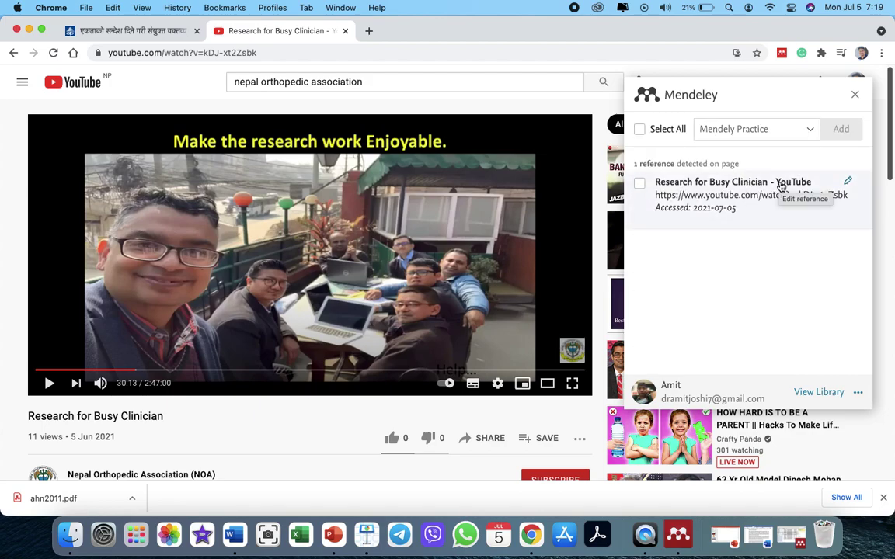
click(640, 184)
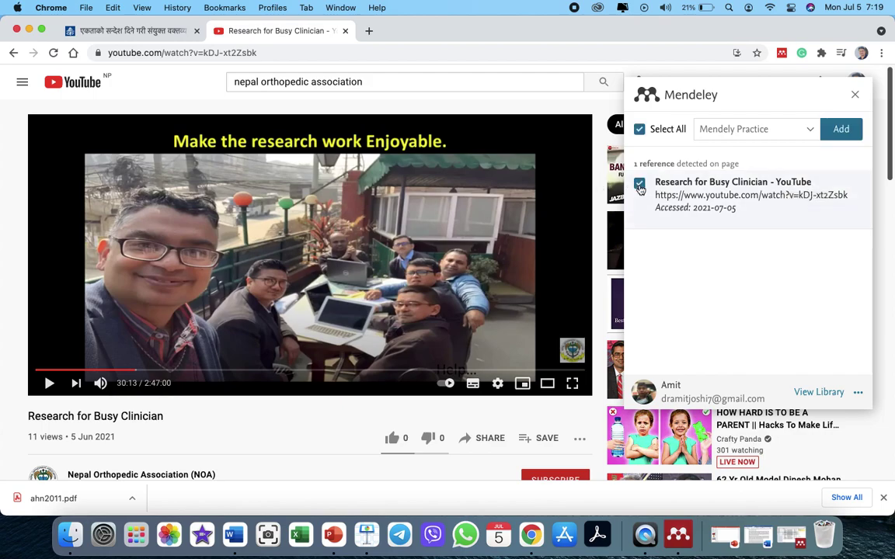
click(843, 132)
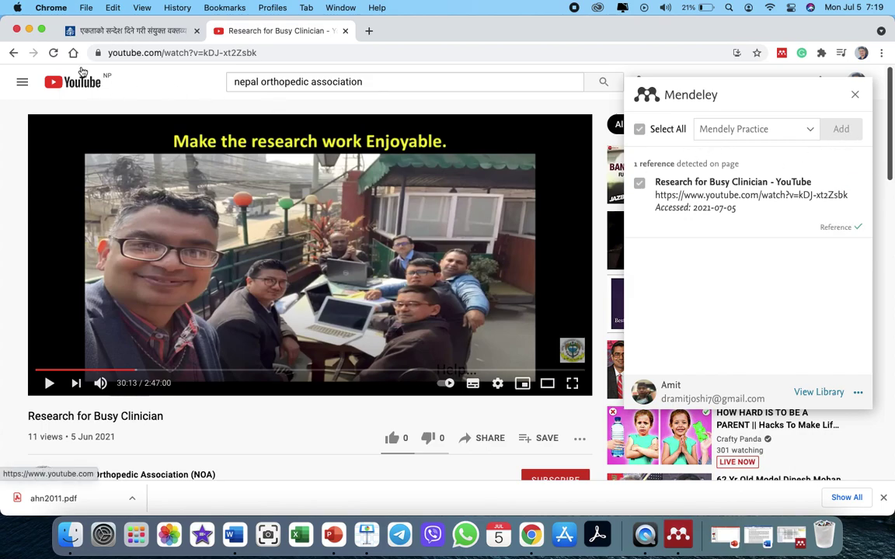
- Minimise Chrome to reveal the desktop
click(29, 29)
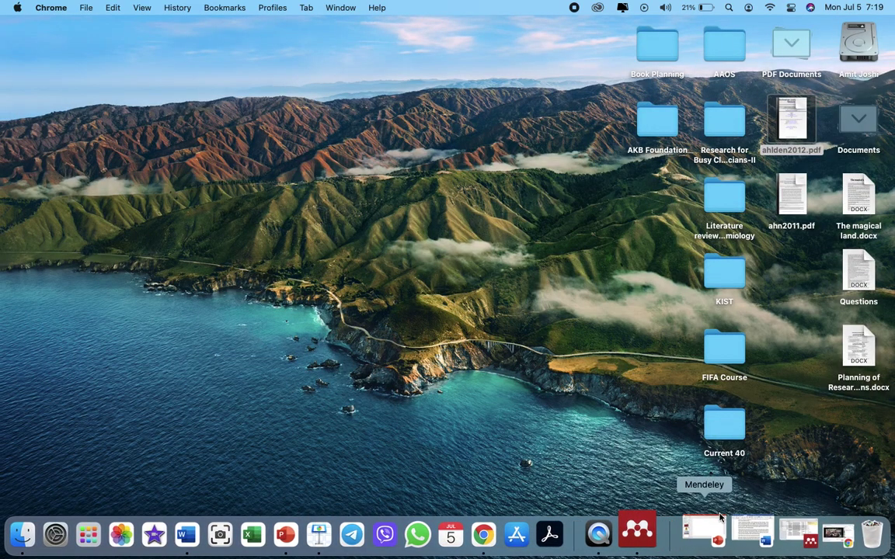
click(804, 536)
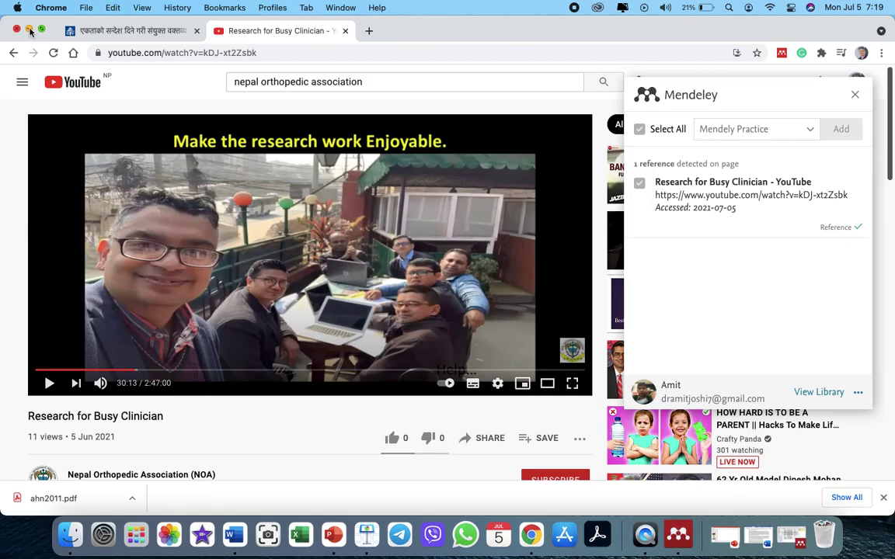
click(29, 29)
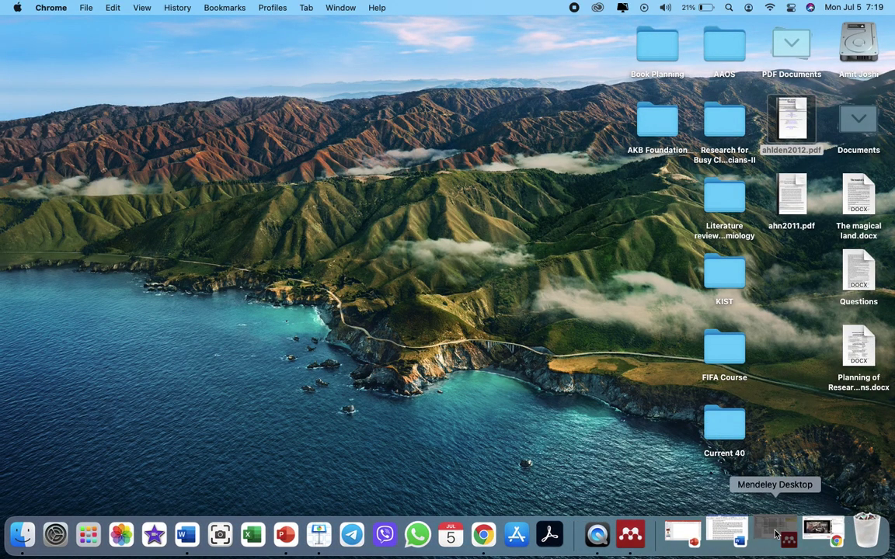
- Sync Mendeley Desktop, check the new YouTube and eKantipur web-page entries, then minimise it
click(775, 534)
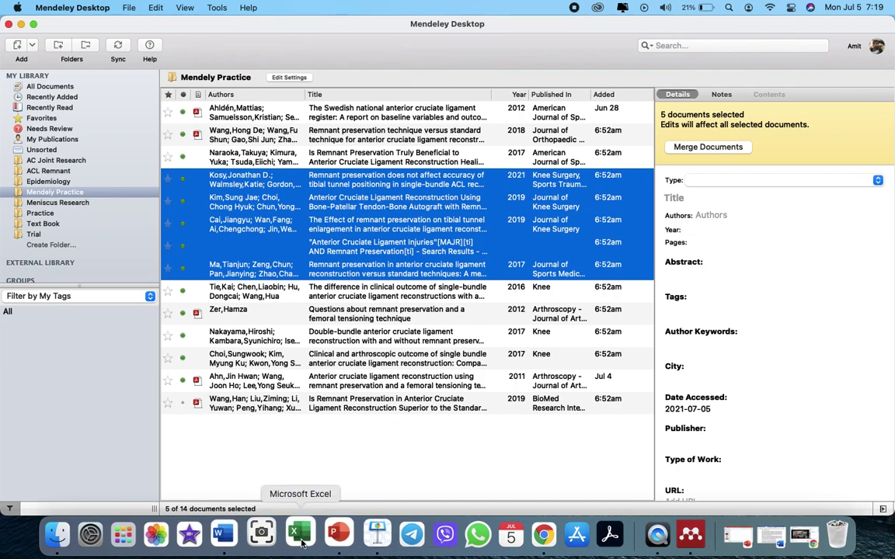
click(315, 452)
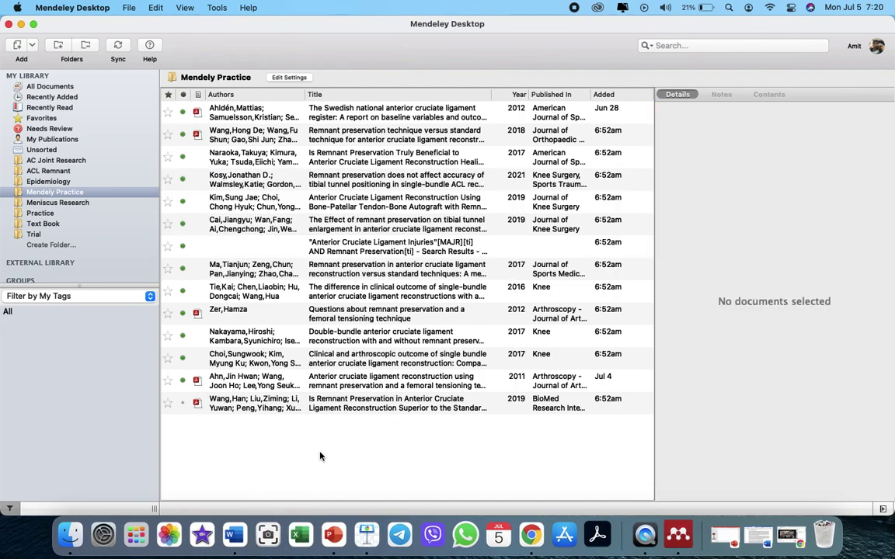
click(117, 46)
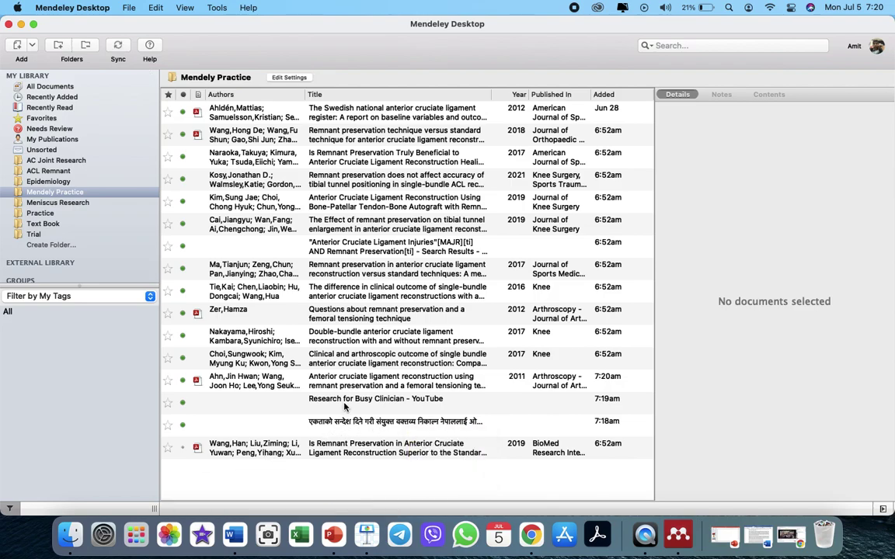
click(337, 427)
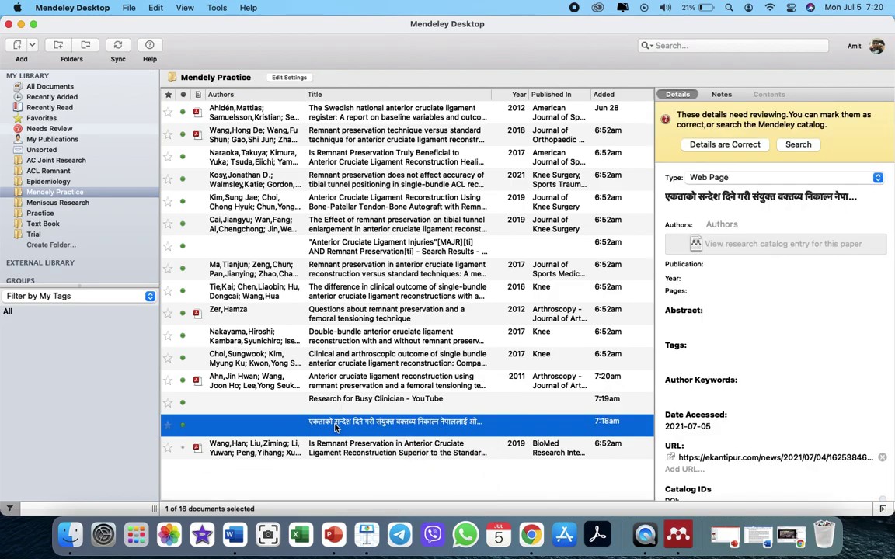
click(347, 405)
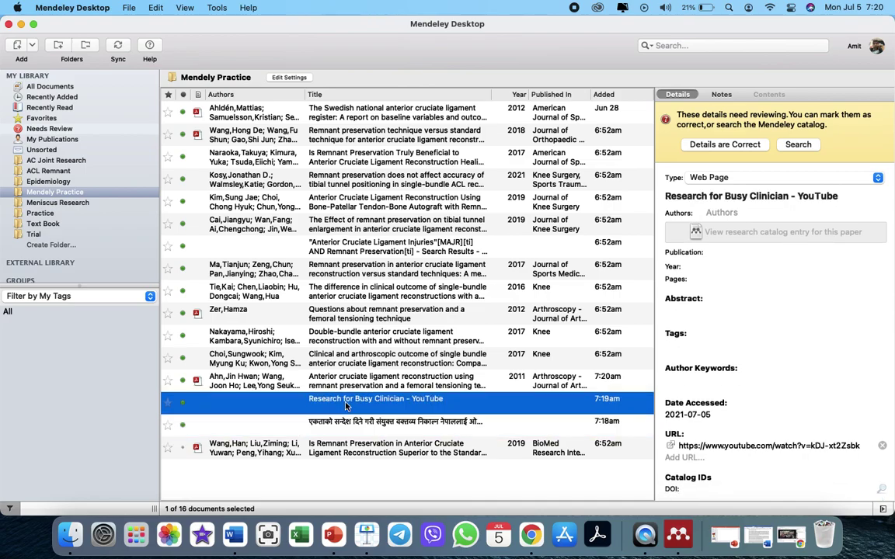
click(21, 24)
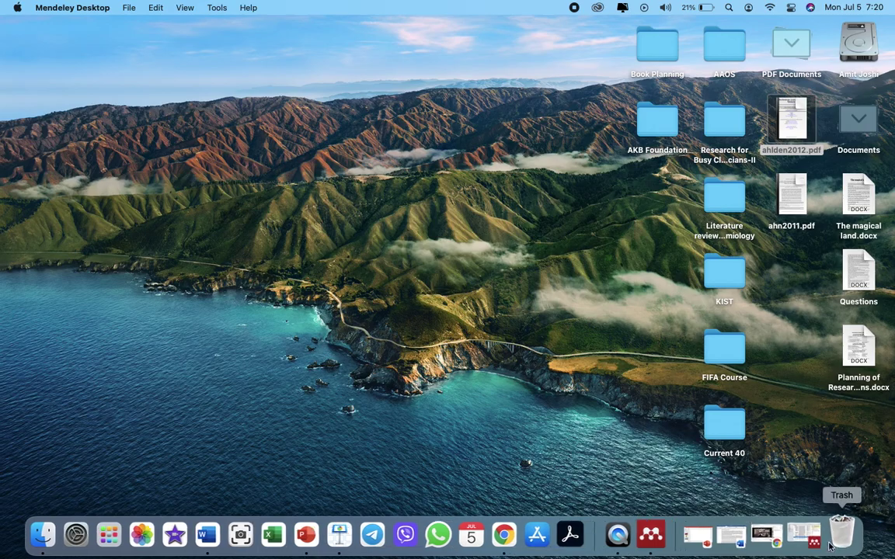
- Cite the YouTube video and the eKantipur news page together after 'nicely tugged.'
click(734, 536)
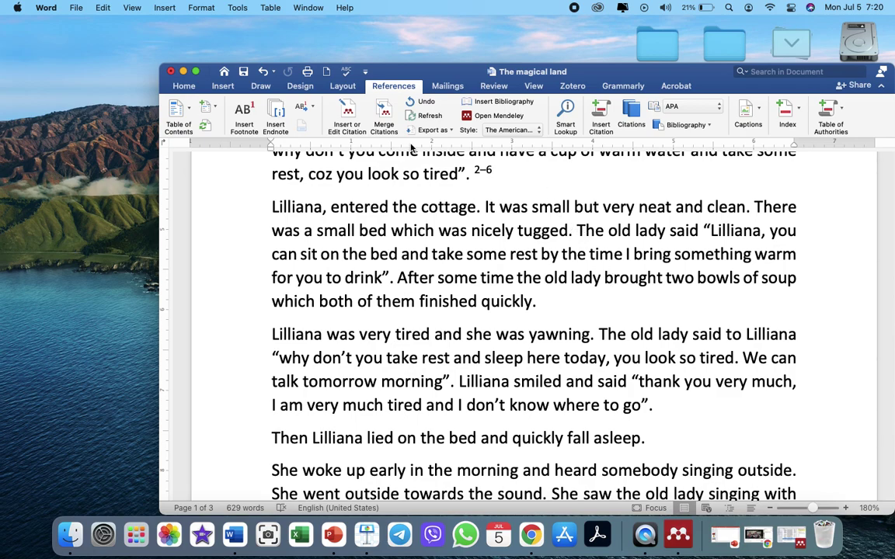
click(348, 117)
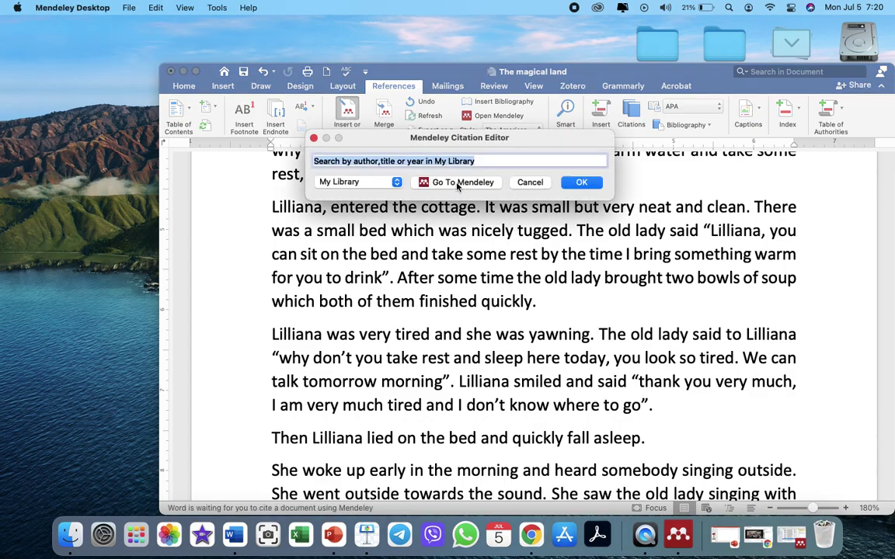
click(458, 184)
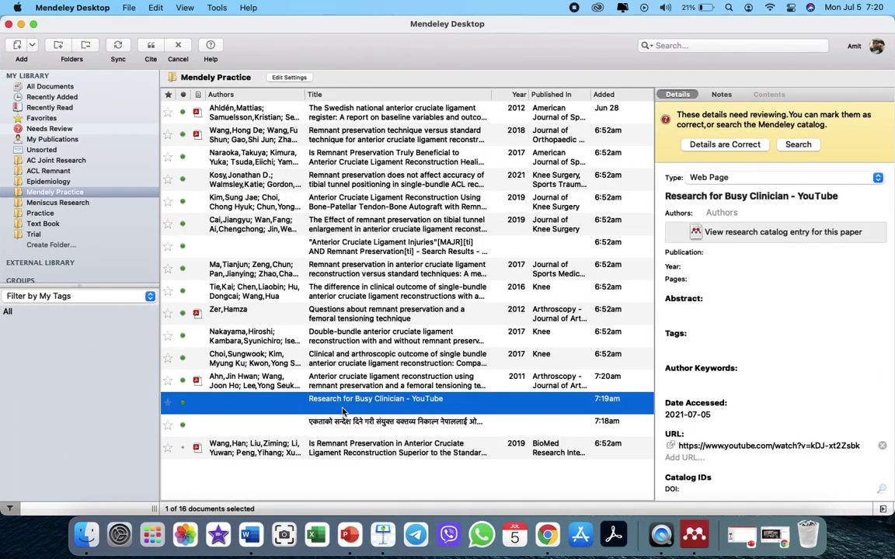
shift+click(342, 421)
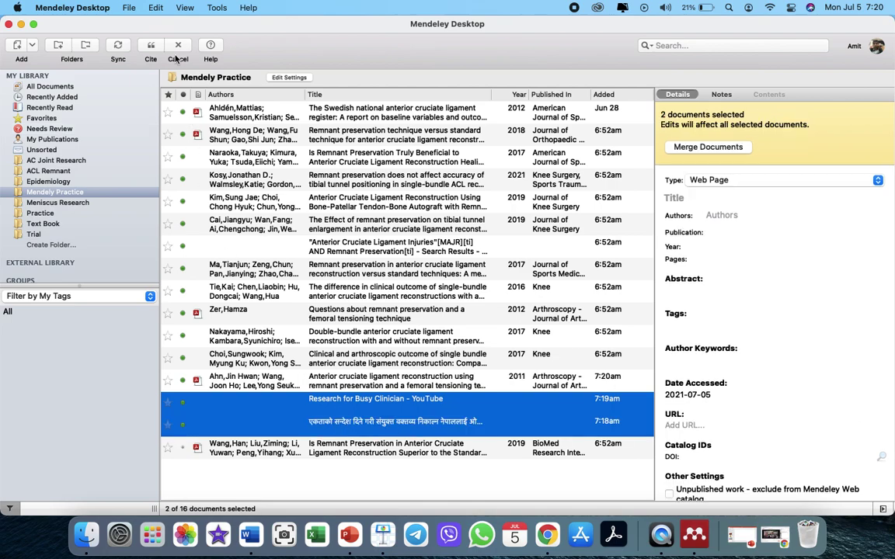
click(151, 48)
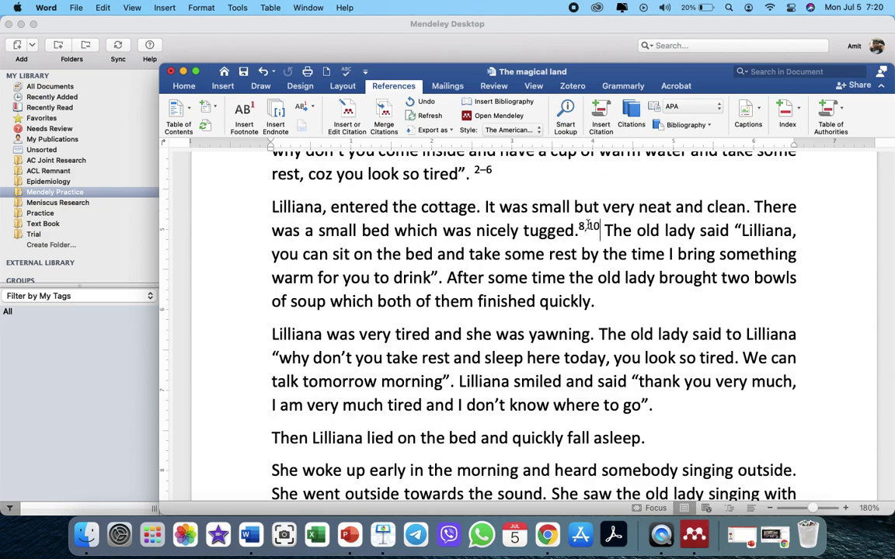
- Check bibliography entries 8 (YouTube video) and 10 (eKantipur article), then open the citation Style list
scroll(533, 289, down, 5)
scroll(534, 289, down, 18)
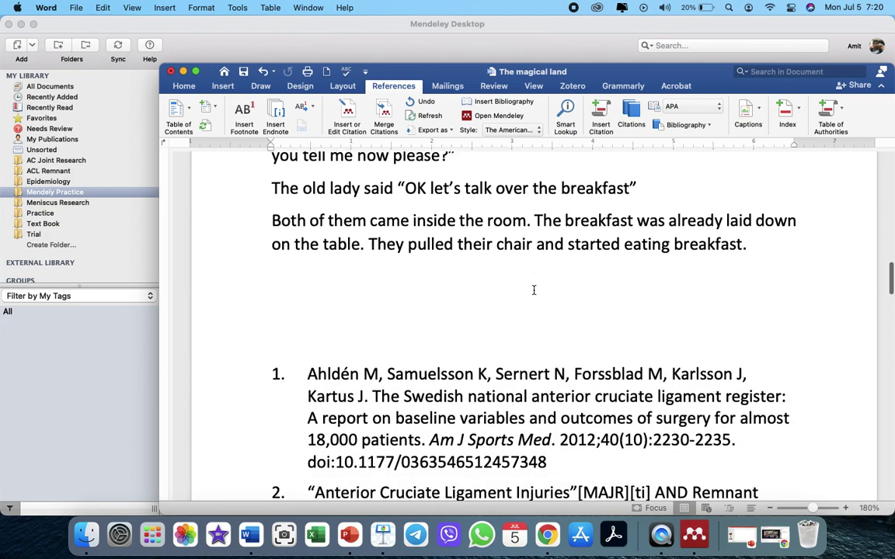
scroll(534, 290, down, 4)
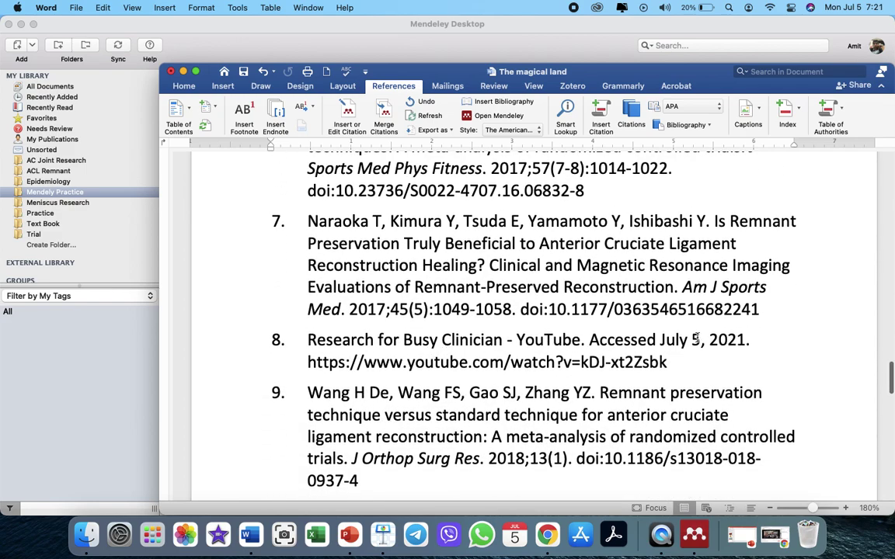
scroll(573, 366, down, 4)
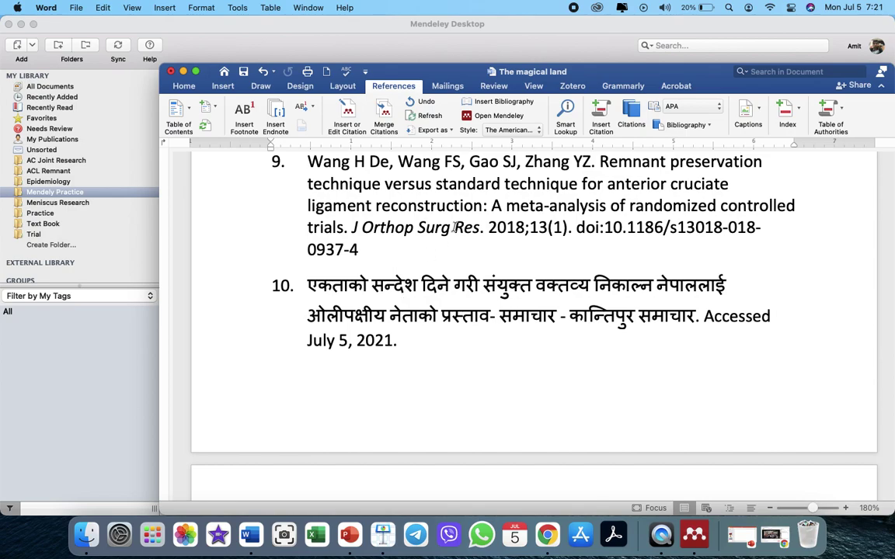
click(539, 131)
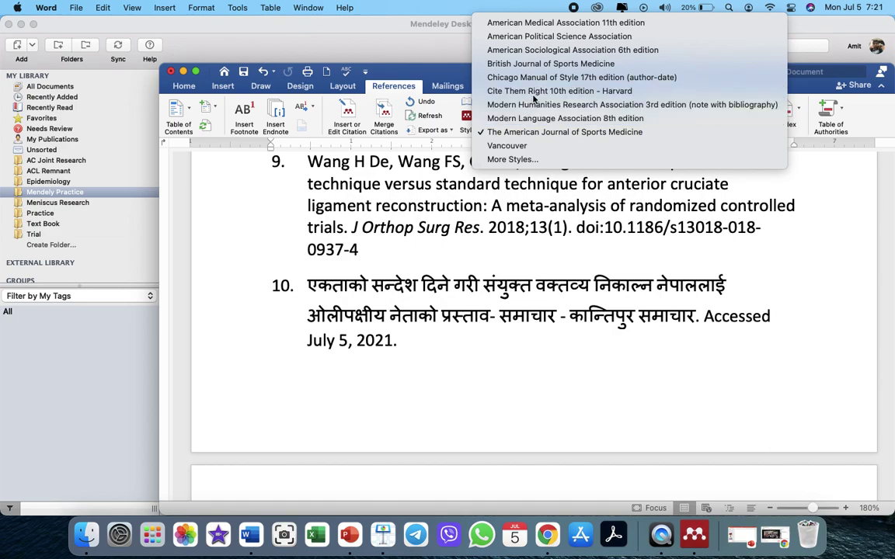
- Apply the Cite Them Right 10th edition - Harvard style and review the reformatted citations
click(533, 93)
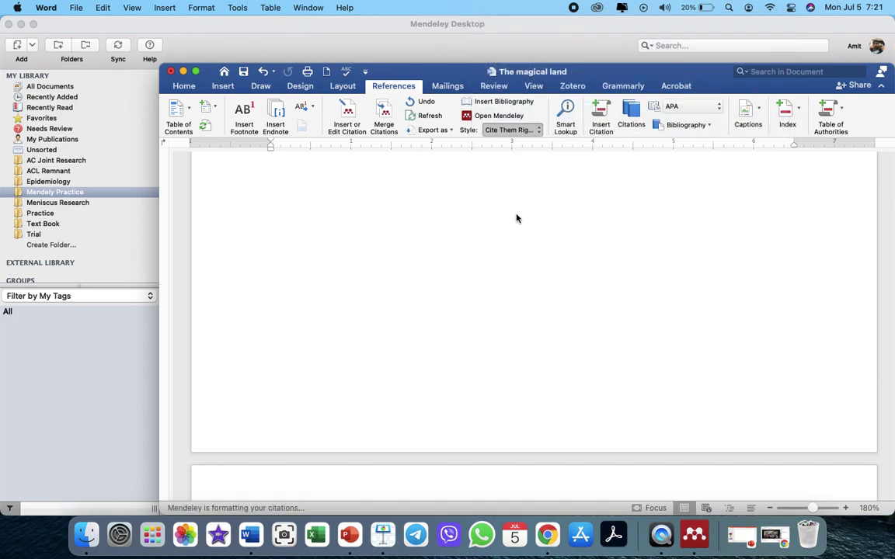
scroll(515, 218, up, 5)
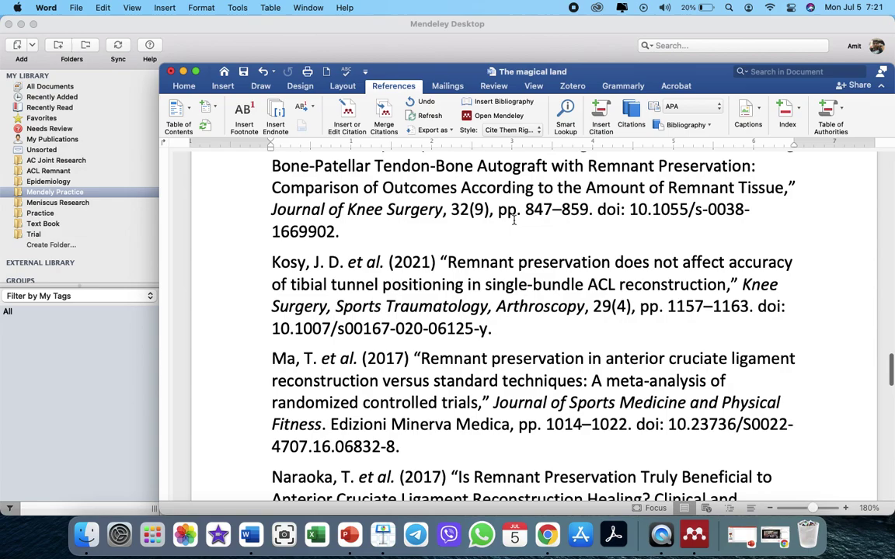
scroll(513, 220, up, 10)
scroll(514, 220, up, 3)
scroll(305, 436, down, 5)
scroll(305, 435, up, 10)
scroll(306, 435, up, 5)
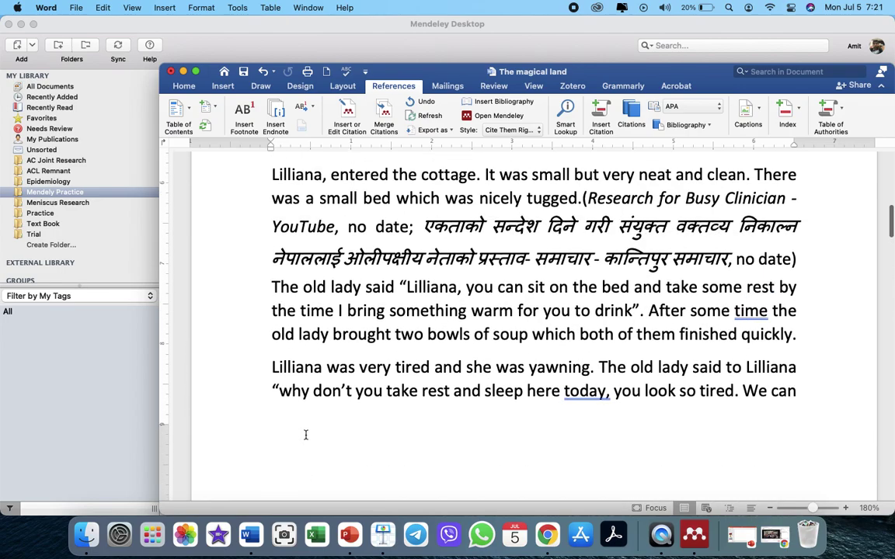
right_click(309, 378)
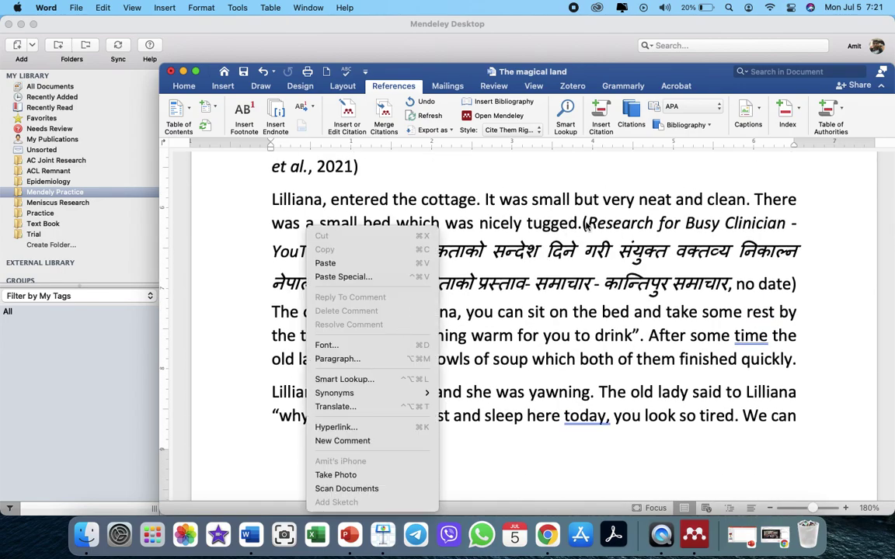
key(Escape)
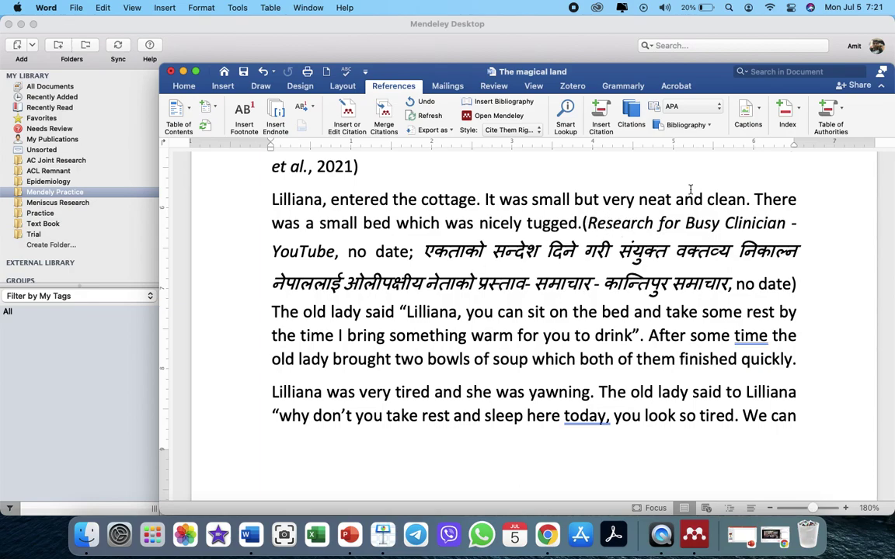
scroll(557, 375, up, 10)
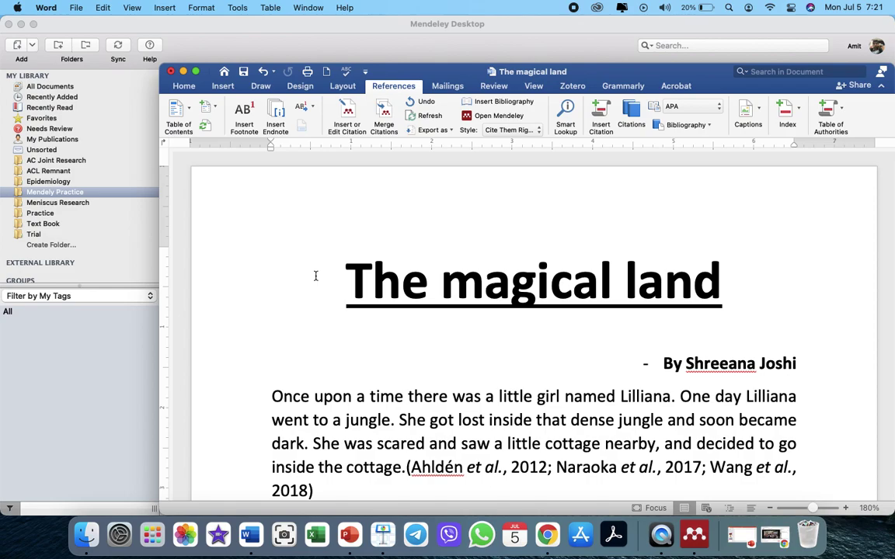
- Close The magical land with Don't Save, then glance at and dismiss the Now Playing controls
click(172, 71)
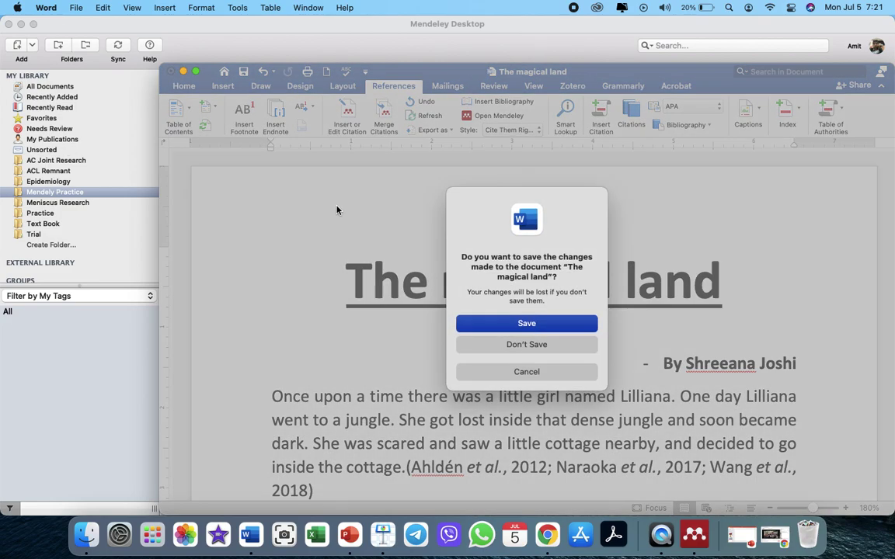
click(522, 345)
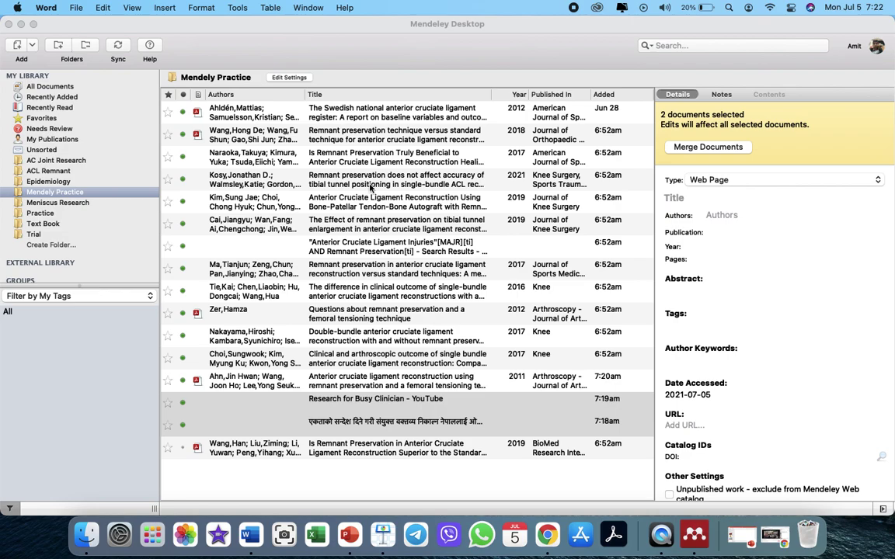
click(643, 8)
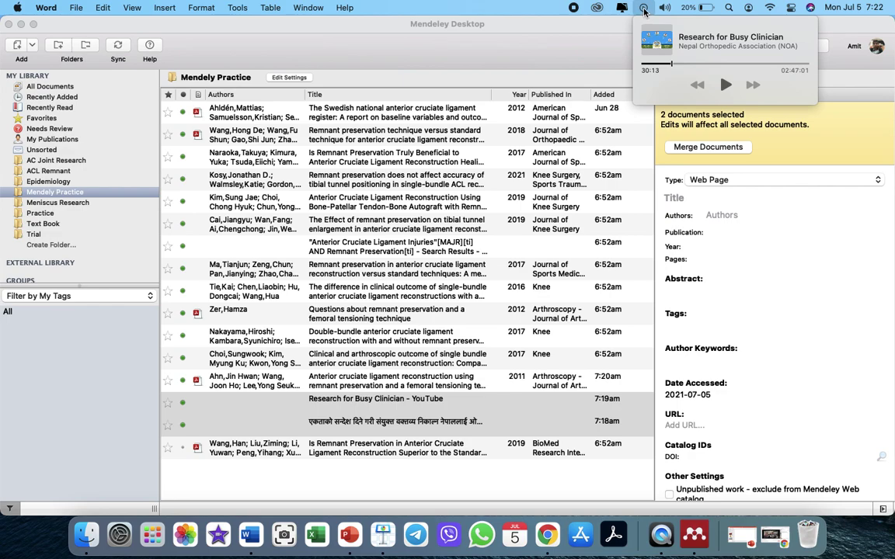
click(643, 10)
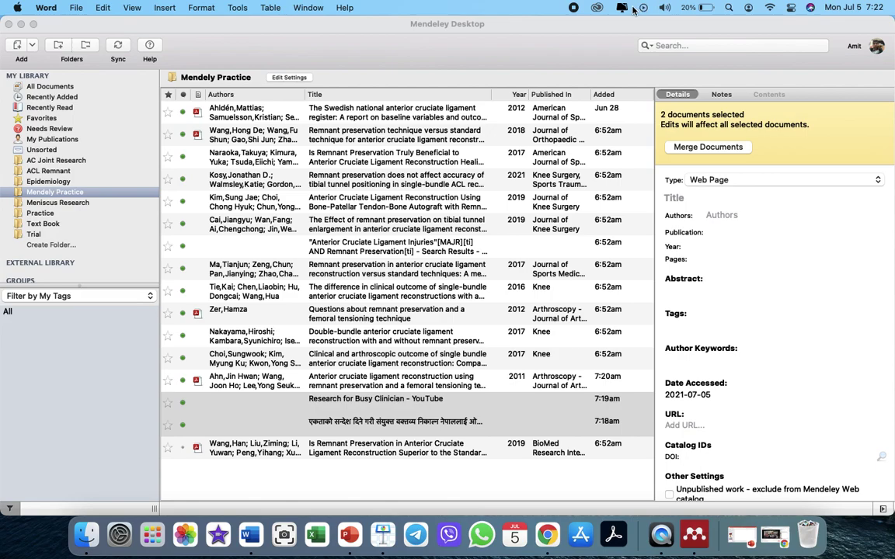